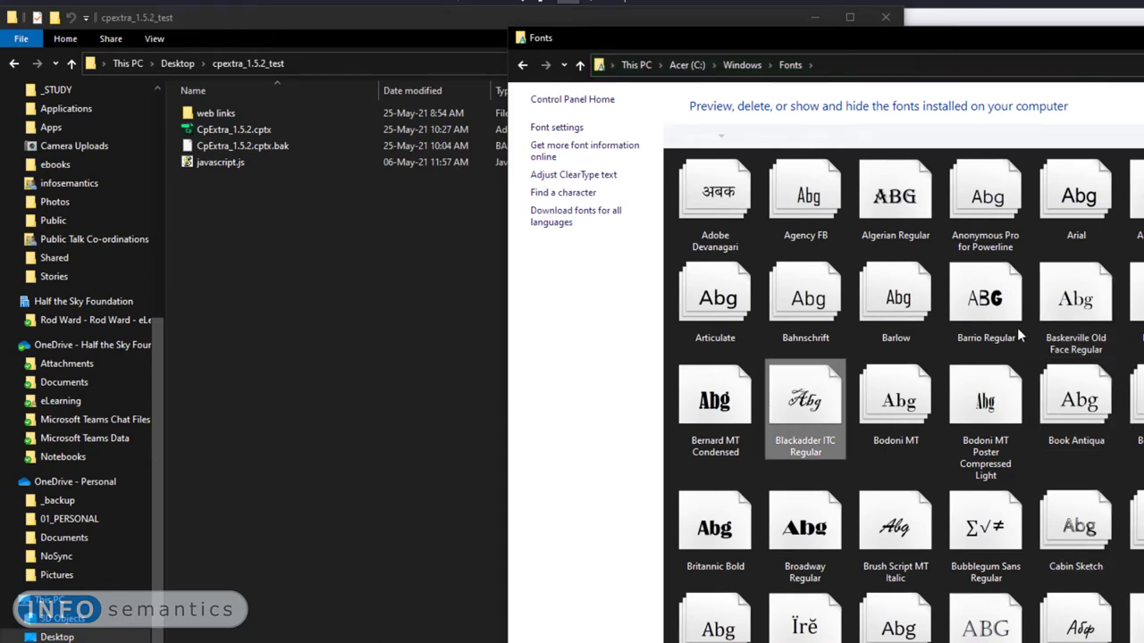
Paste bahnschrift.ttf into cpextra_1.5.2_test, replacing the existing same-named file
click(805, 299)
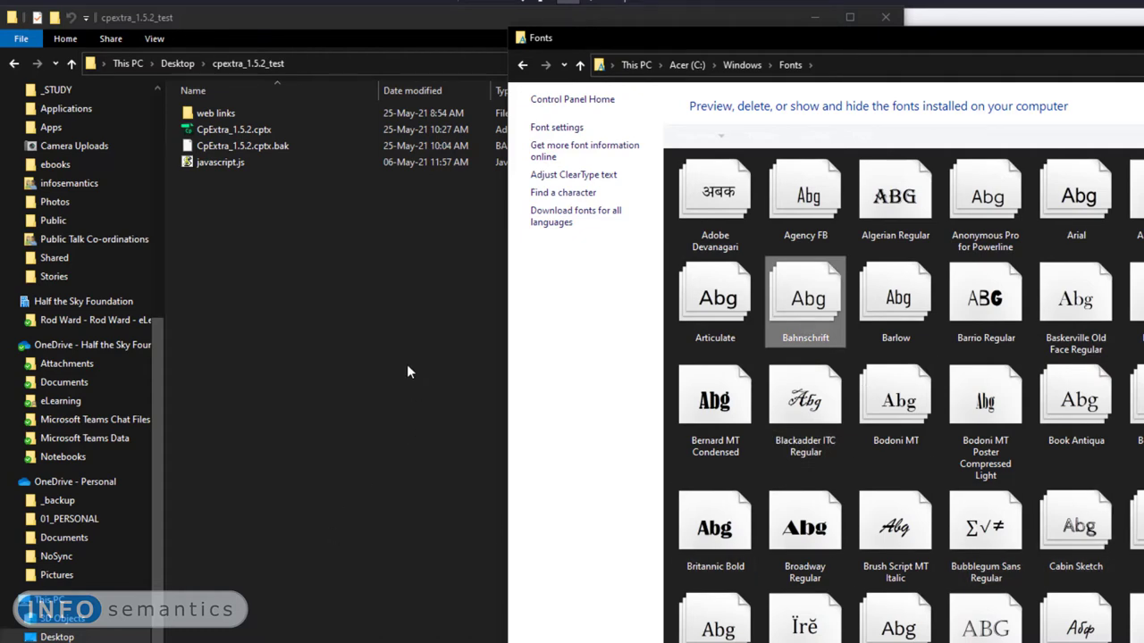
click(343, 409)
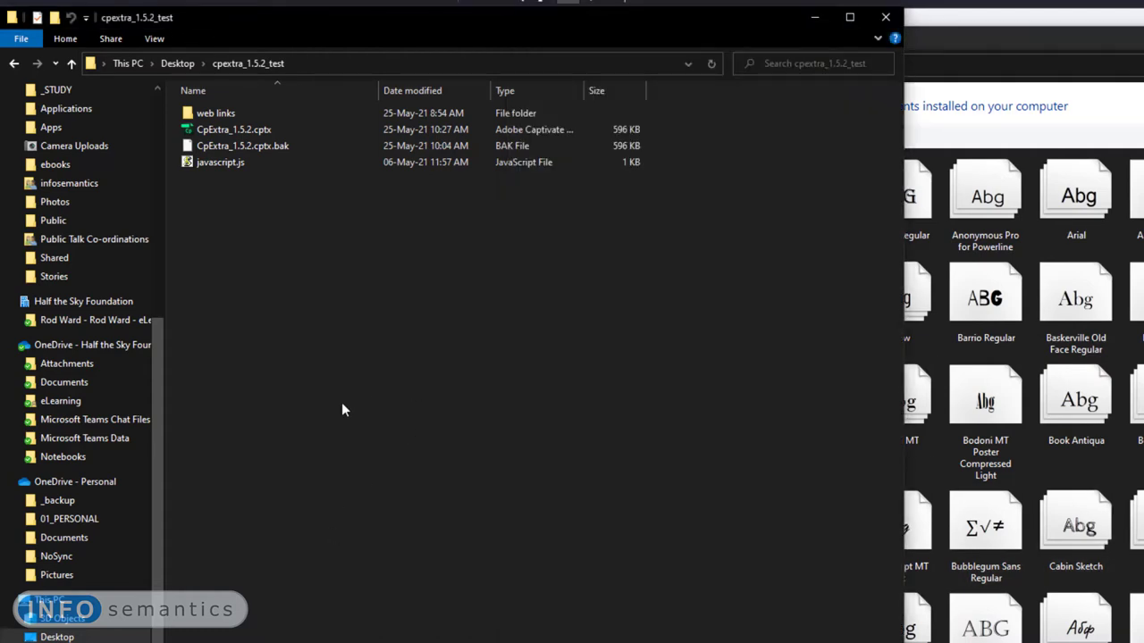
key(ctrl+v)
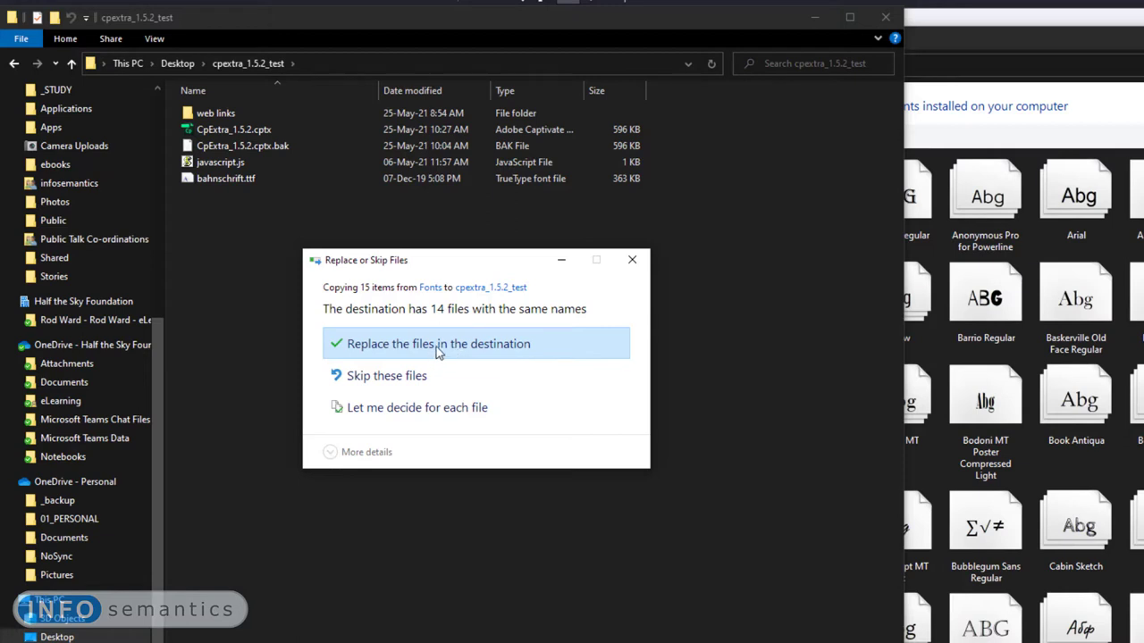
click(436, 347)
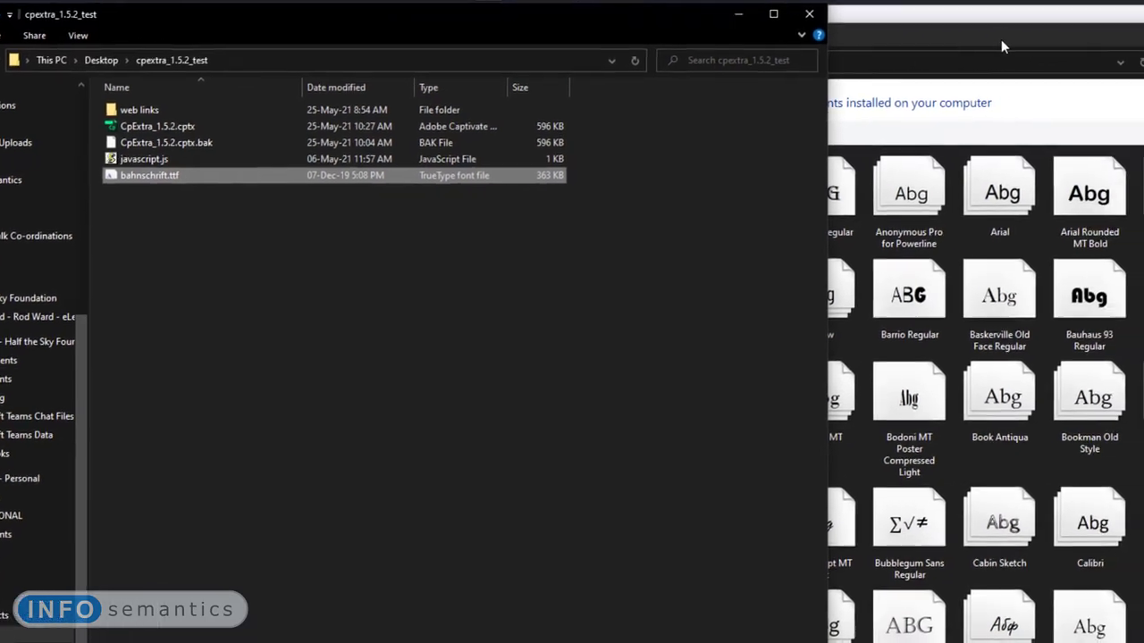
Filter Fonts by 'cour' and paste the Courier Prime font files into cpextra_1.5.2_test
click(1063, 42)
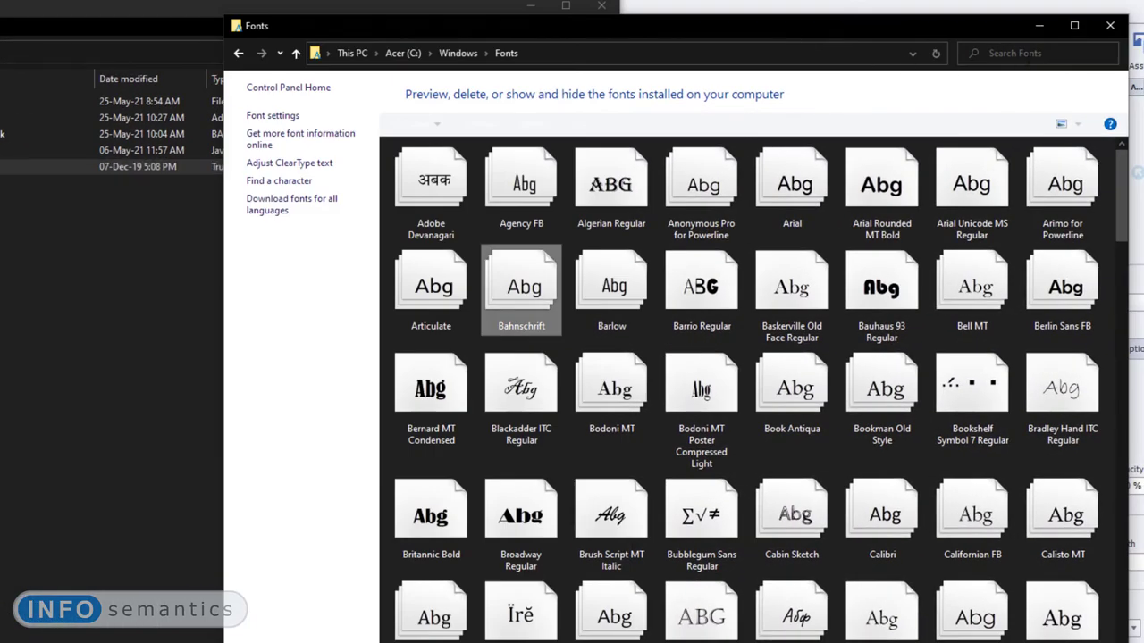
click(1014, 56)
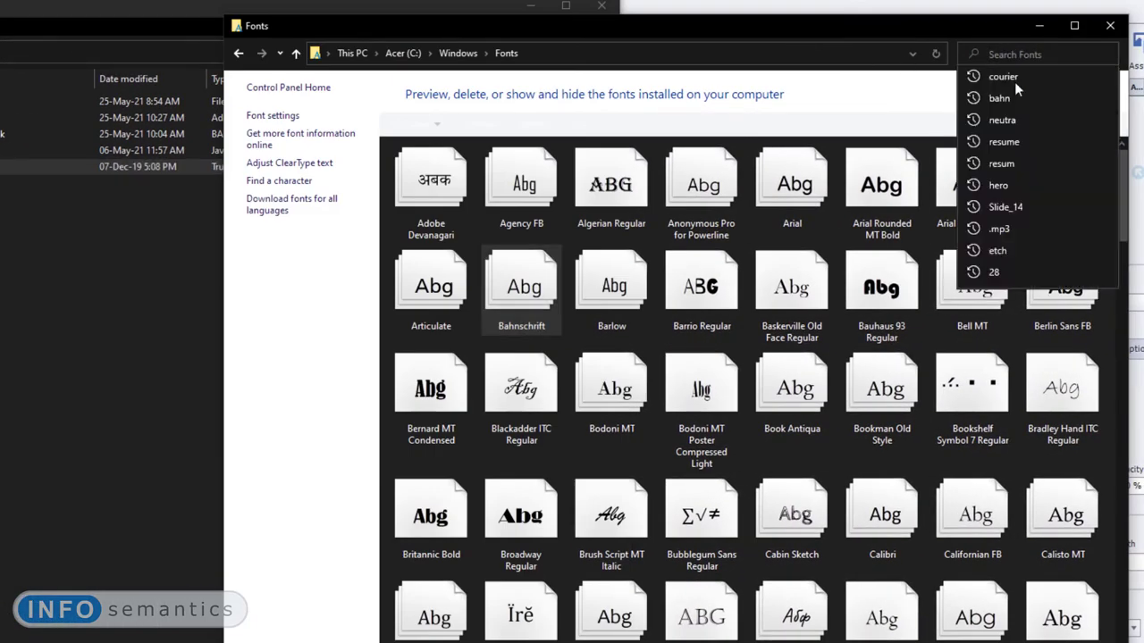
text(cour)
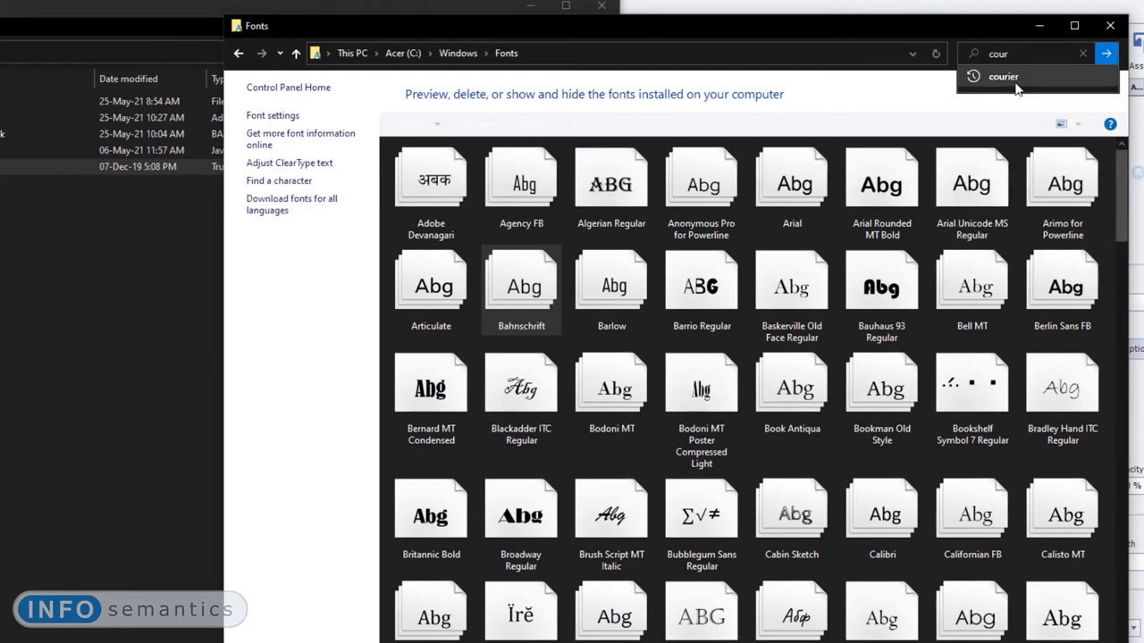
click(1009, 79)
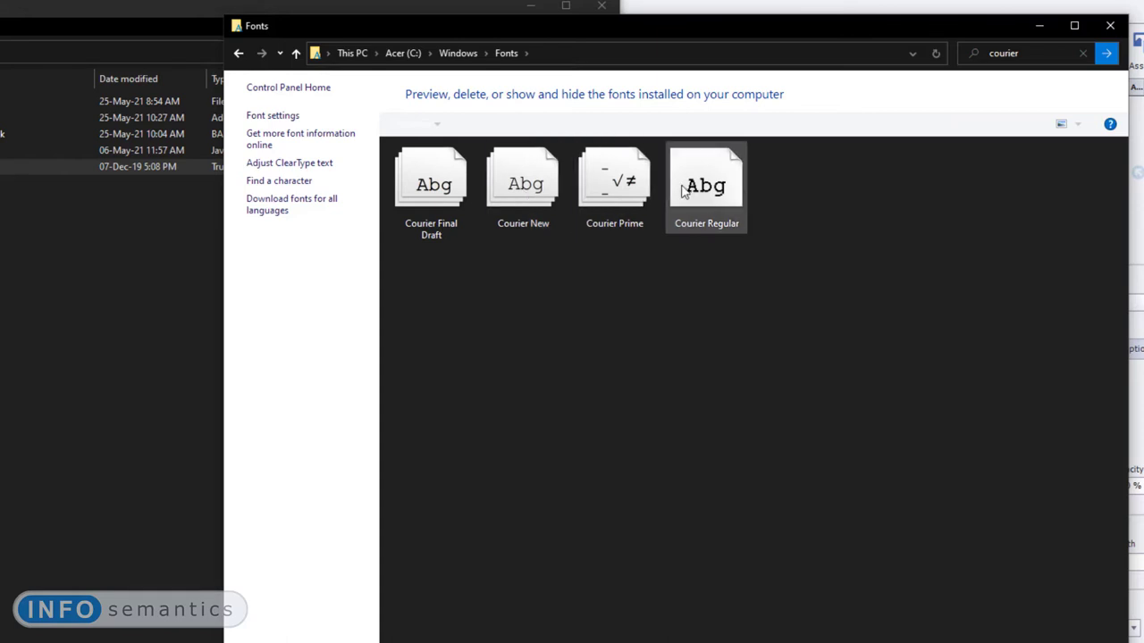
click(596, 193)
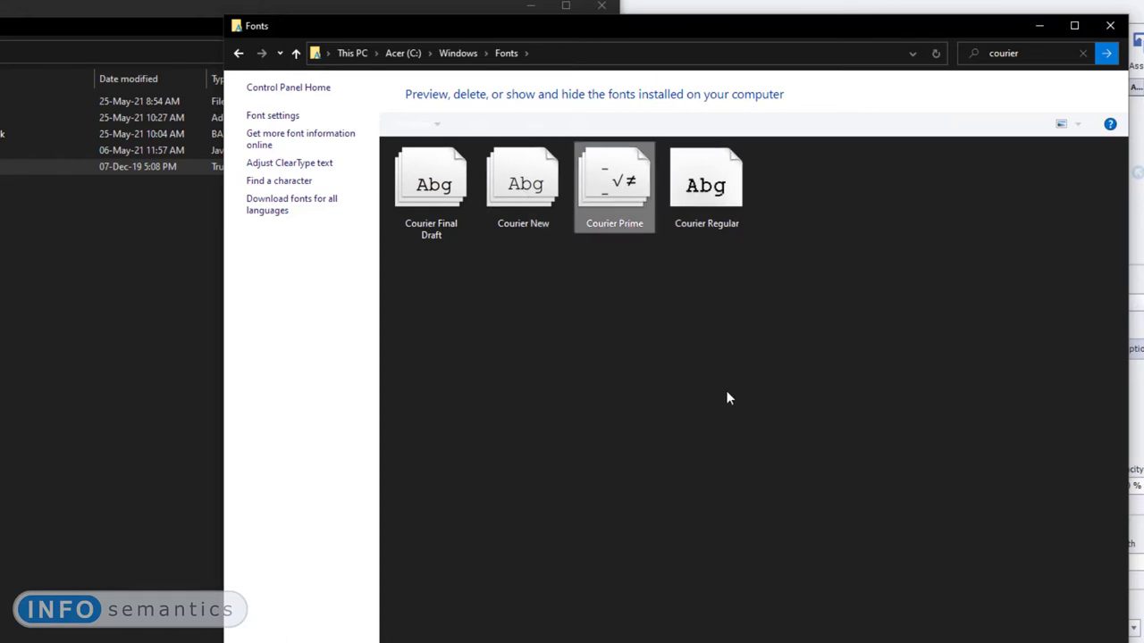
click(90, 420)
key(ctrl+v)
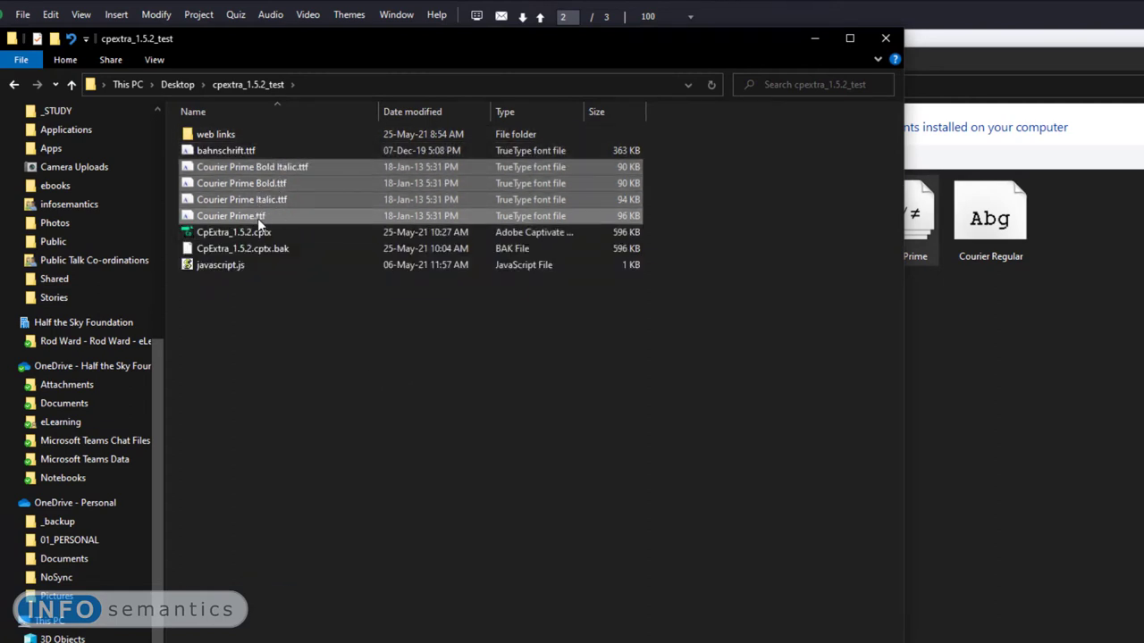
Check the pasted Courier Prime Italic and Bold Italic files, then go back to Fonts
click(295, 368)
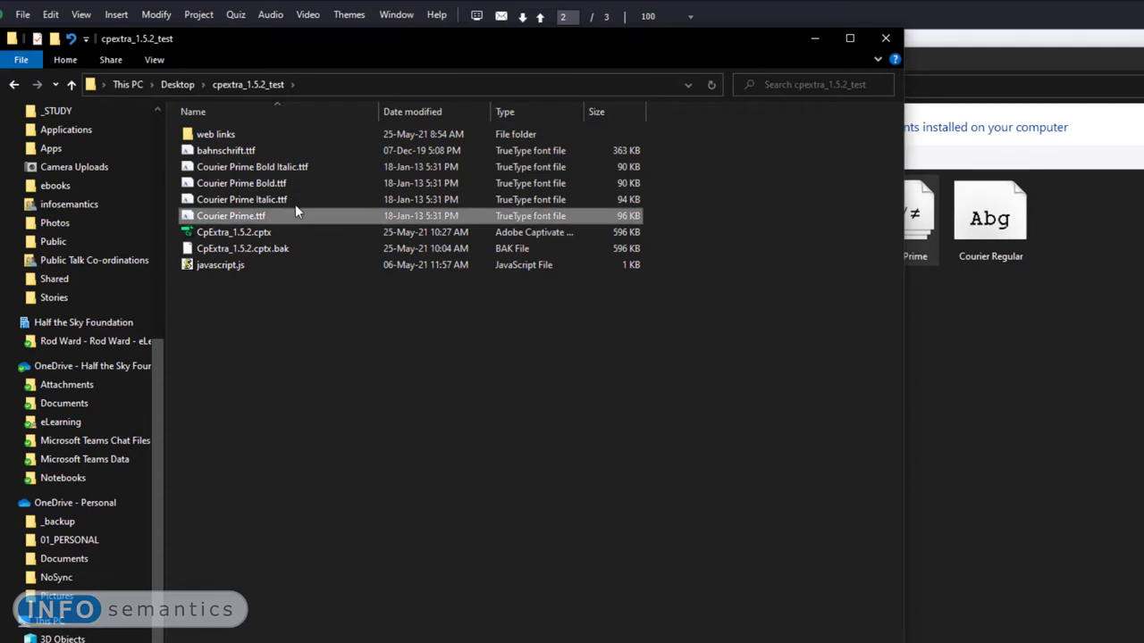
click(297, 200)
click(308, 166)
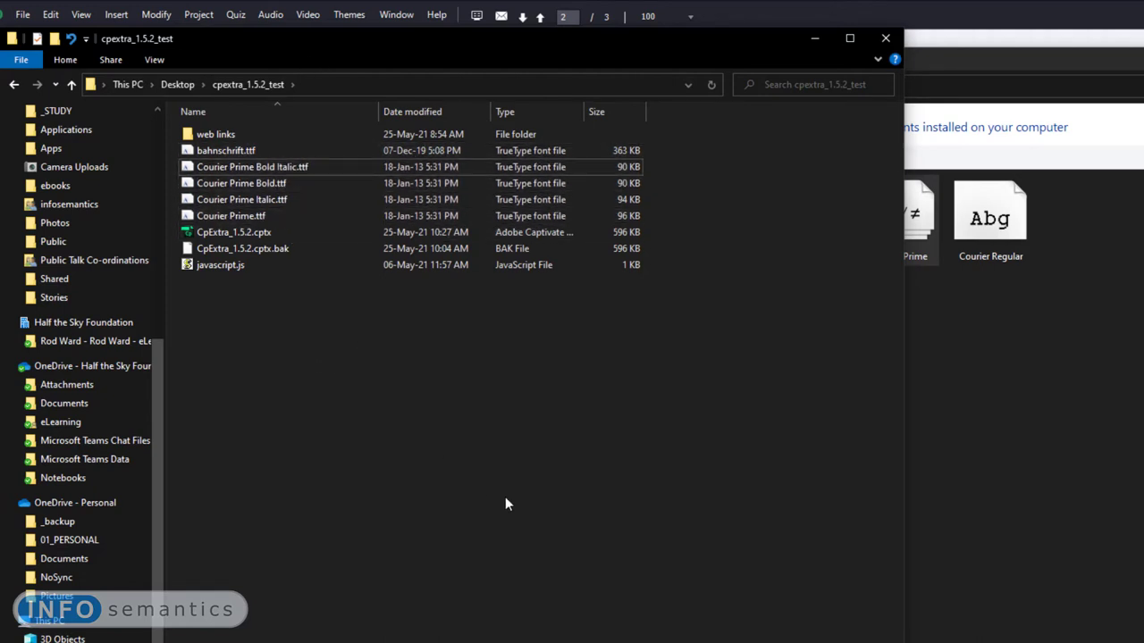
click(1118, 205)
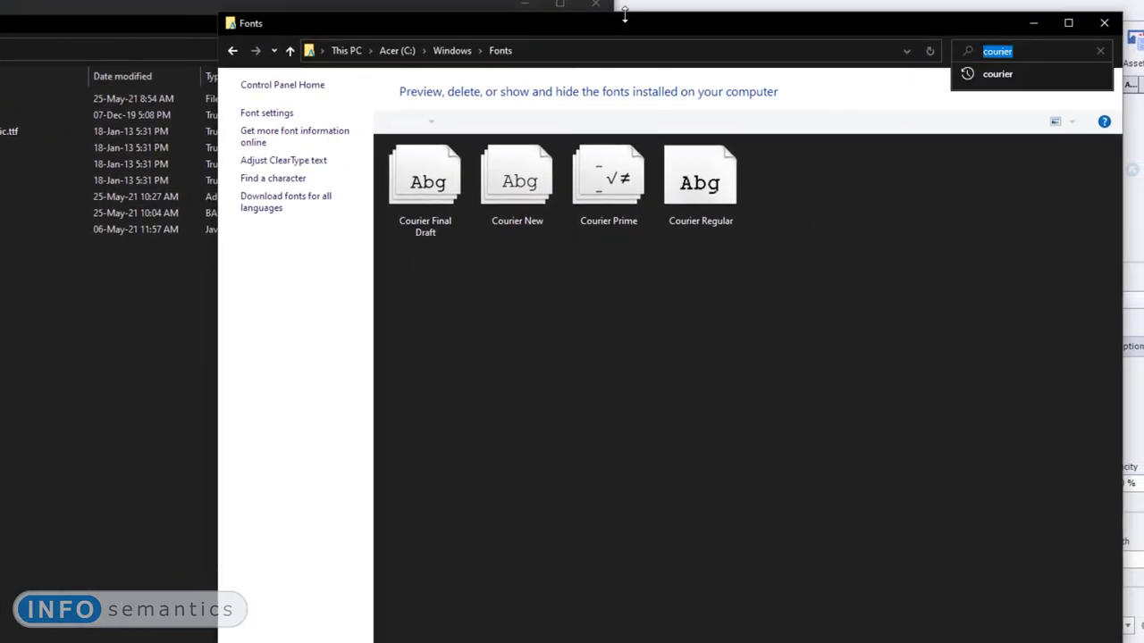
Search Fonts for 'neutra' and paste Neutra Text Bold into cpextra_1.5.2_test
text(neu)
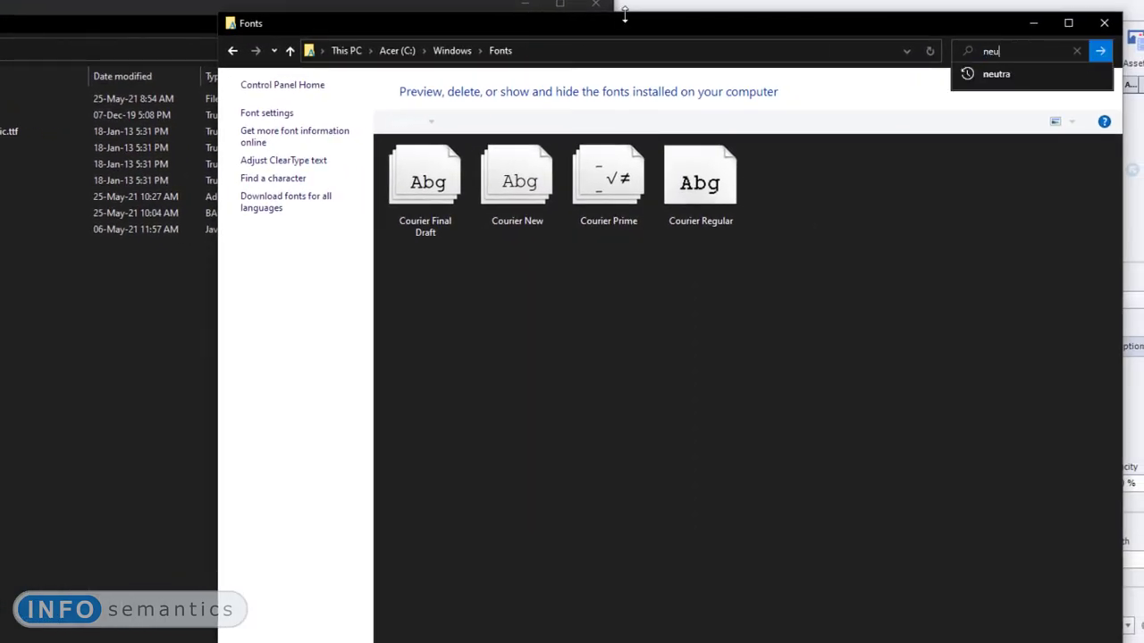
text(tra)
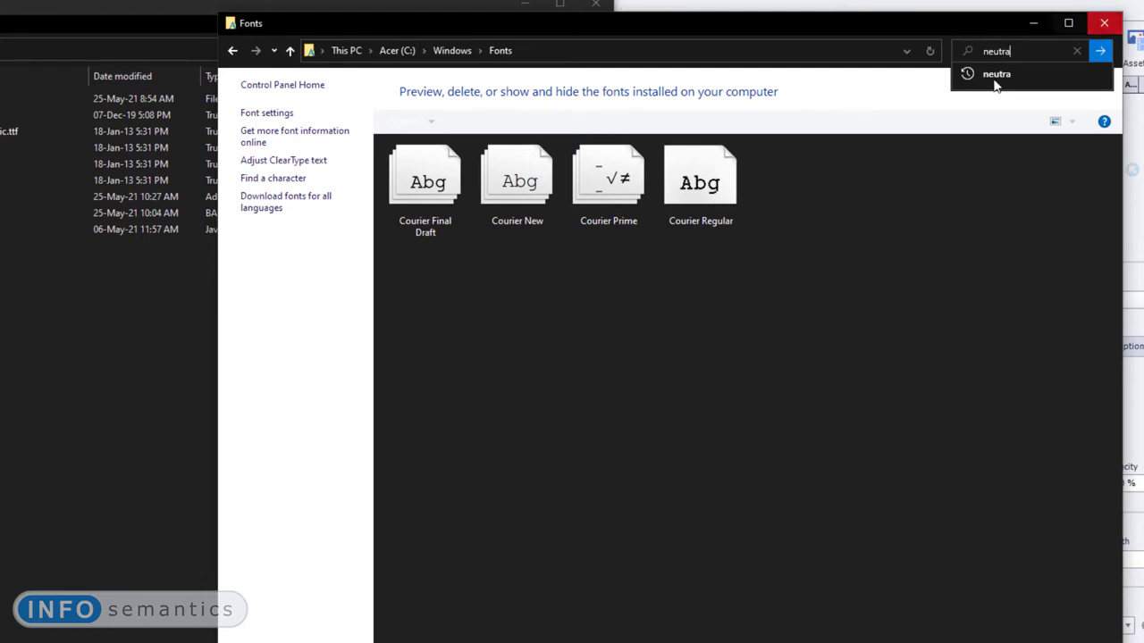
key(Return)
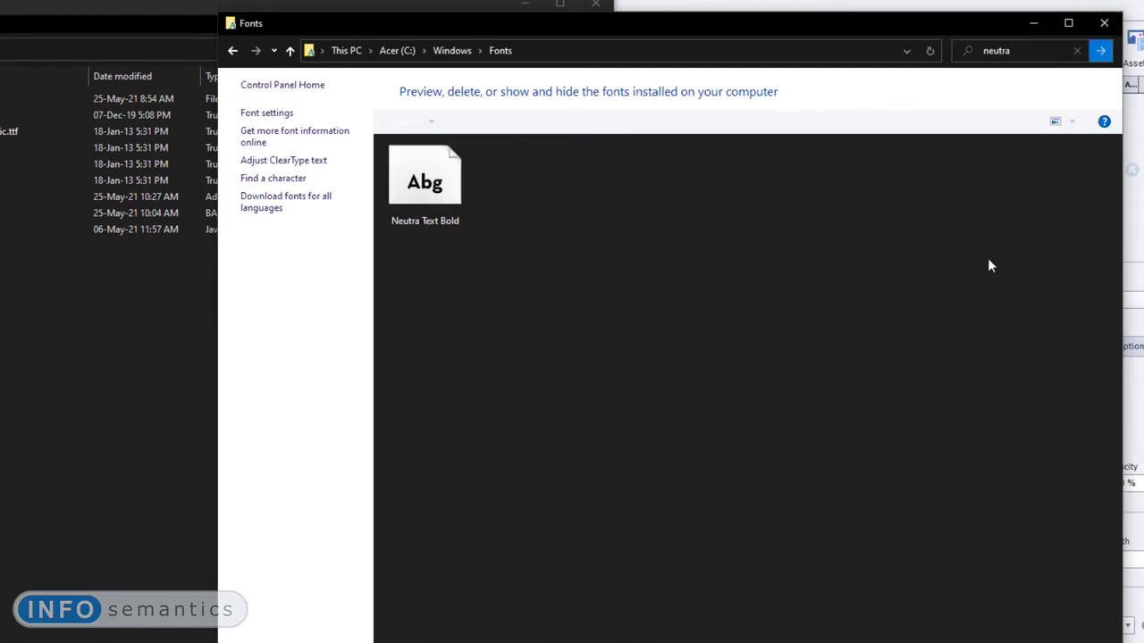
click(423, 175)
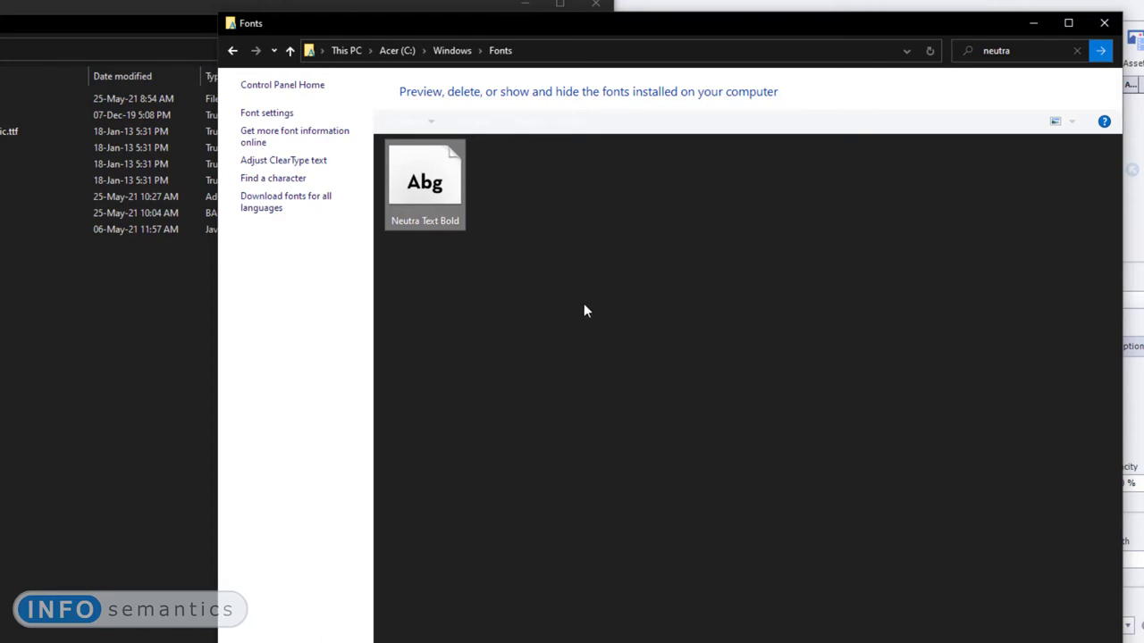
click(31, 380)
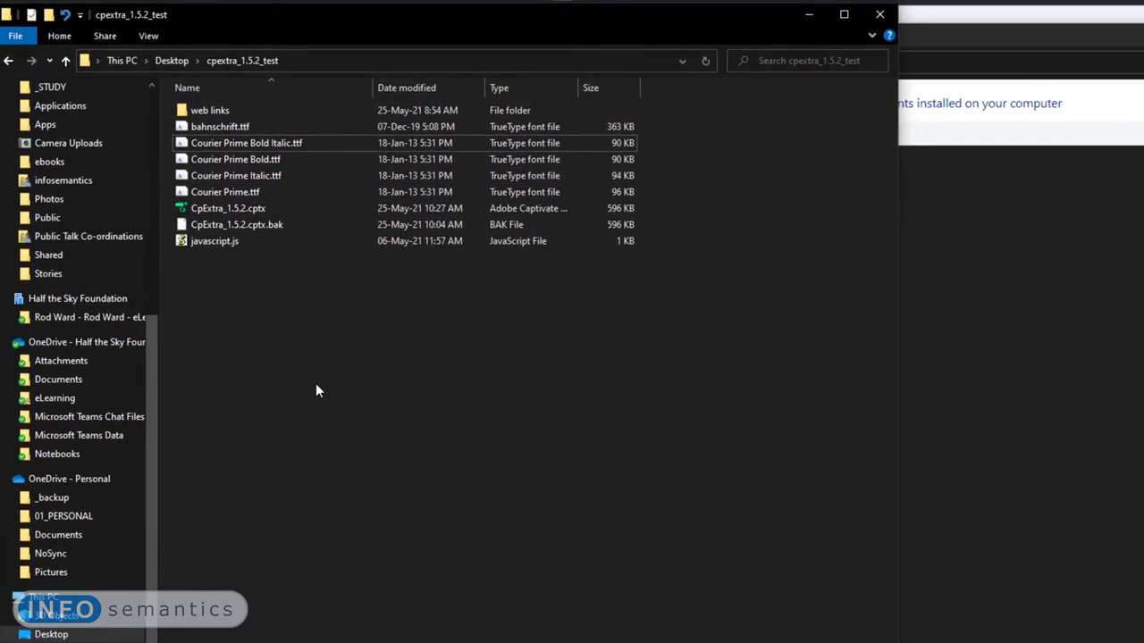
key(ctrl+v)
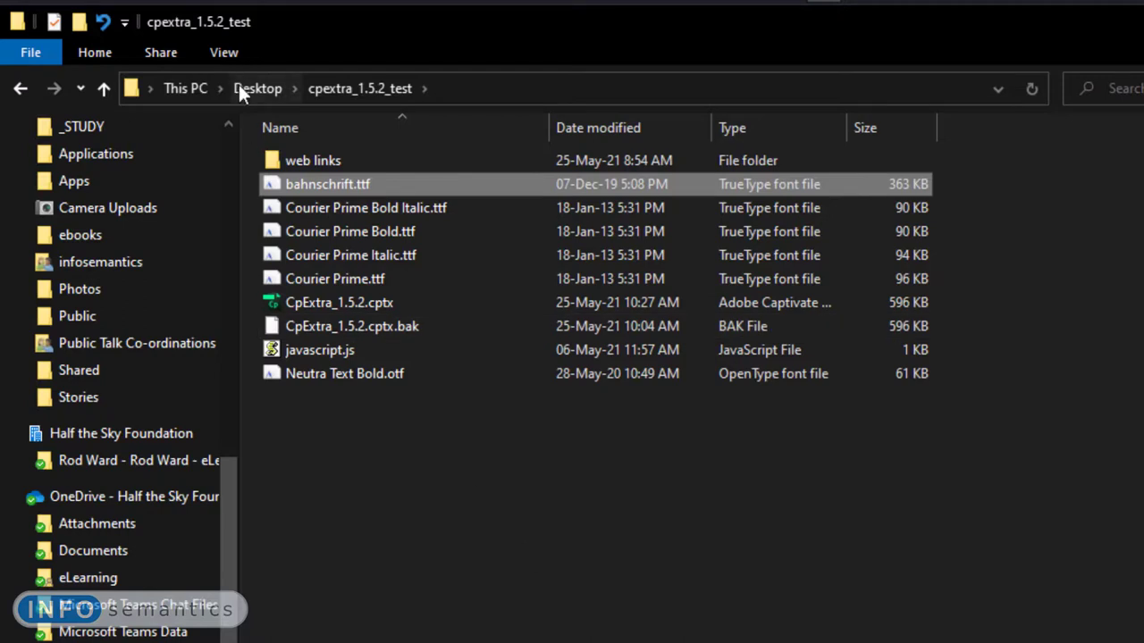
Review the Courier Prime Bold.ttf and Neutra Text Bold.otf files in the folder
ctrl+click(424, 254)
ctrl+click(423, 244)
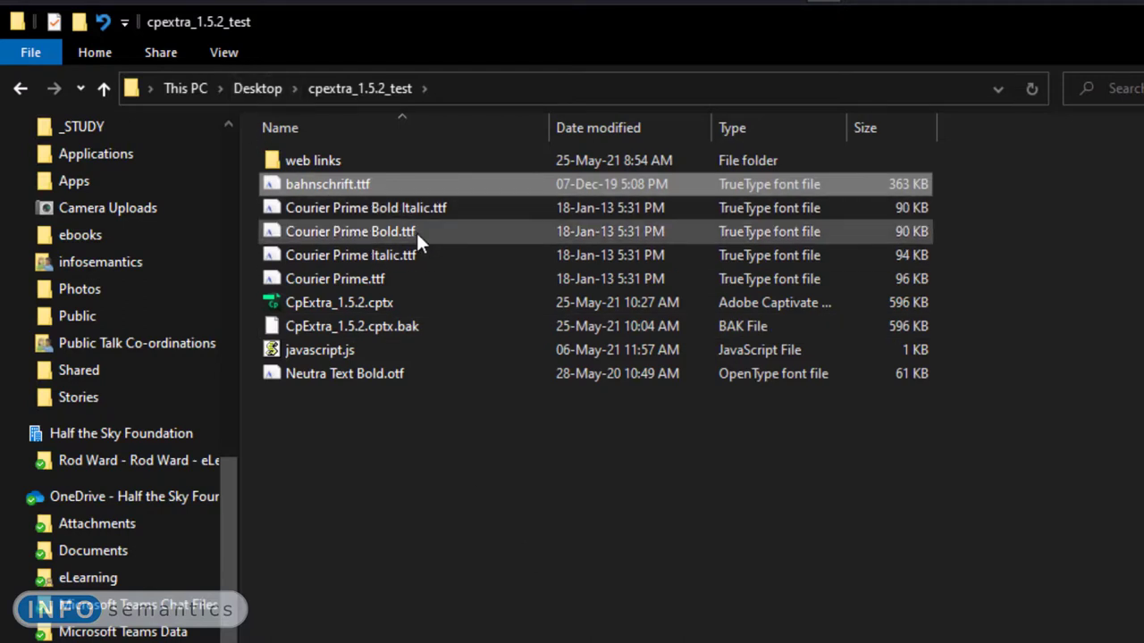
click(416, 228)
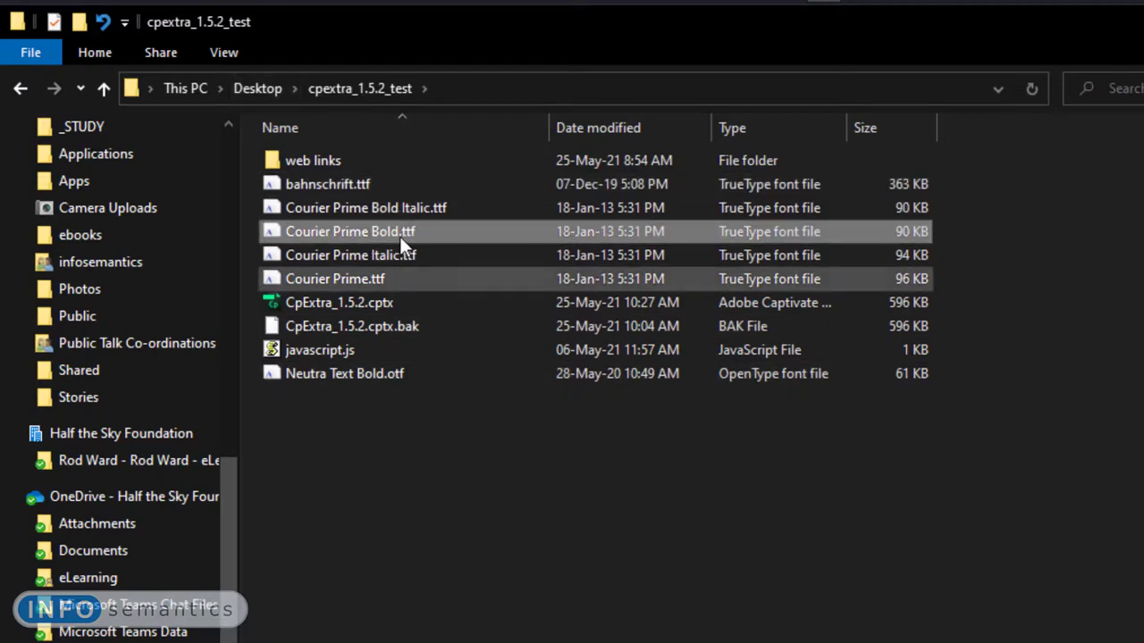
click(419, 383)
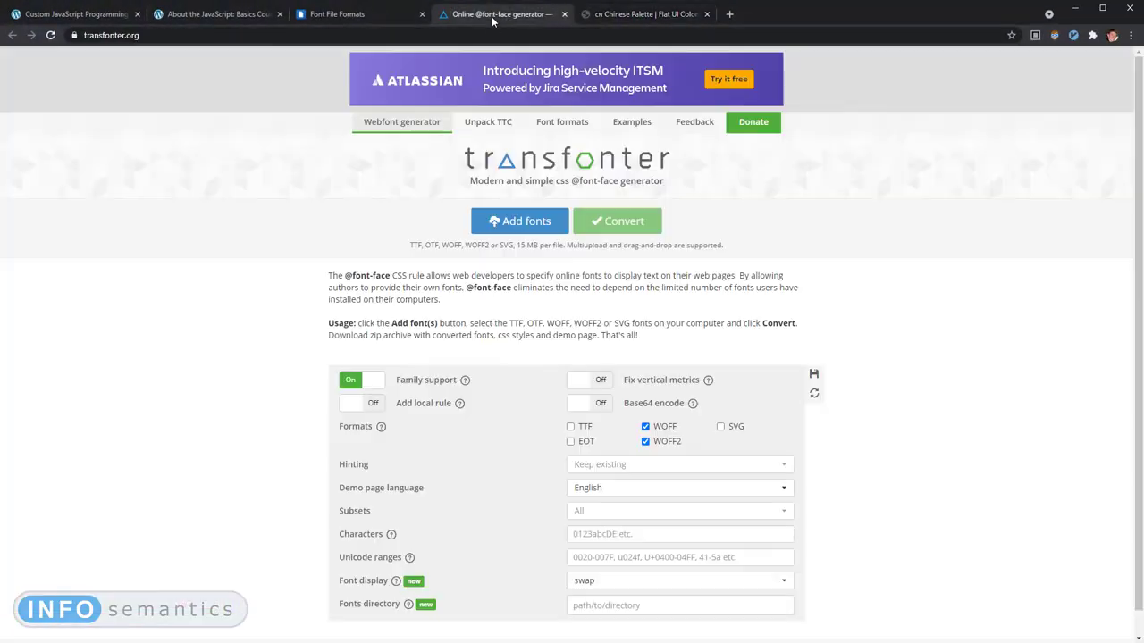
click(494, 14)
click(333, 14)
scroll(118, 369, down, 6)
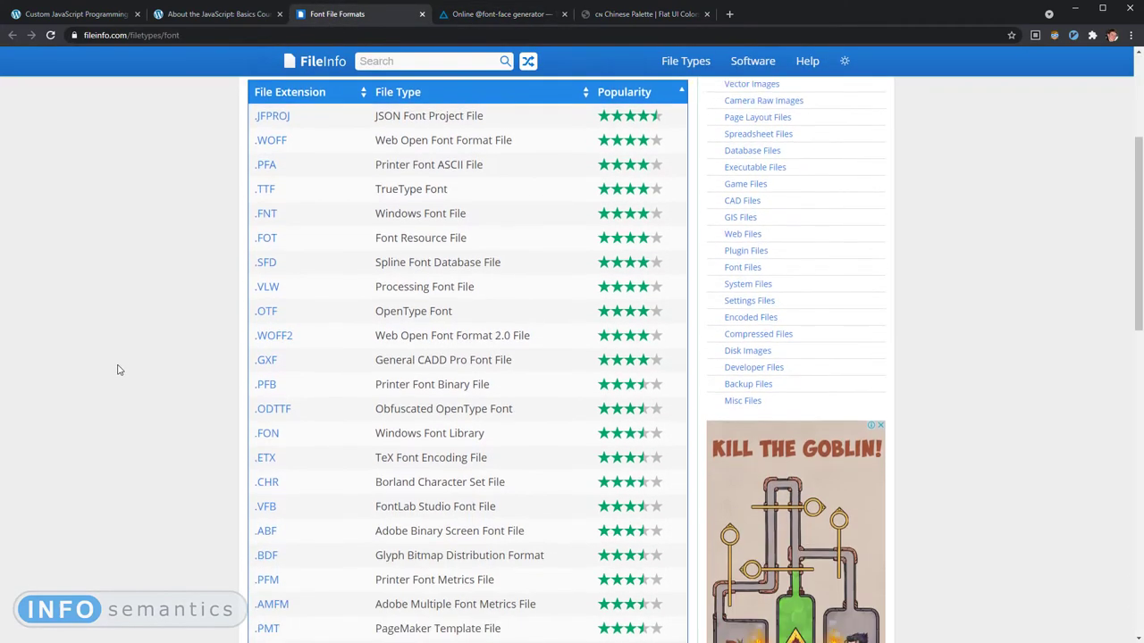
scroll(118, 369, down, 7)
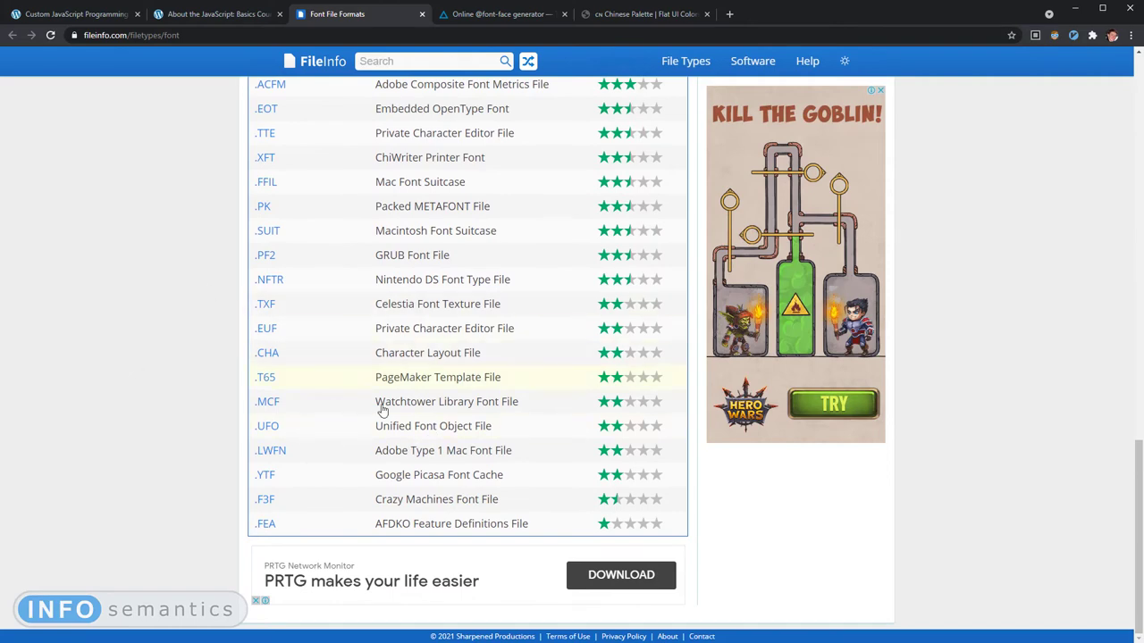
scroll(131, 377, up, 15)
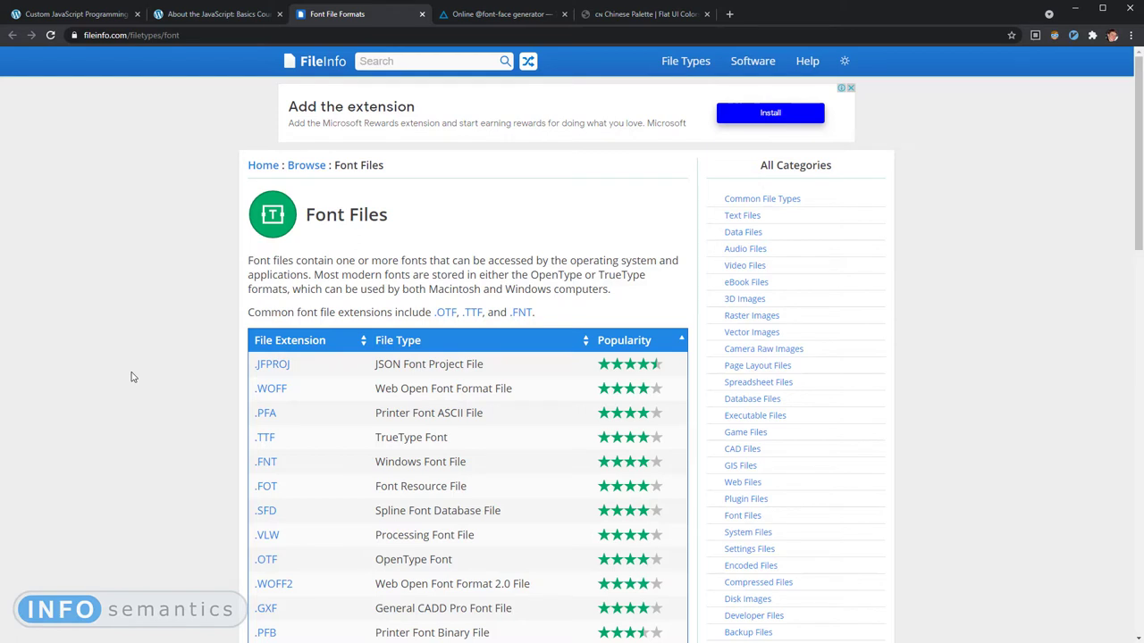
click(465, 15)
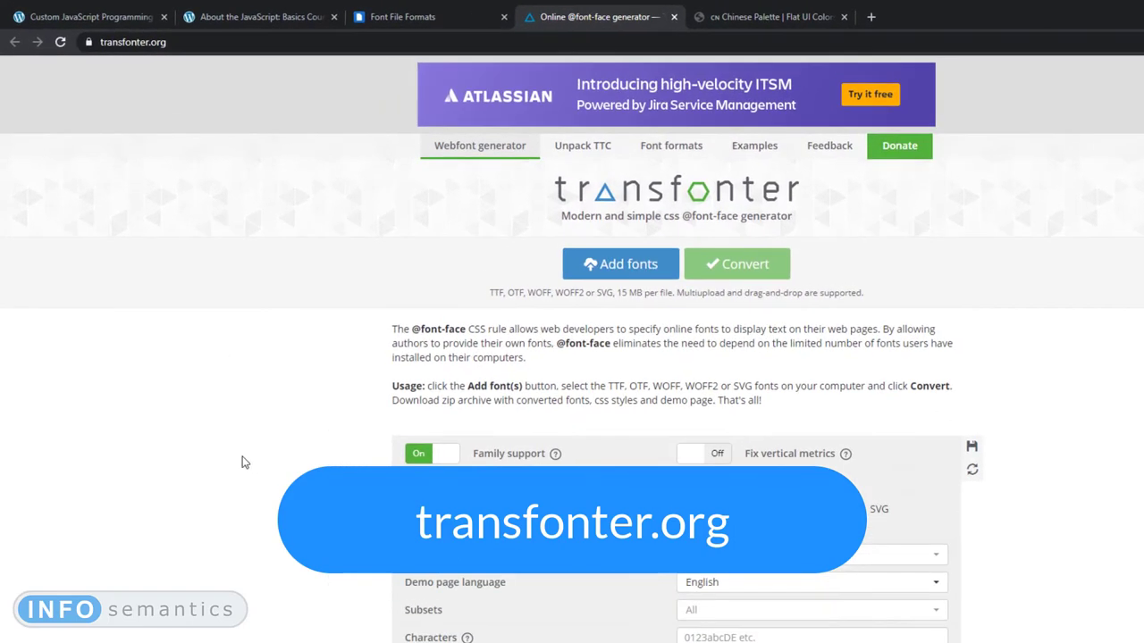
Upload Neutra Text Bold.otf to Transfonter
click(636, 279)
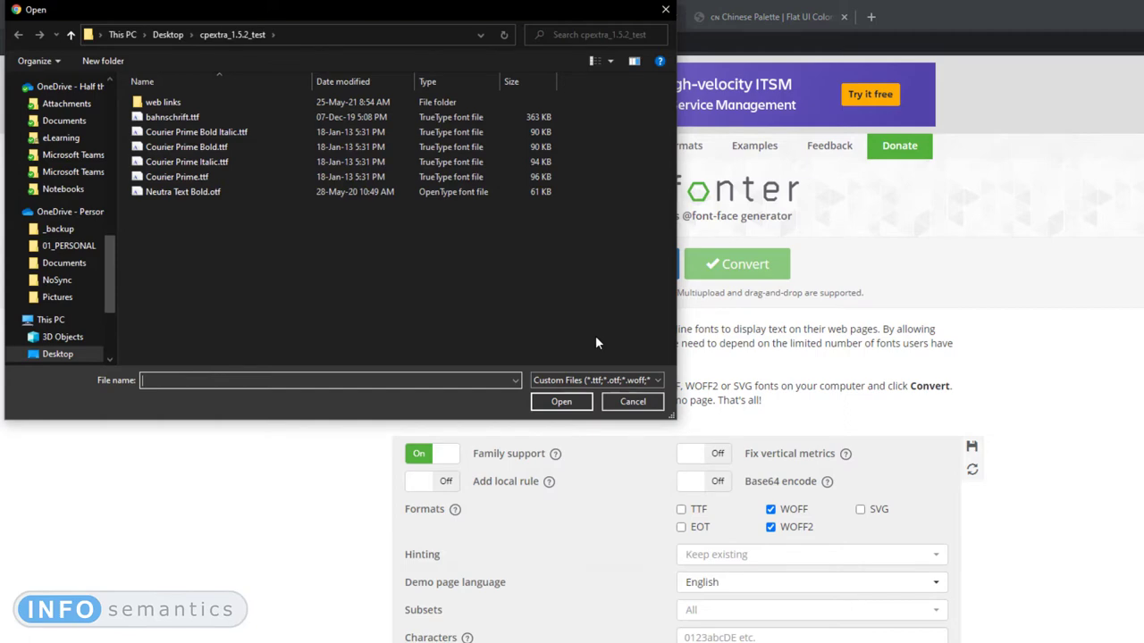
click(193, 196)
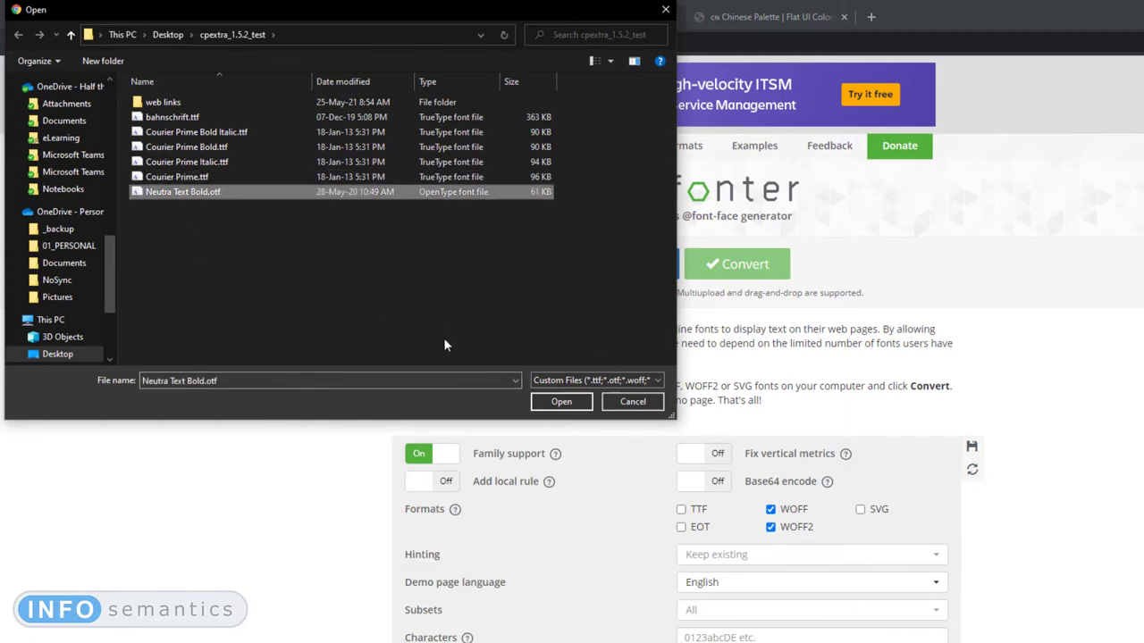
click(561, 401)
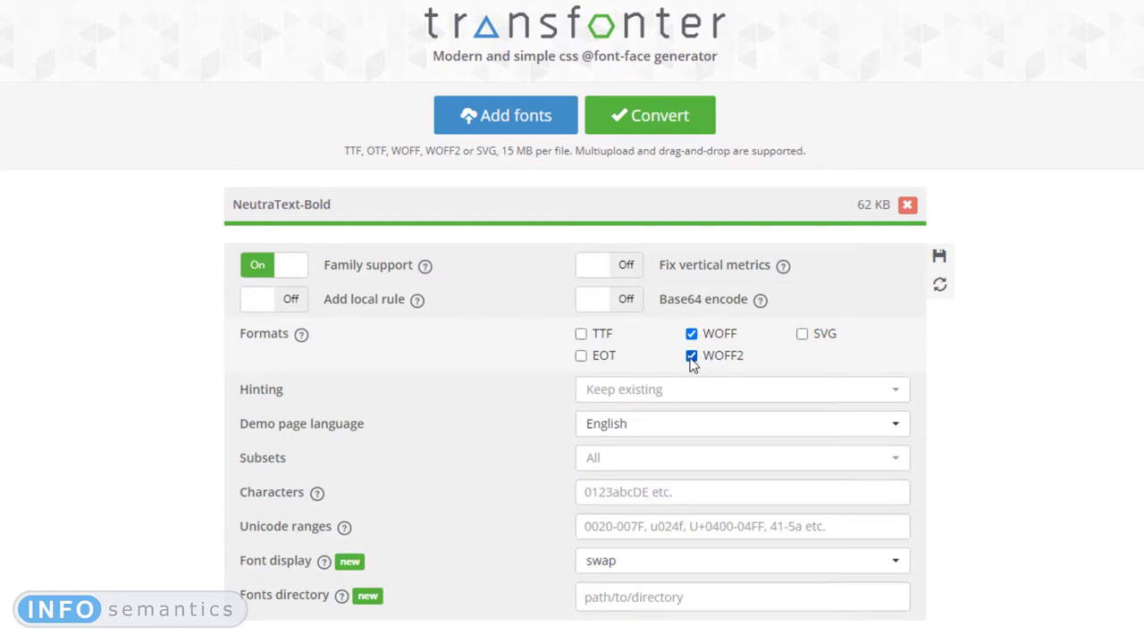
Set the output format to TTF only, dropping WOFF and WOFF2, and convert
click(691, 355)
click(692, 334)
click(580, 336)
click(679, 489)
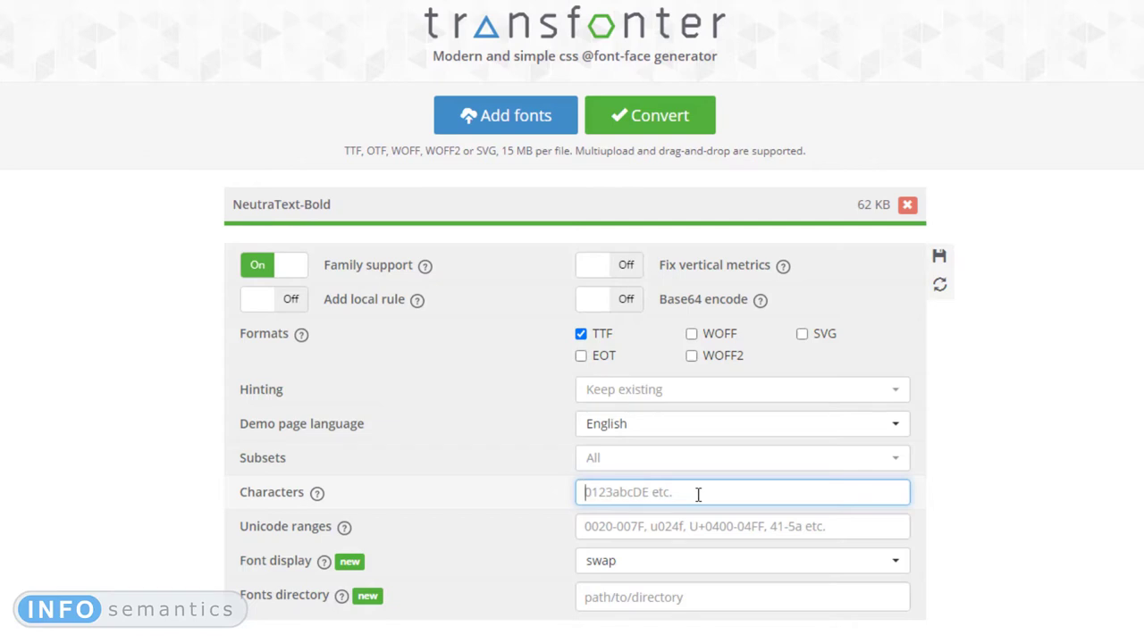
click(657, 118)
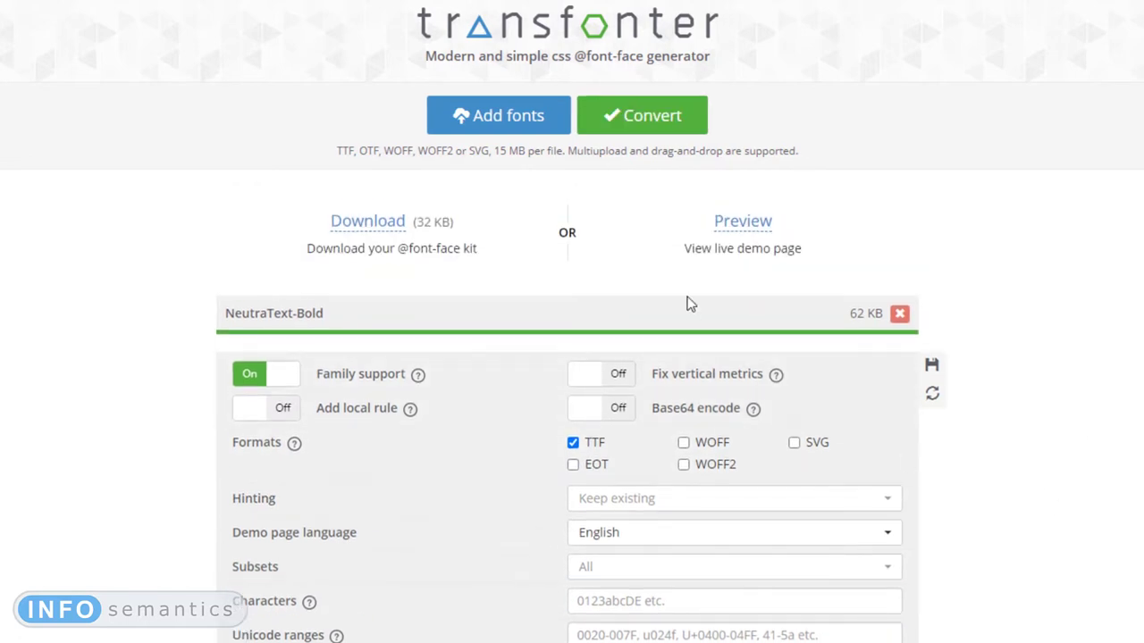
Download the font kit zip, move it into cpextra_1.5.2_test, and extract it
click(375, 223)
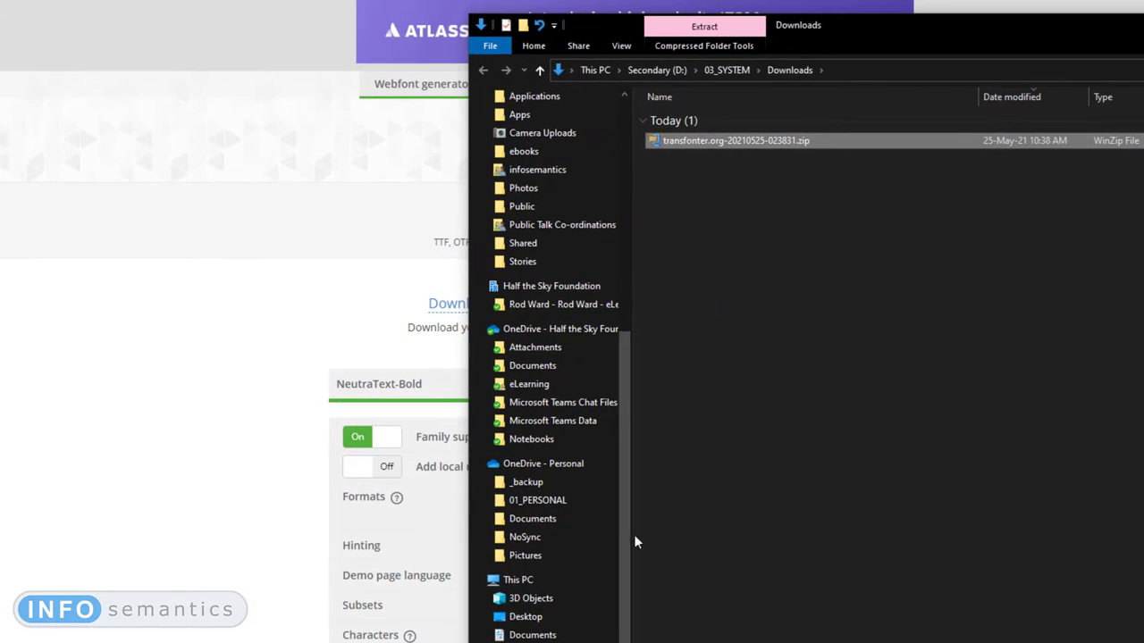
key(Return)
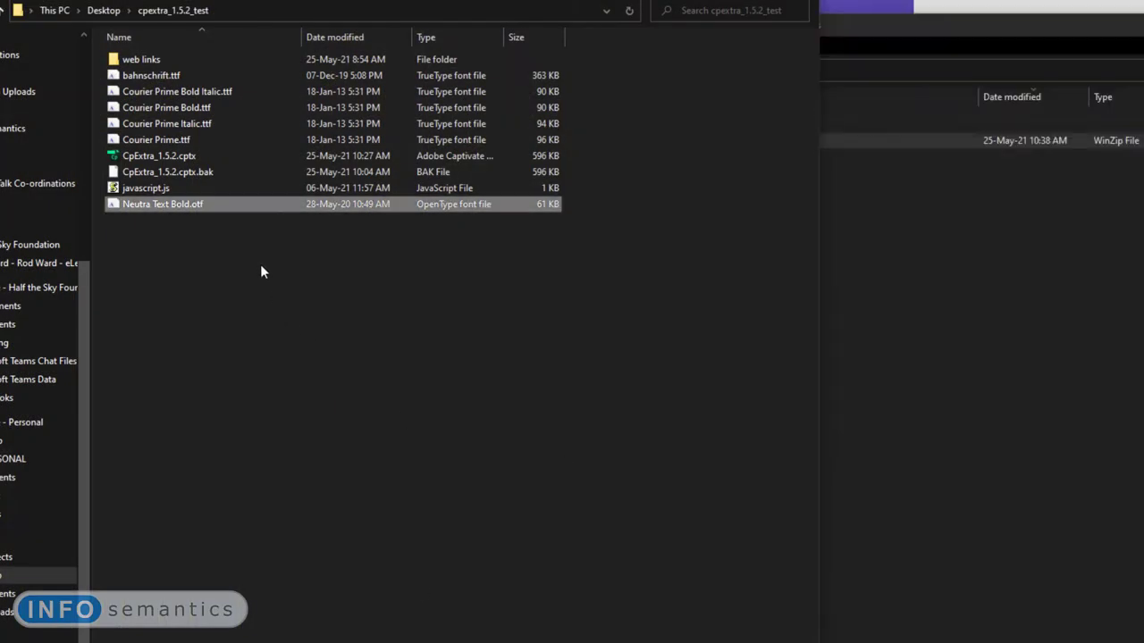
click(208, 262)
key(ctrl+v)
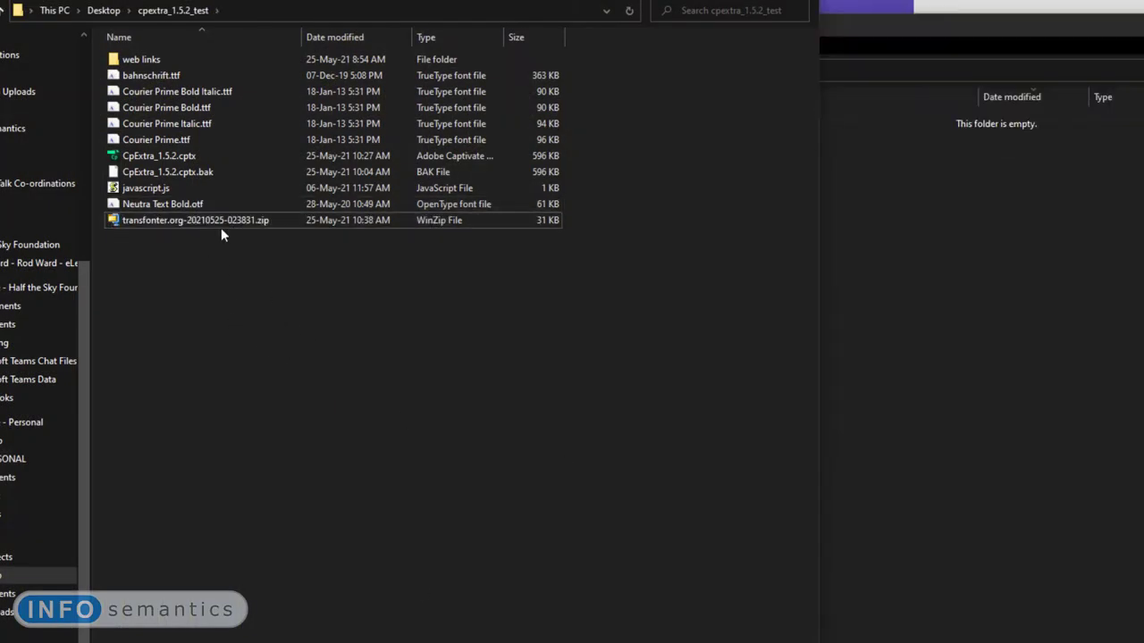
double_click(212, 223)
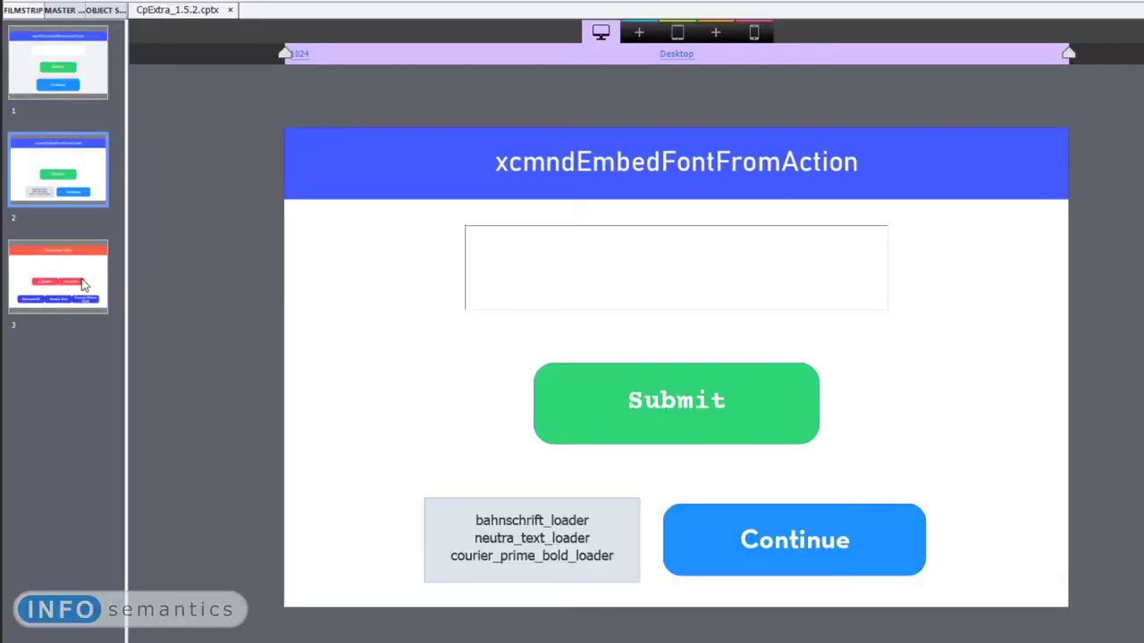
Open slide 3, the Resources Slide, from the Filmstrip
click(59, 284)
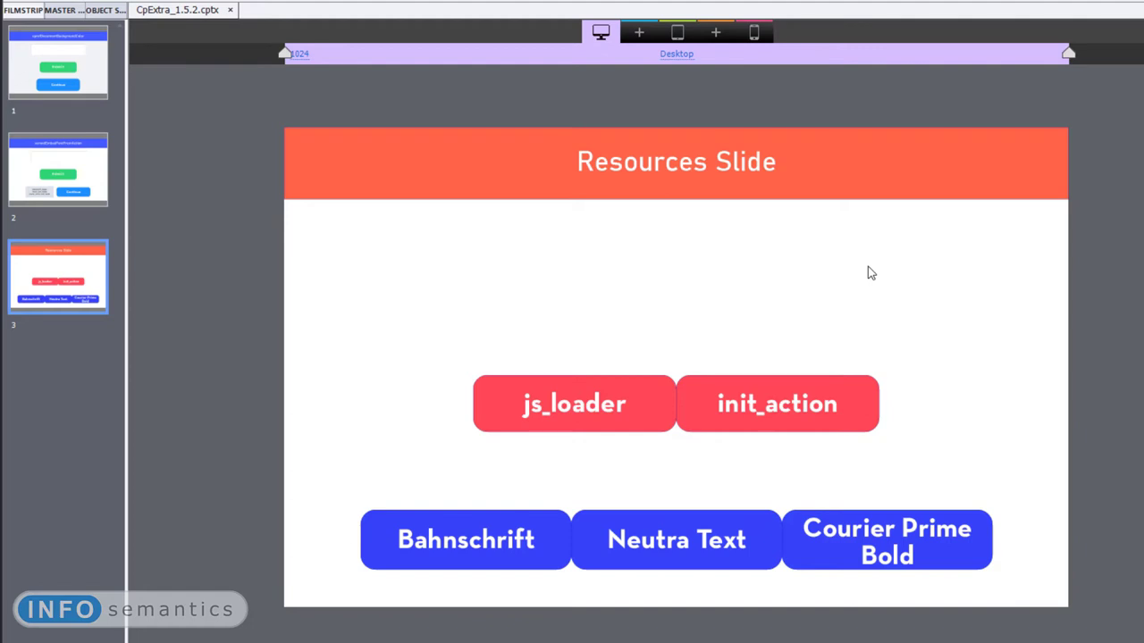
Set the Bahnschrift button's On Success action to Open URL or file with bahnschrift.ttf
click(516, 561)
click(676, 555)
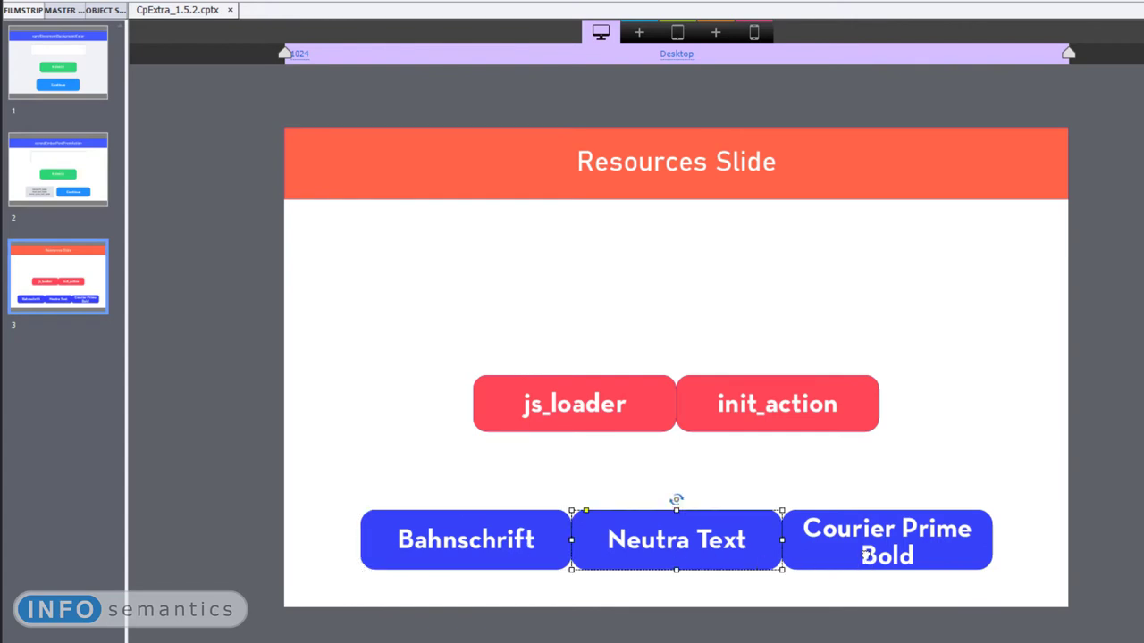
click(865, 554)
click(513, 563)
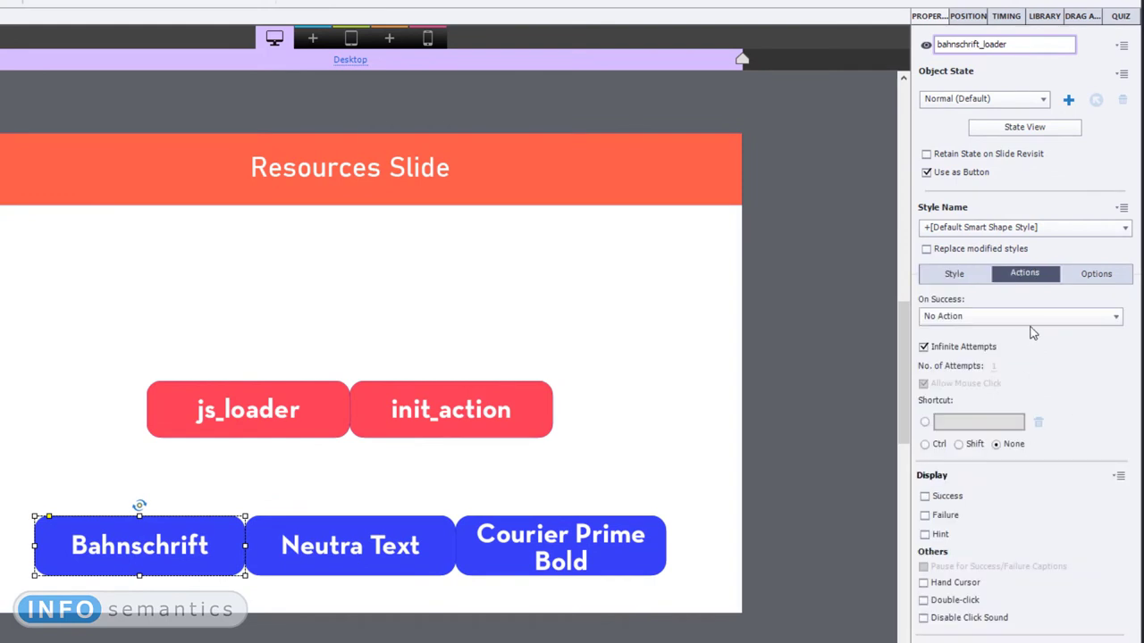
click(1036, 320)
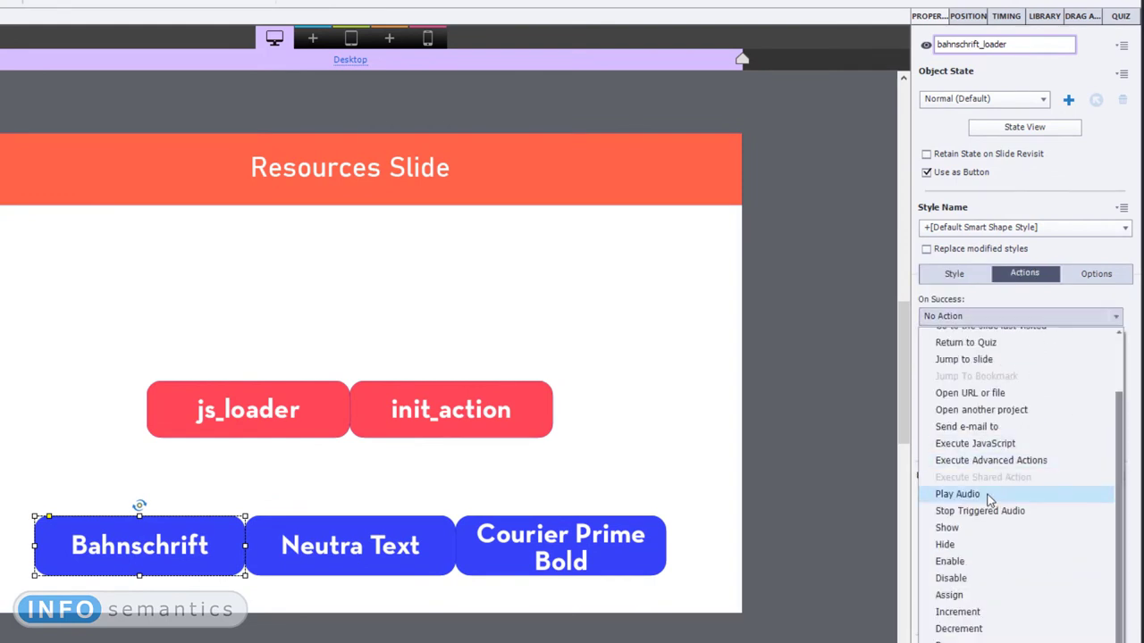
click(1027, 395)
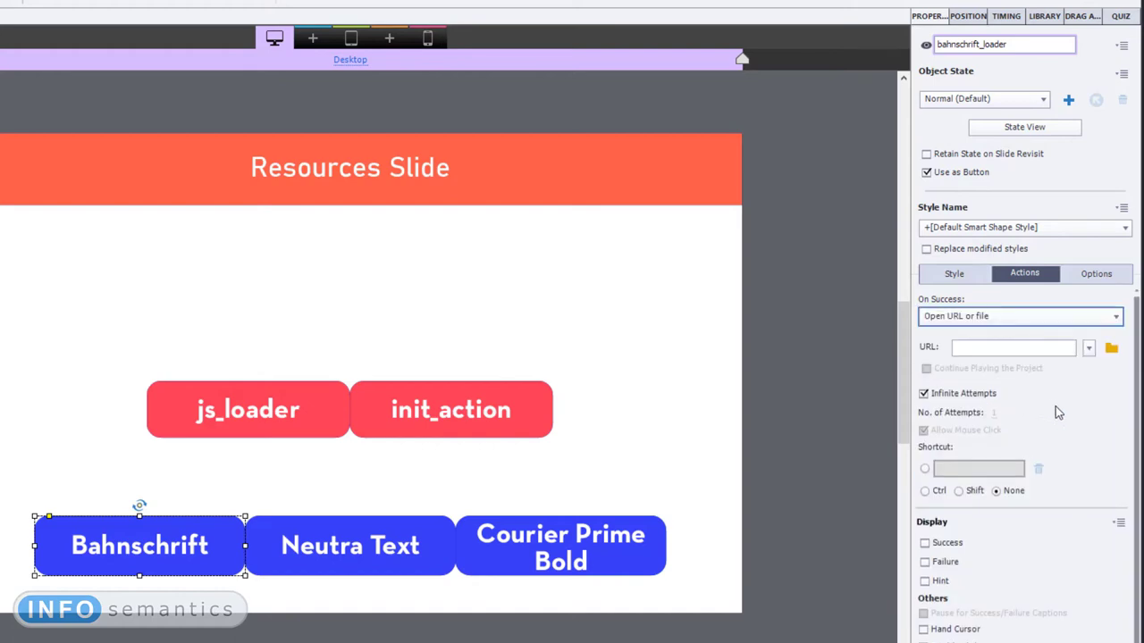
click(1110, 348)
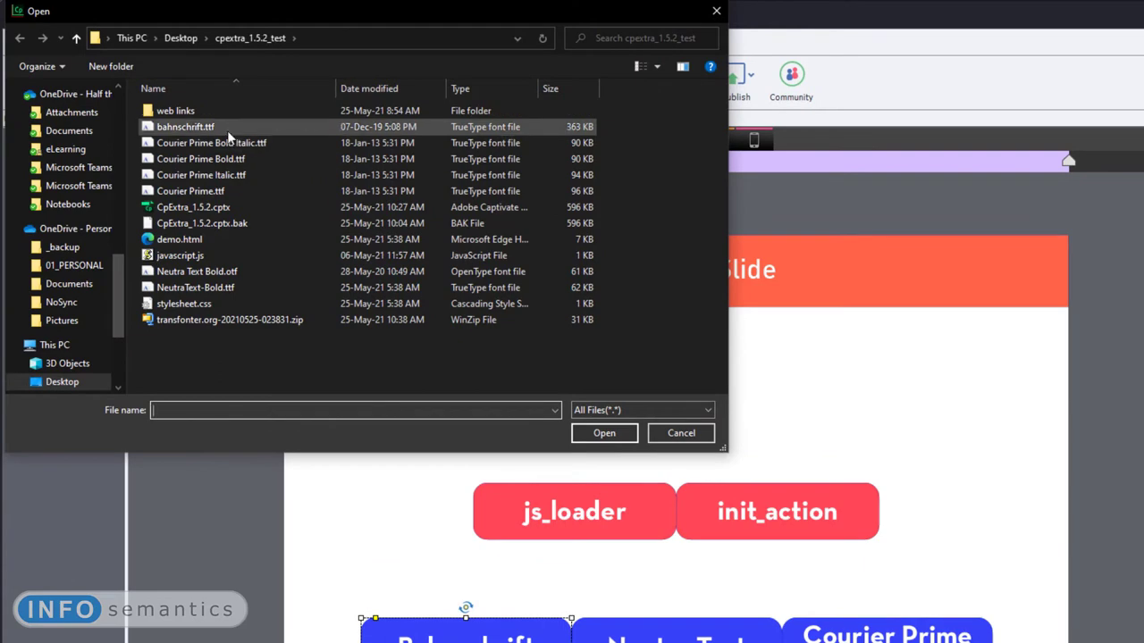
click(220, 128)
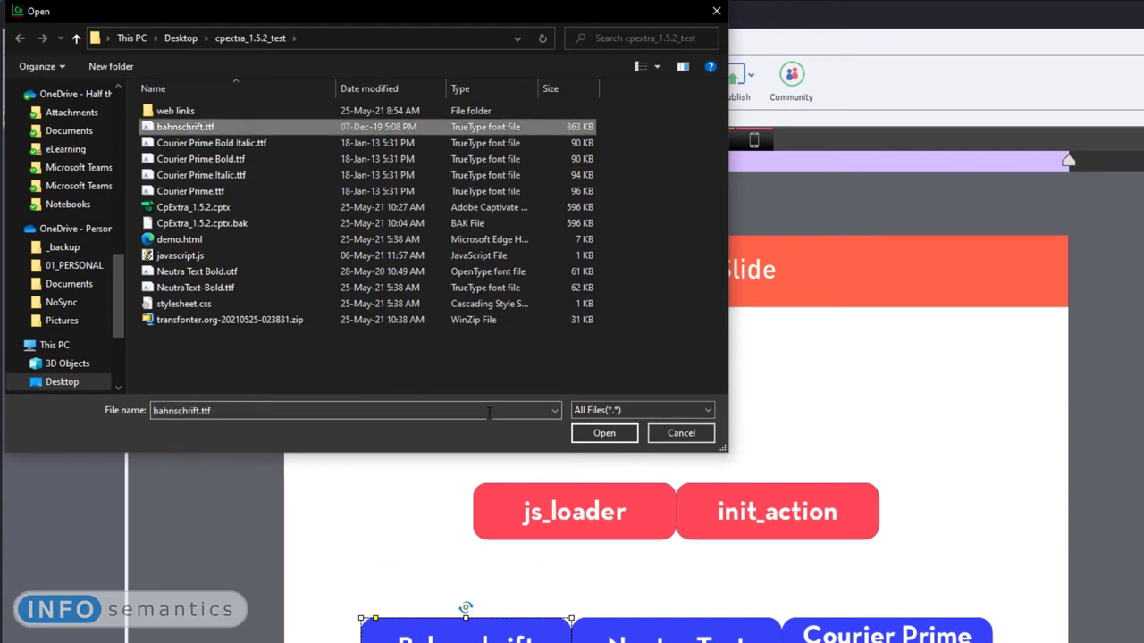
click(602, 434)
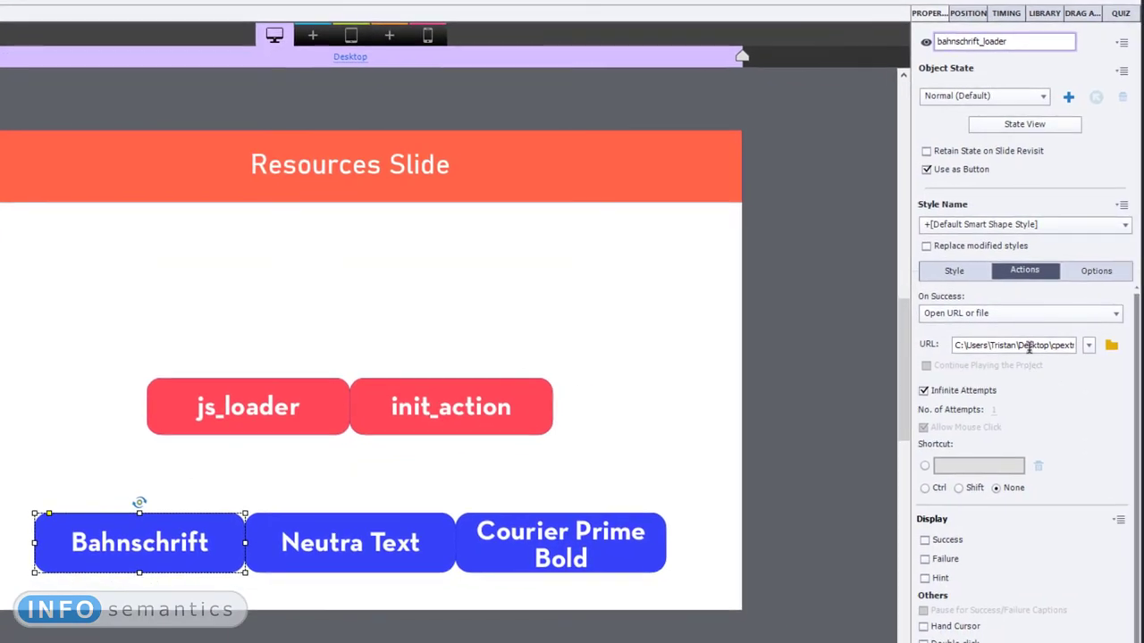
Inspect the linked file path, isolating the file name bahnschrift.ttf
drag(1030, 348, 1095, 359)
click(1044, 345)
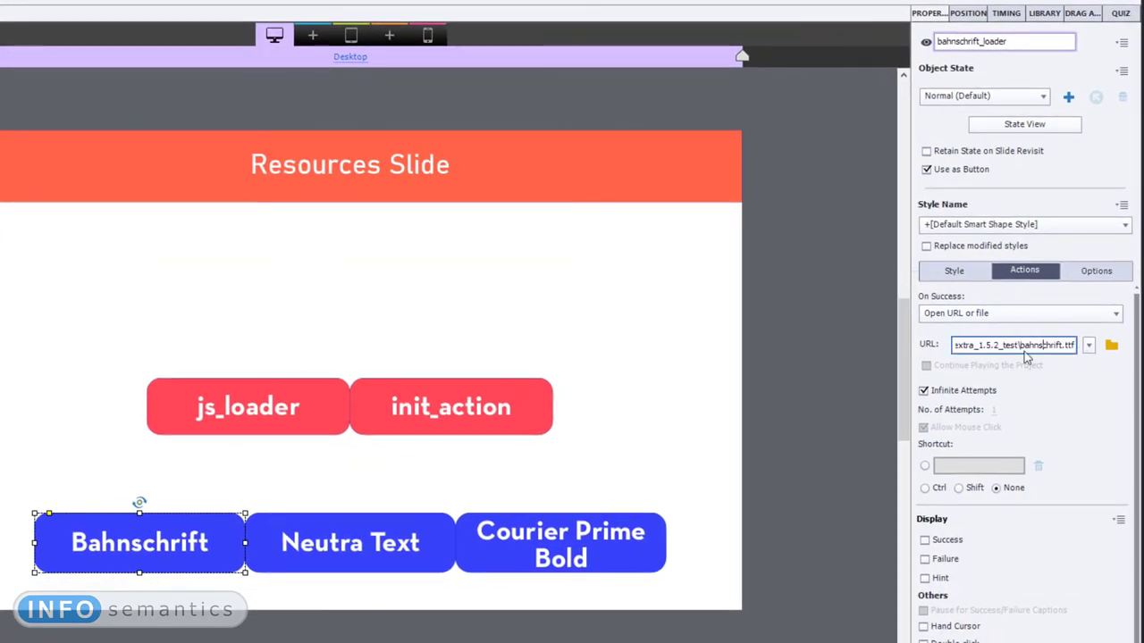
drag(1020, 345, 1079, 345)
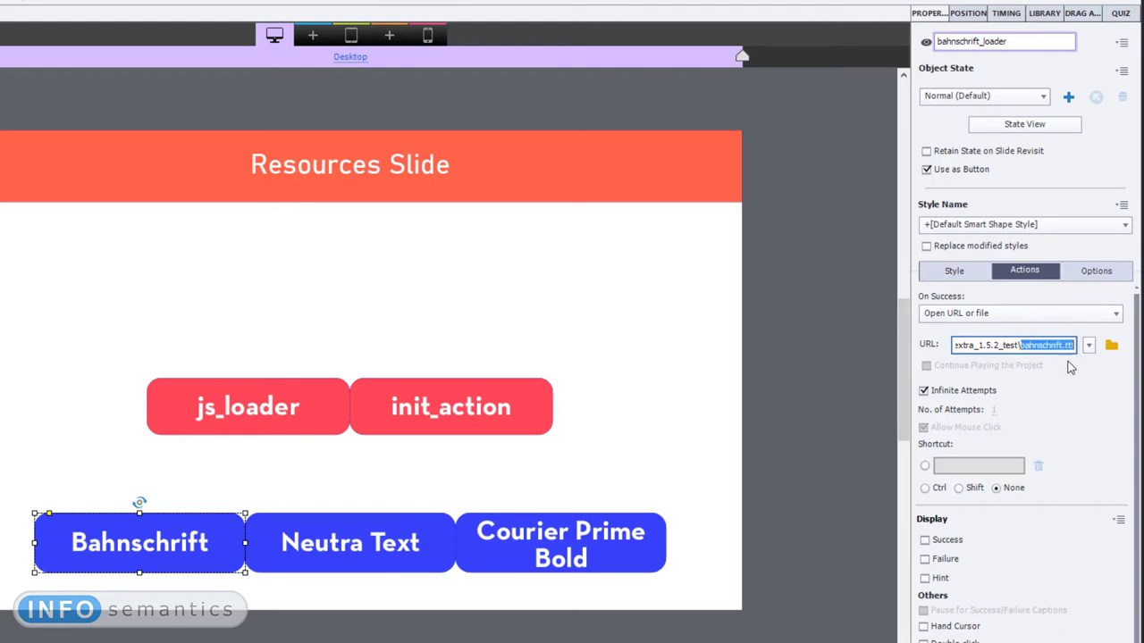
click(1017, 344)
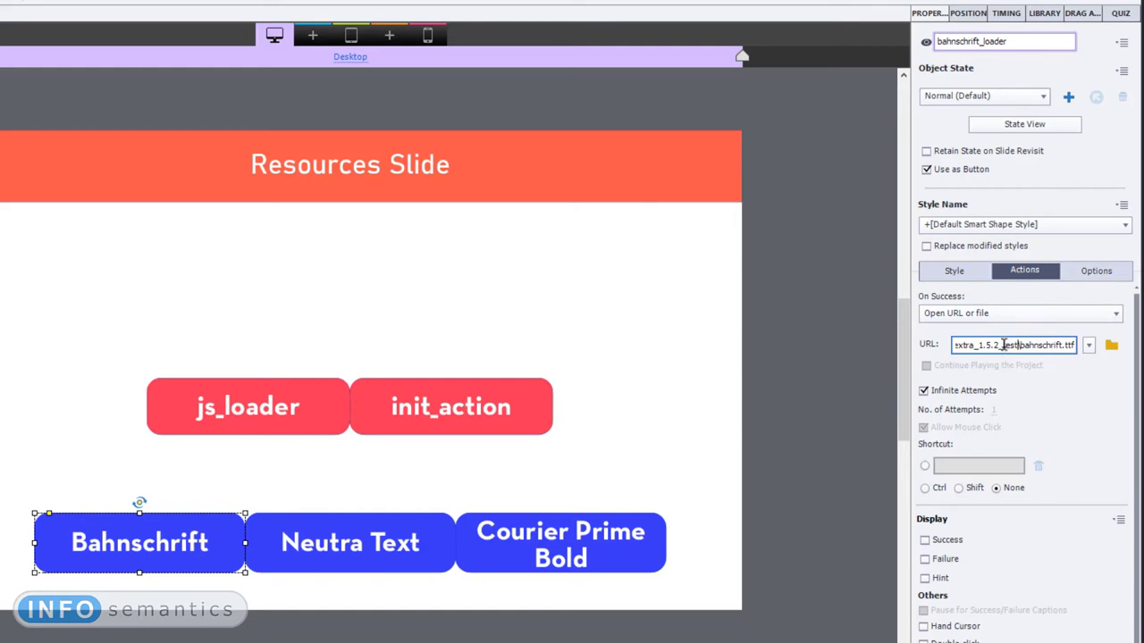
drag(1004, 345, 924, 346)
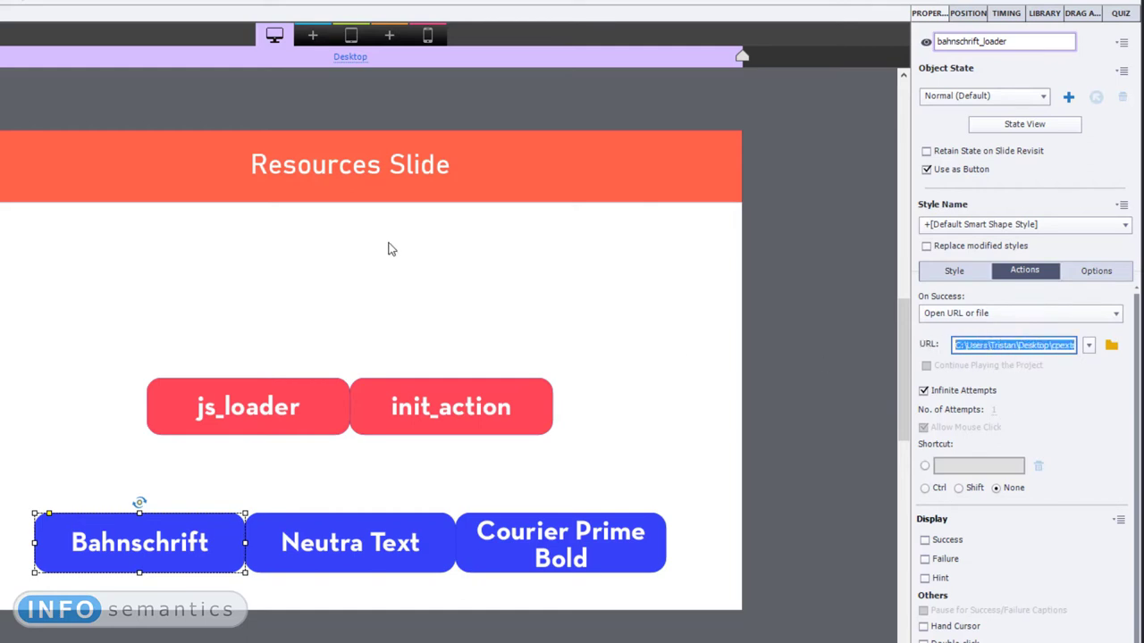
click(978, 347)
drag(955, 344, 1086, 353)
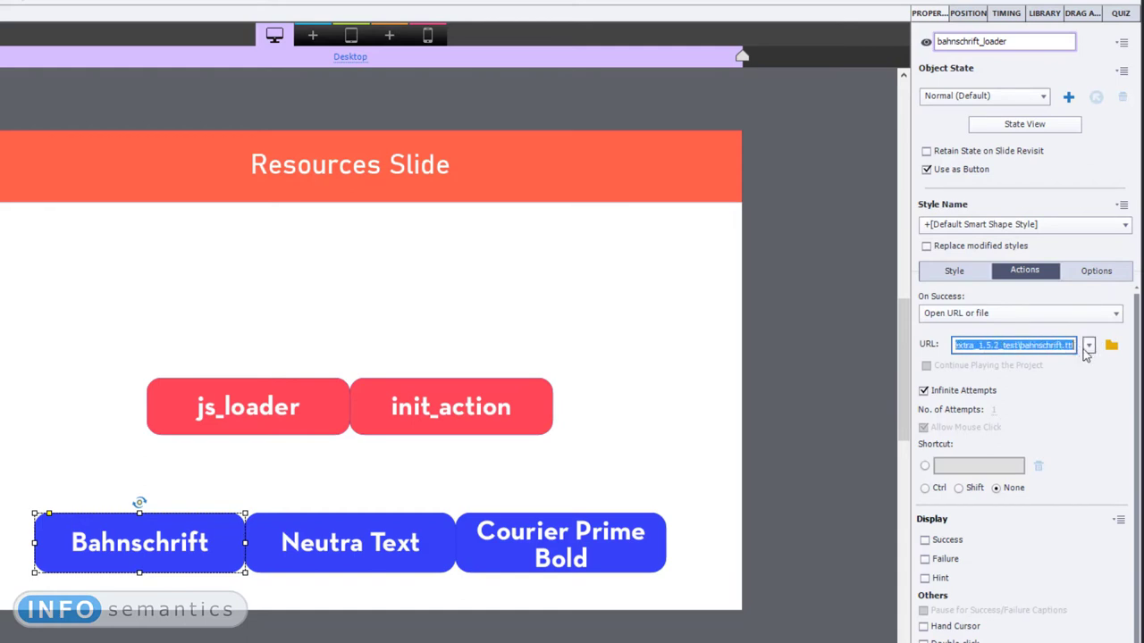
double_click(1048, 346)
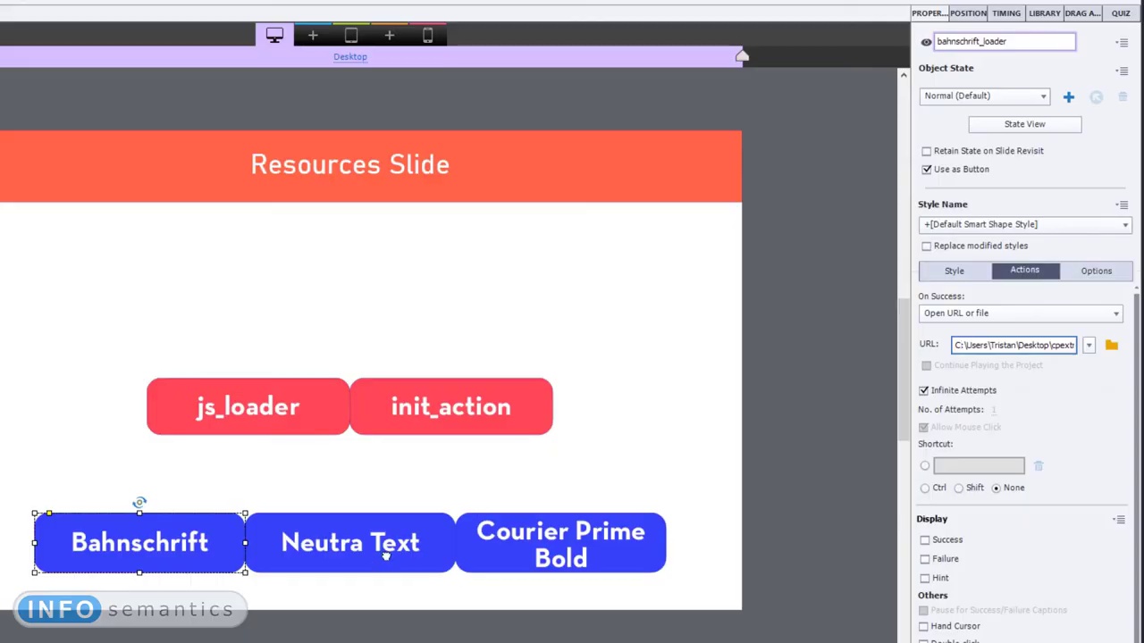
Set the Neutra Text button's On Success to Open URL or file with NeutraText-Bold.ttf
click(386, 555)
click(1004, 318)
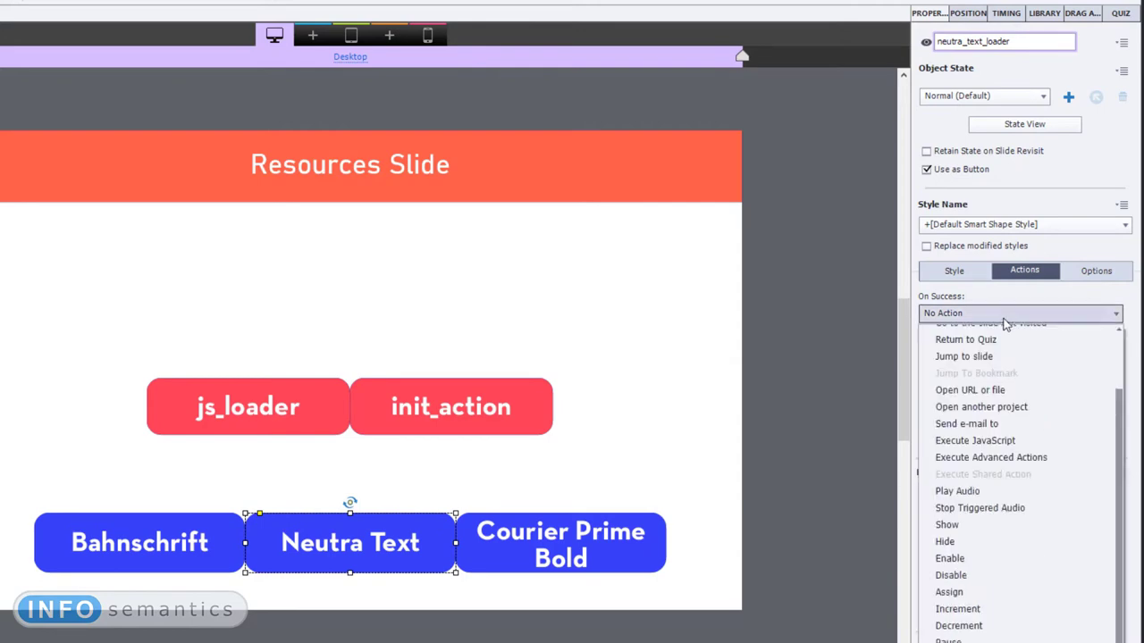
click(1019, 396)
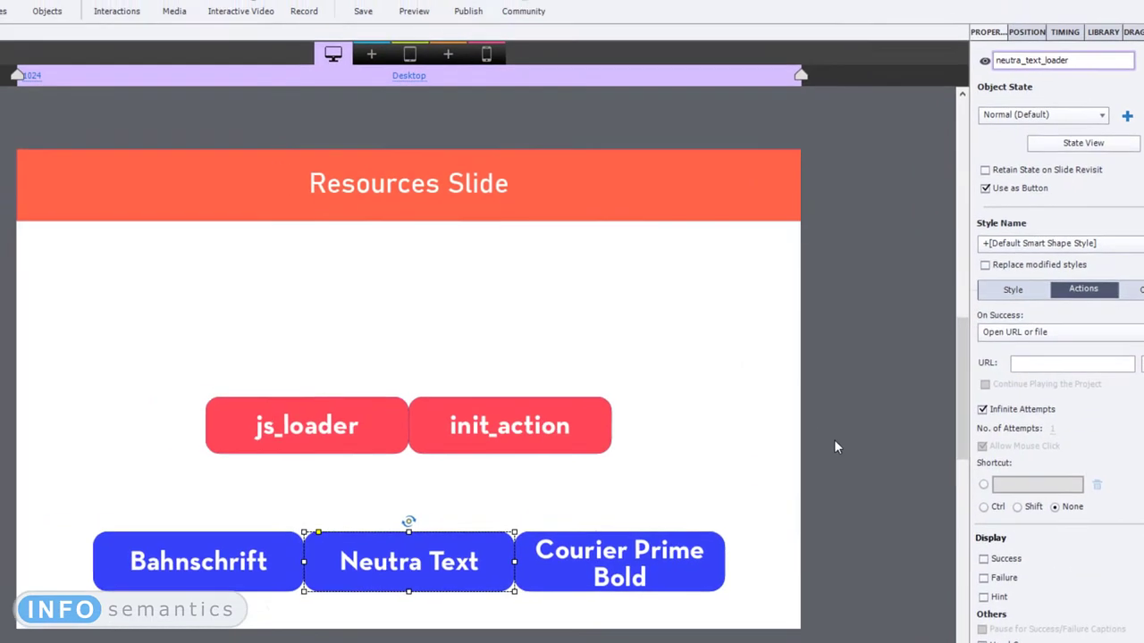
click(1141, 363)
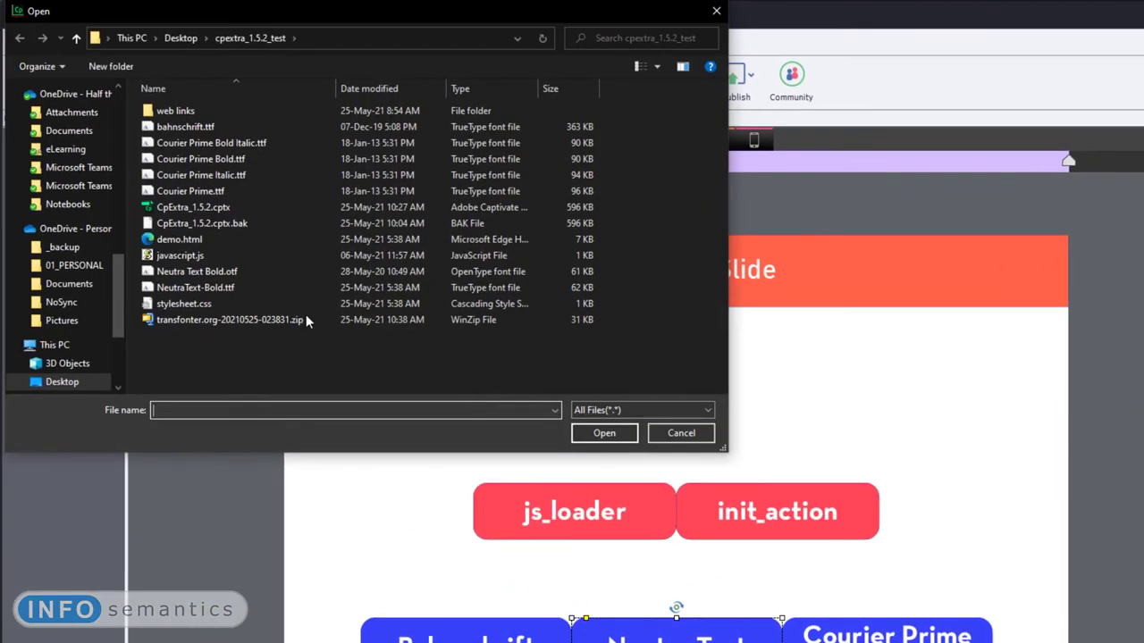
click(262, 287)
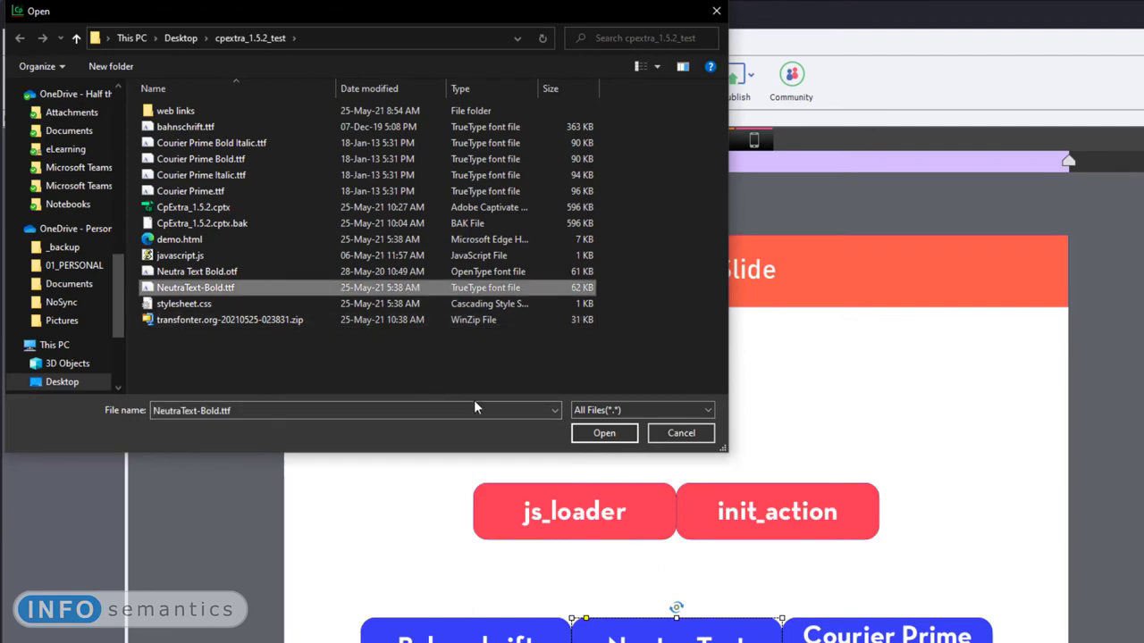
click(604, 435)
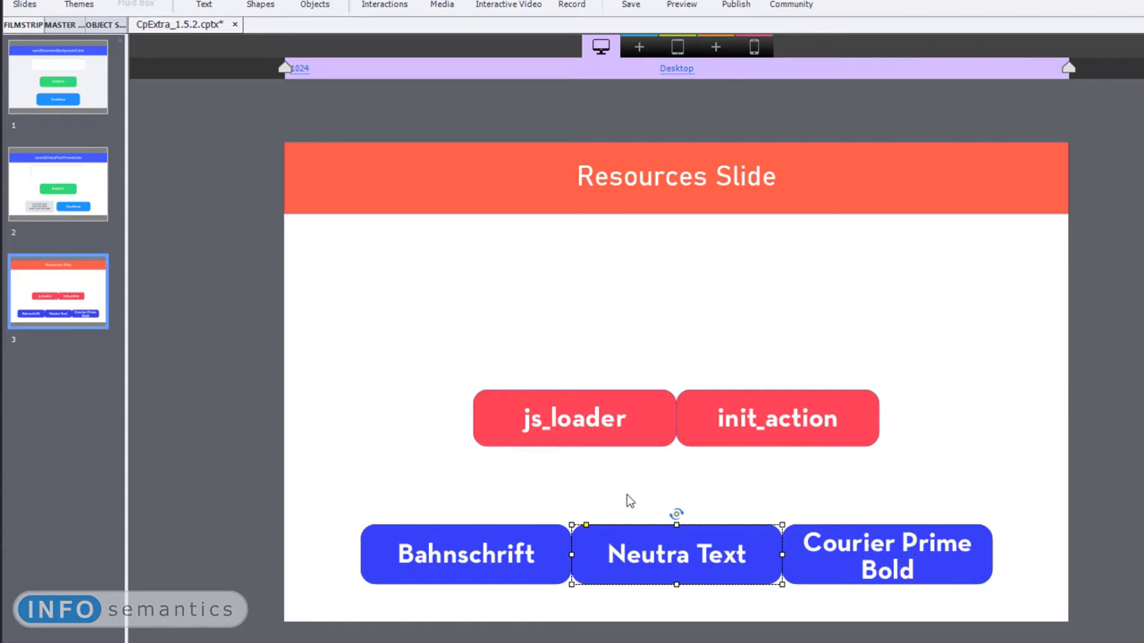
click(94, 207)
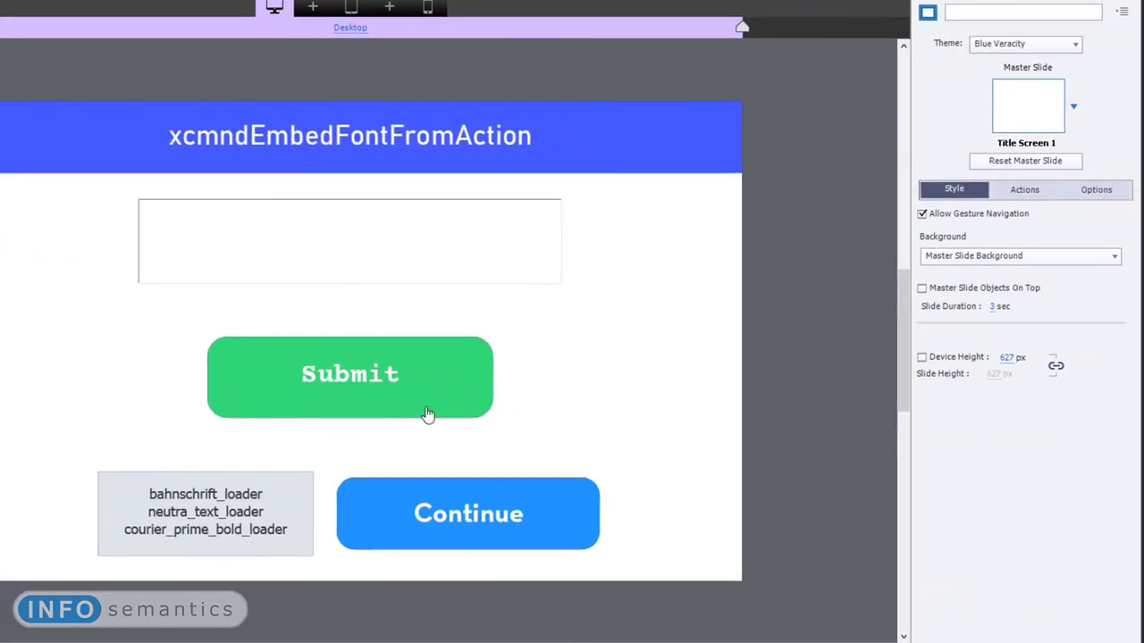
click(548, 163)
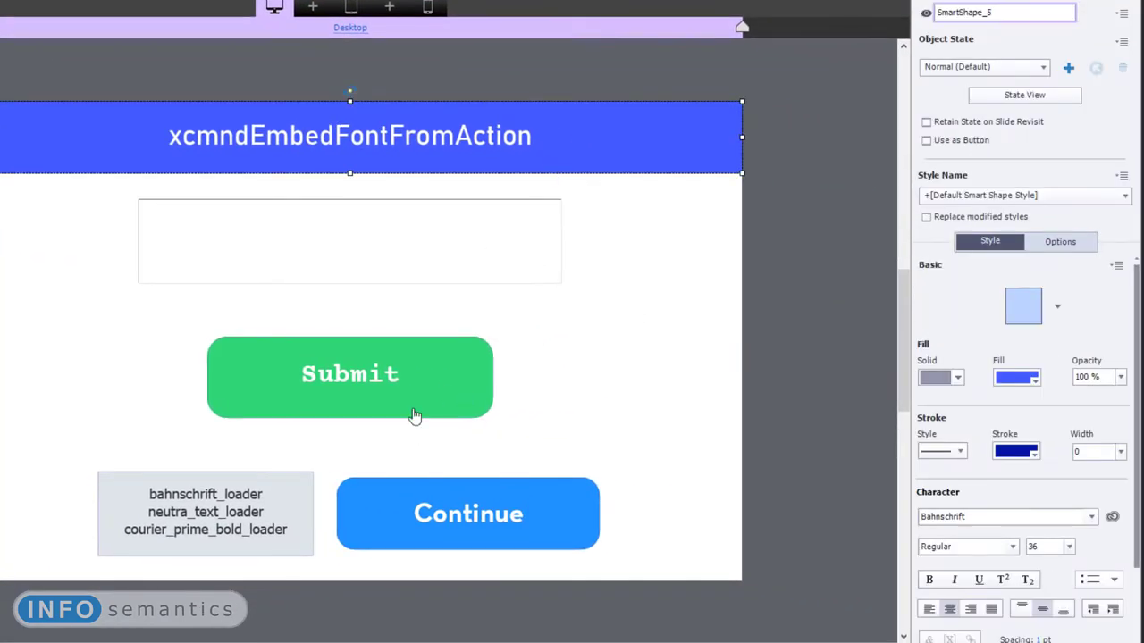
click(469, 516)
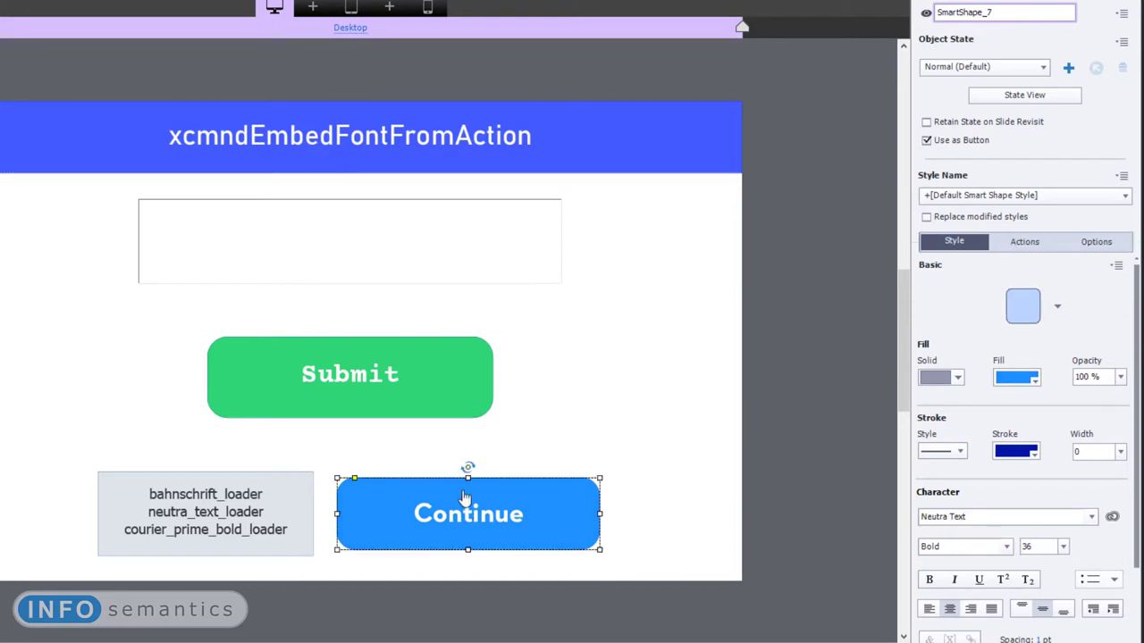
click(434, 376)
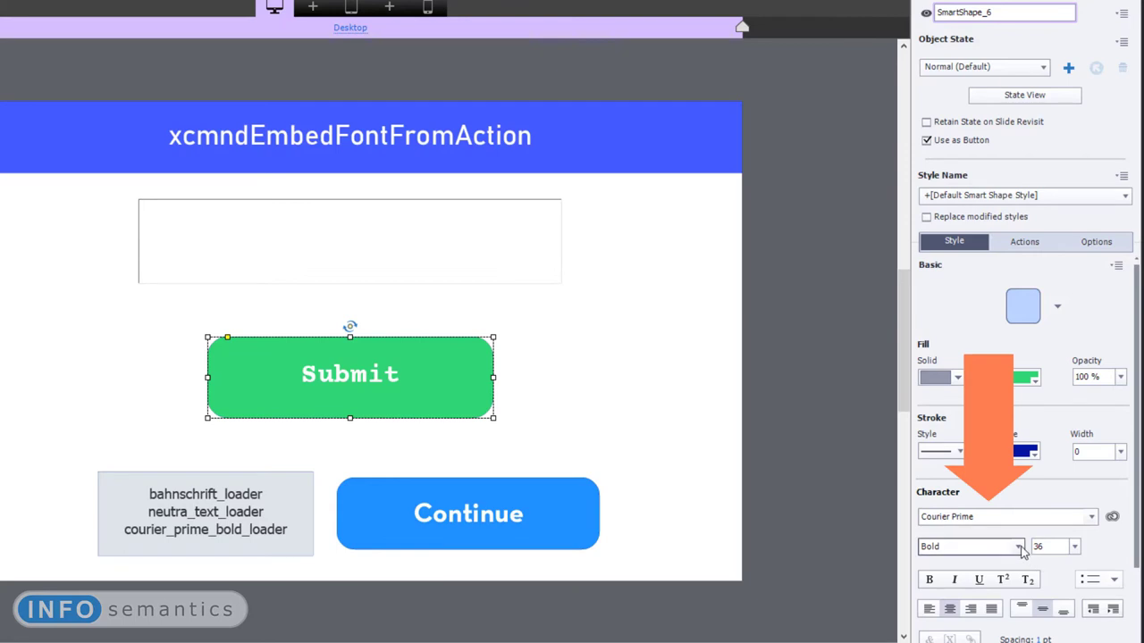
click(1019, 548)
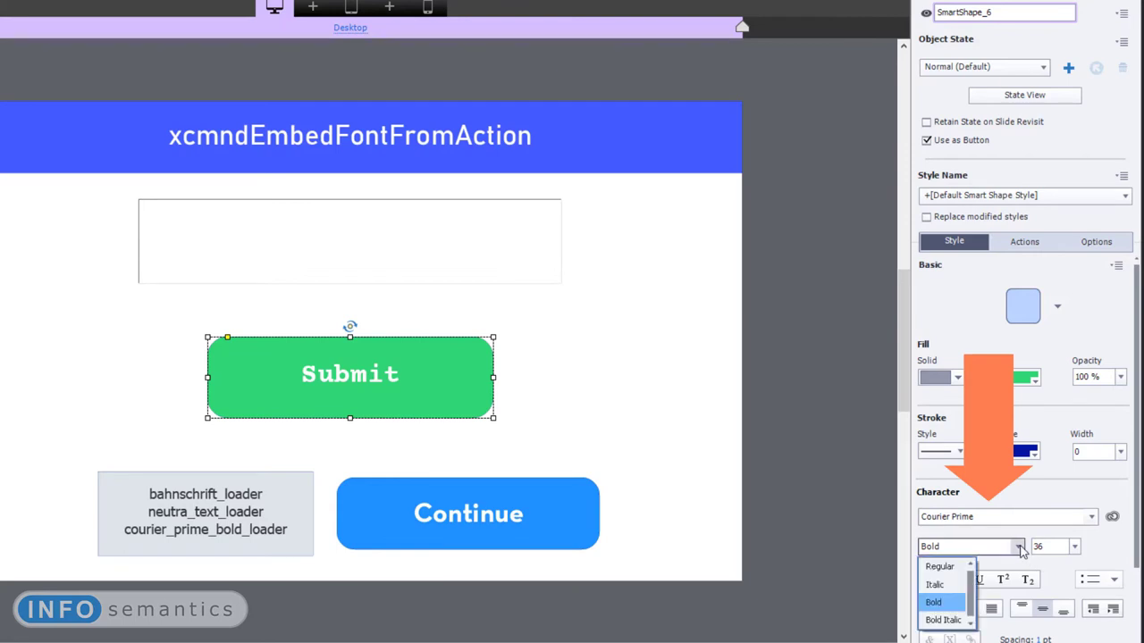
click(947, 607)
click(600, 291)
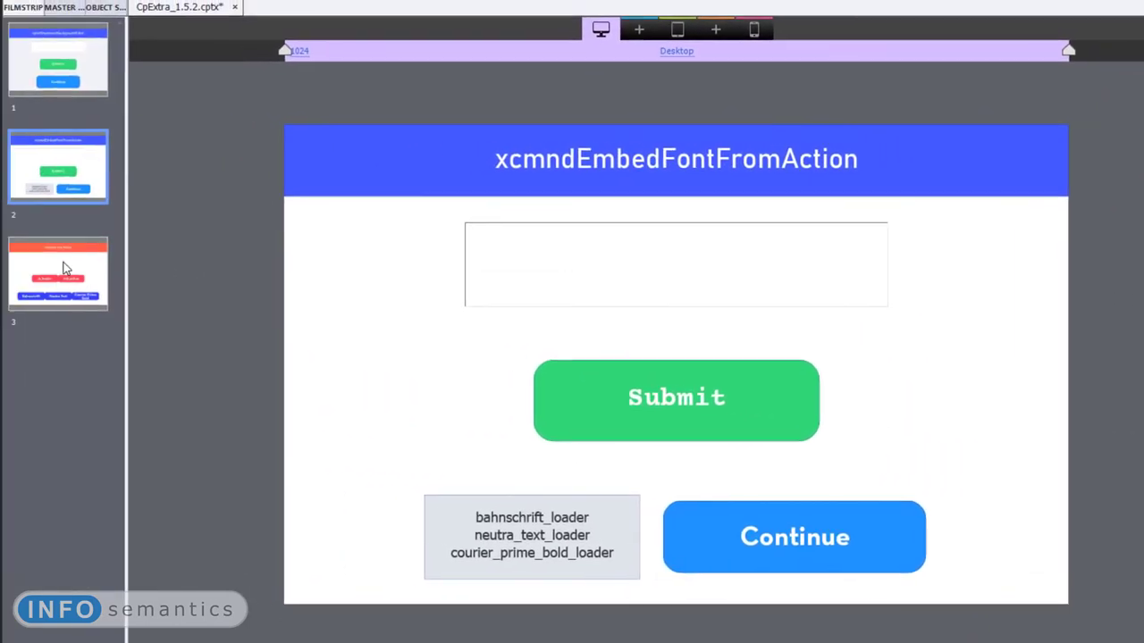
click(66, 268)
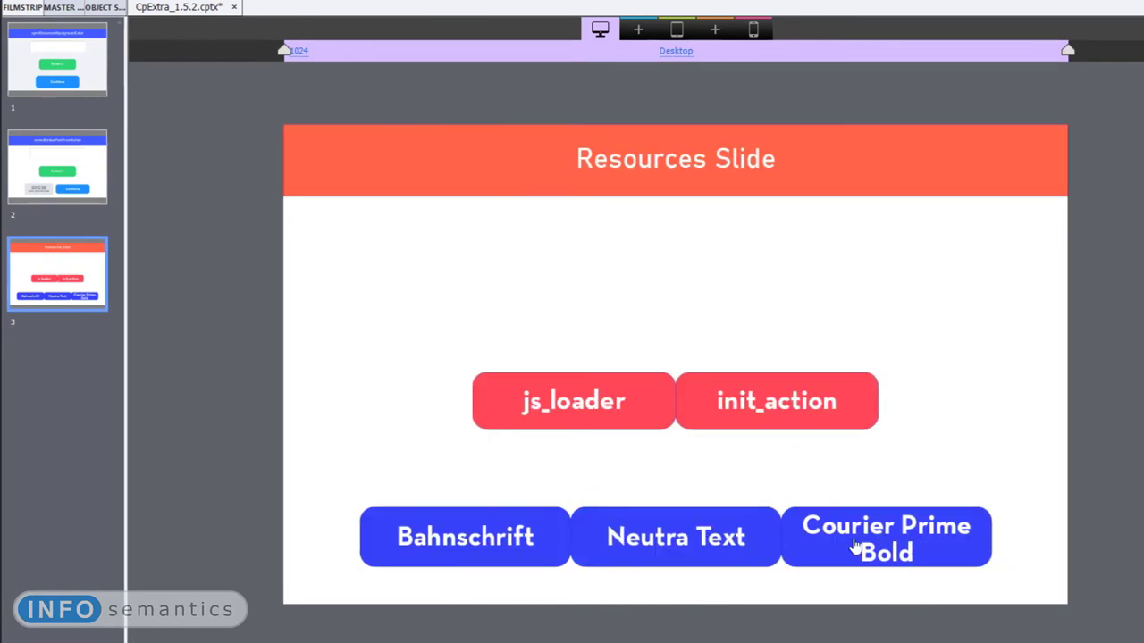
Set the Courier Prime Bold button's On Success to open Courier Prime Bold.ttf
click(791, 551)
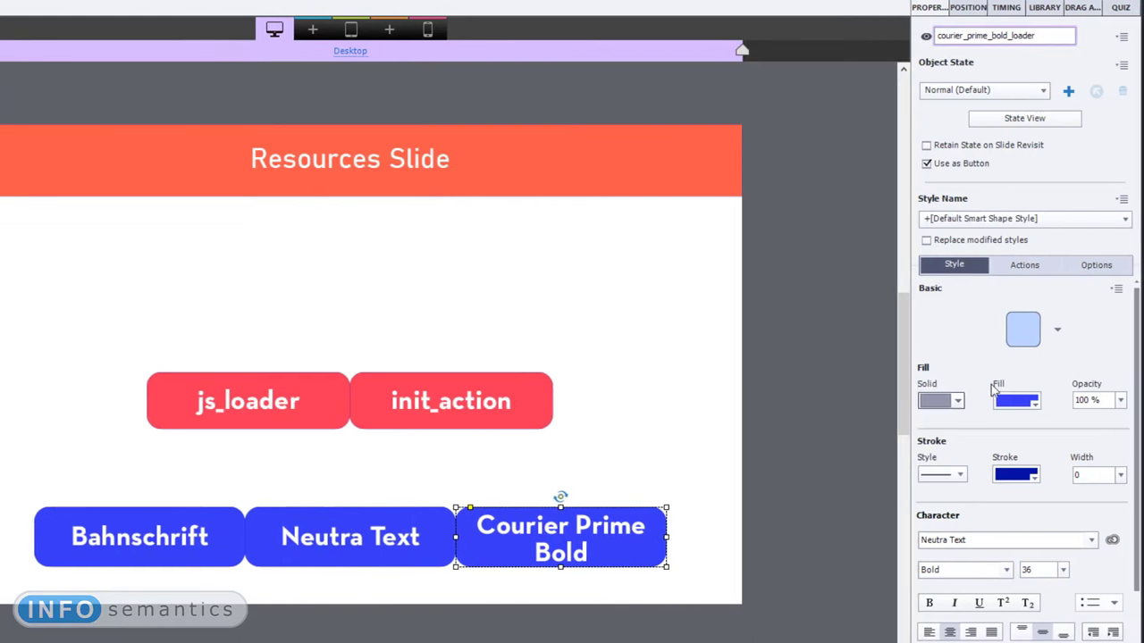
click(1023, 266)
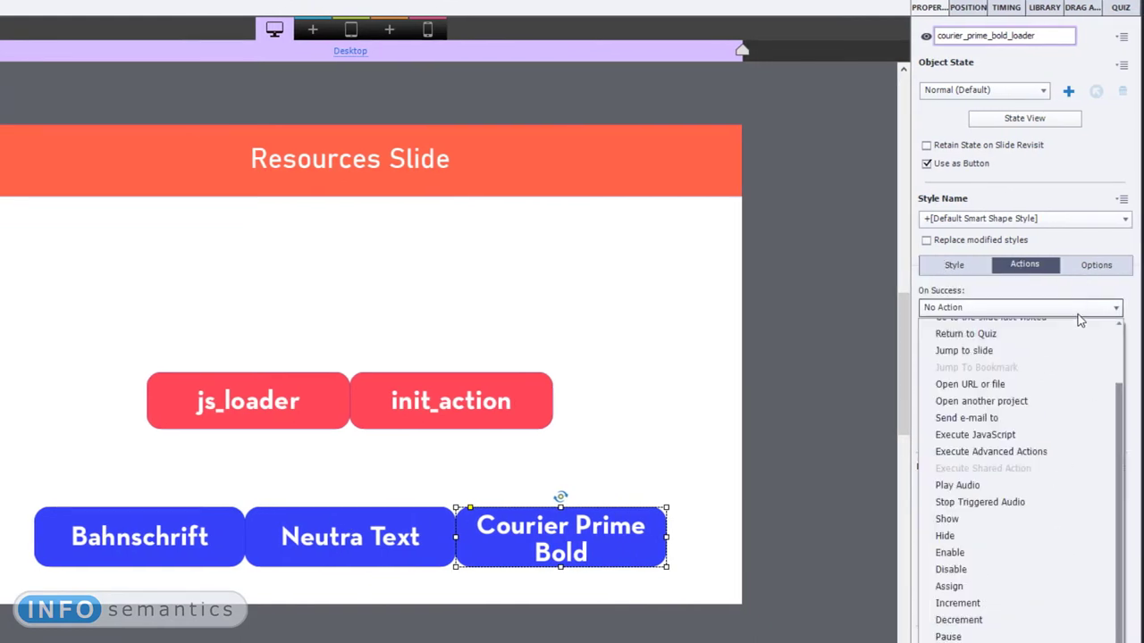
click(1080, 310)
click(1014, 384)
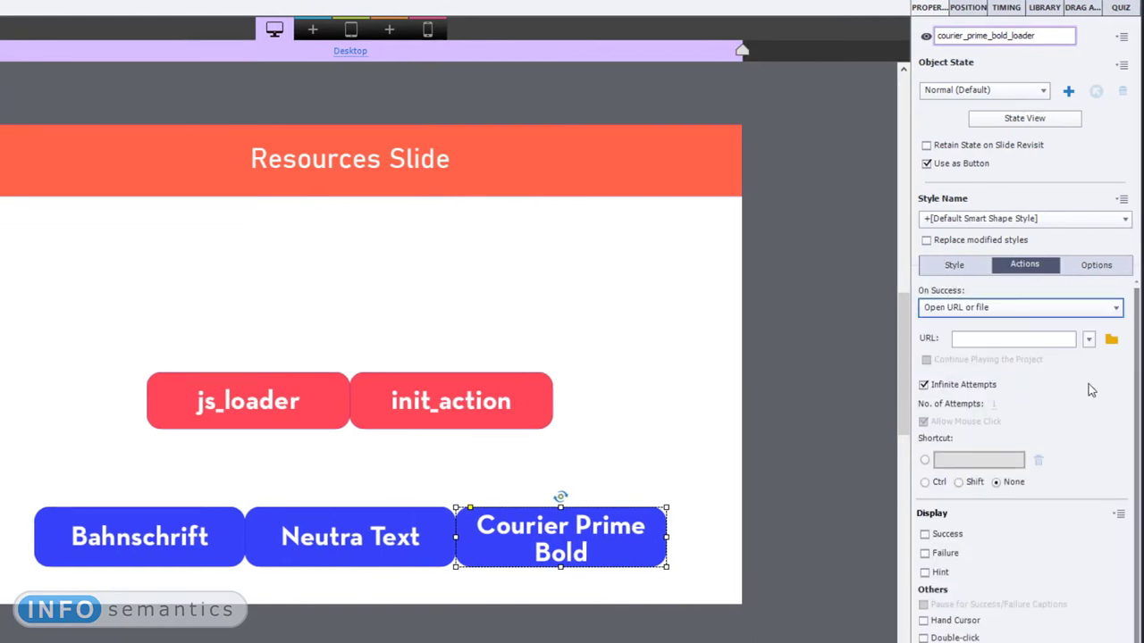
click(1110, 343)
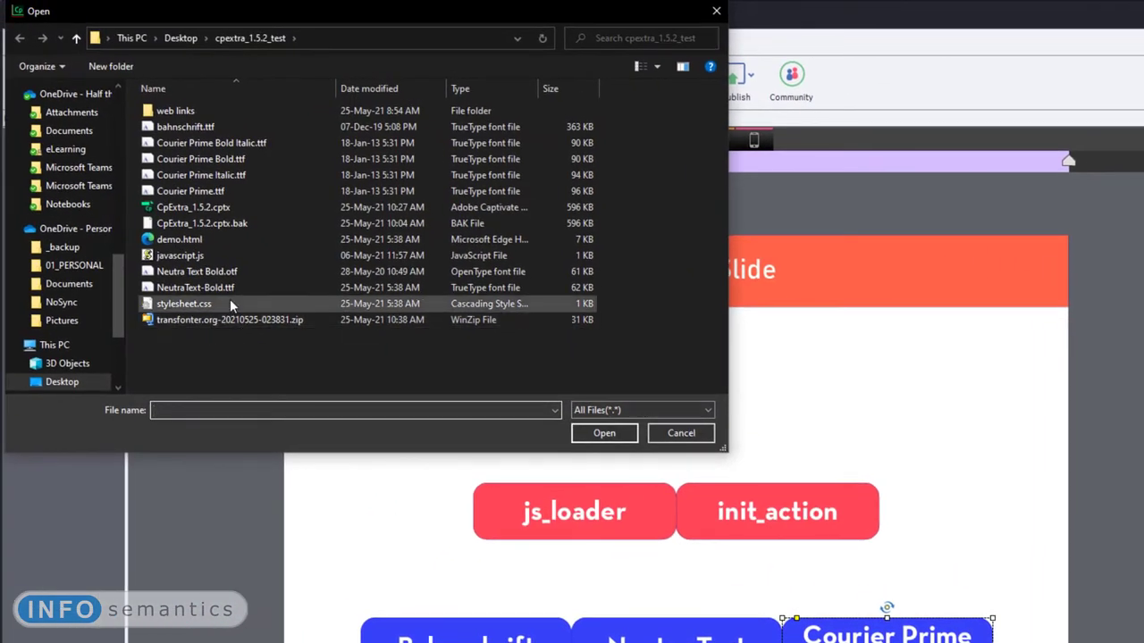
click(251, 158)
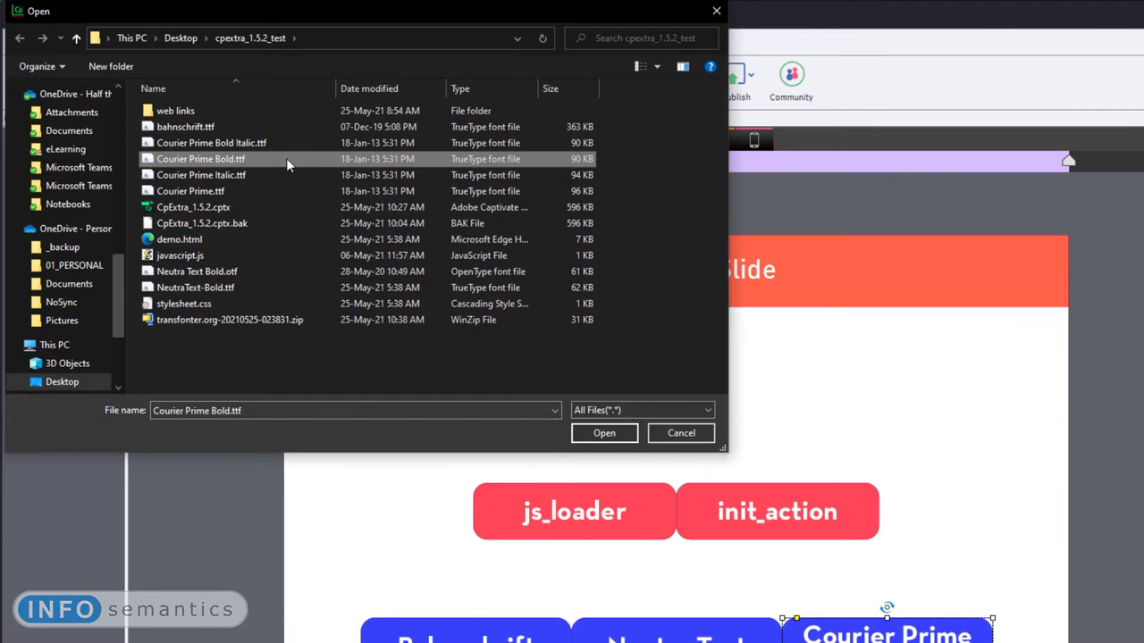
click(608, 435)
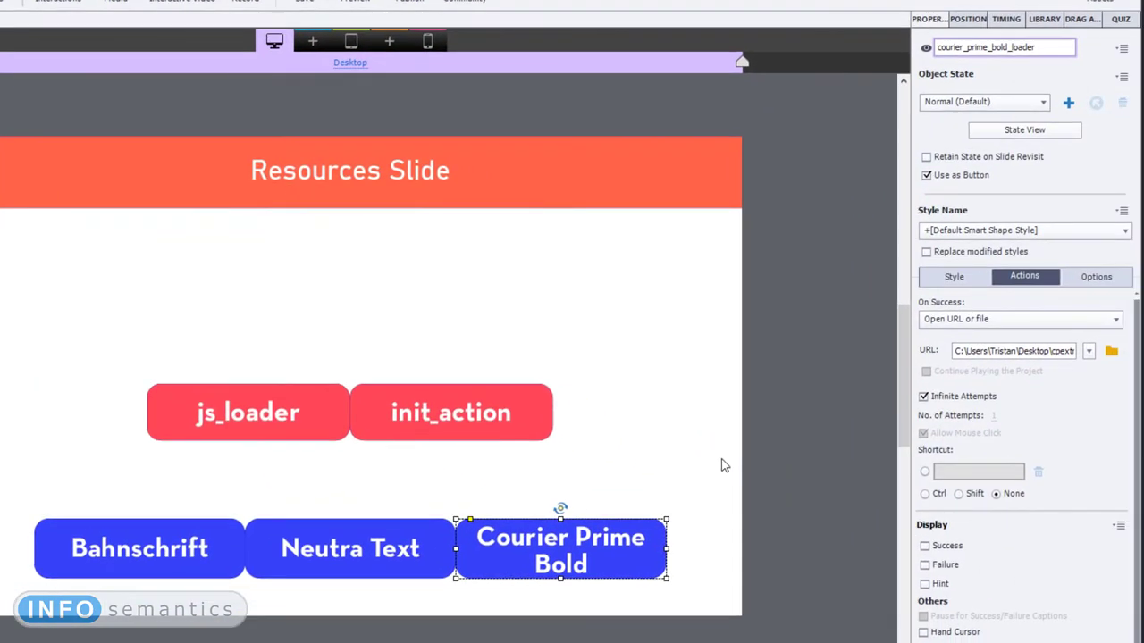
Check the names of the Bahnschrift, Neutra Text and Courier Prime Bold buttons, e.g. bahnschrift_loader
click(156, 561)
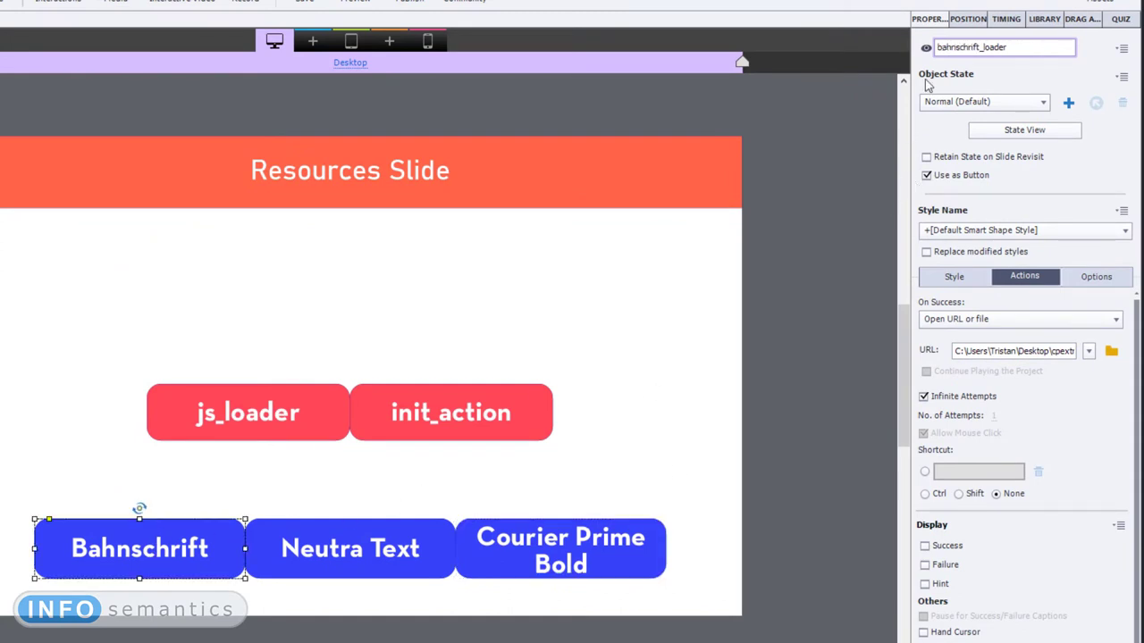
drag(1007, 47, 866, 153)
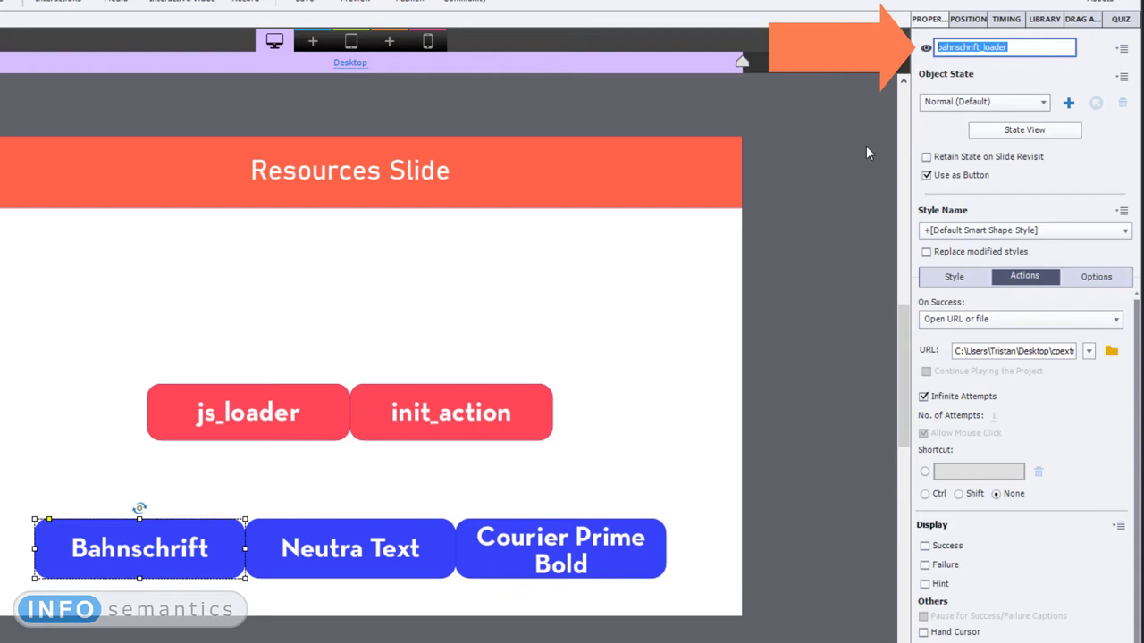
click(350, 563)
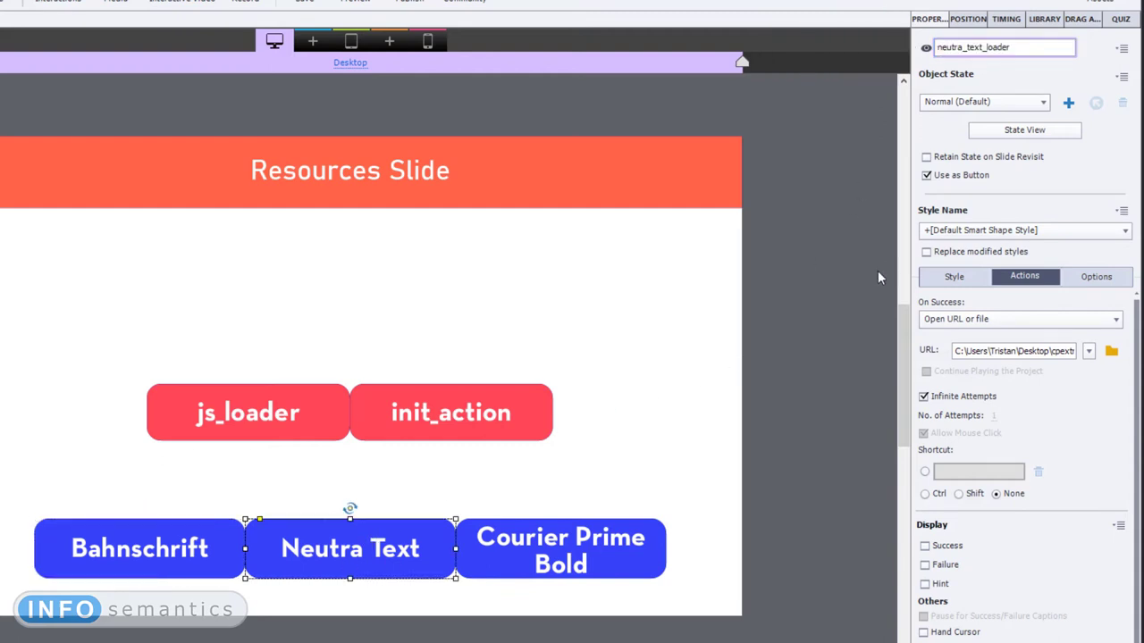
click(582, 571)
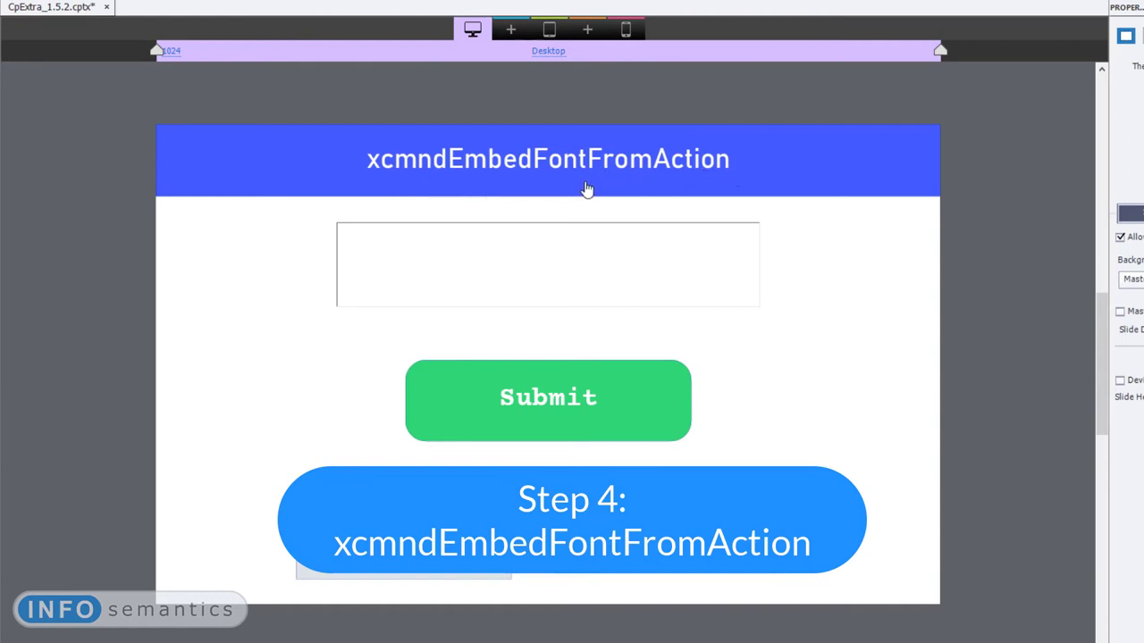
Inspect the text entry box and Submit button settings before previewing
click(623, 270)
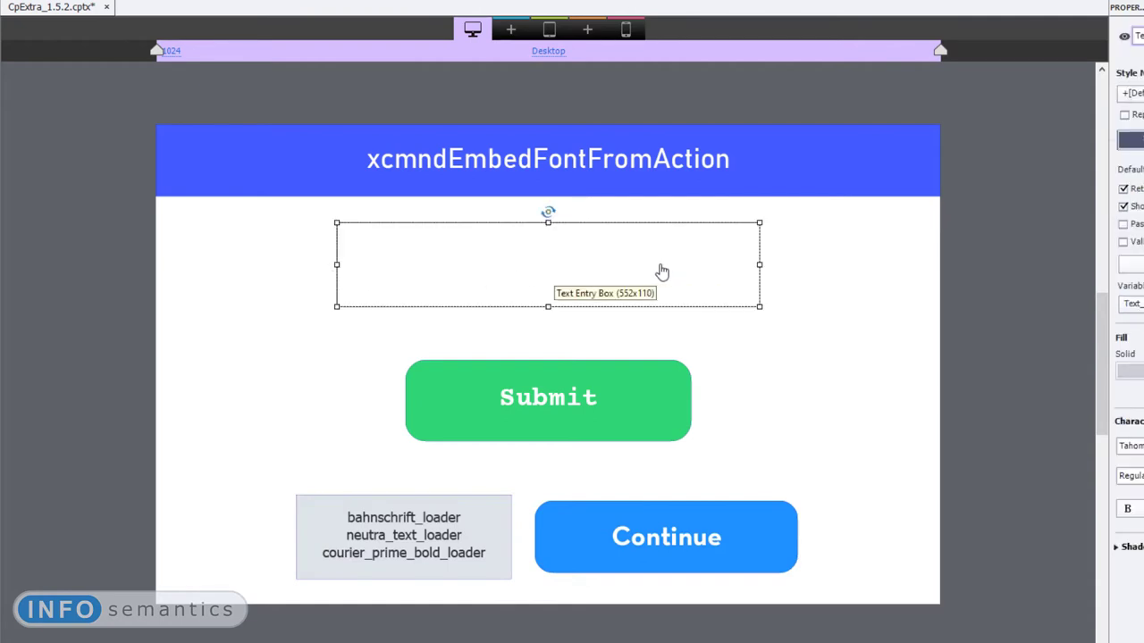
click(547, 401)
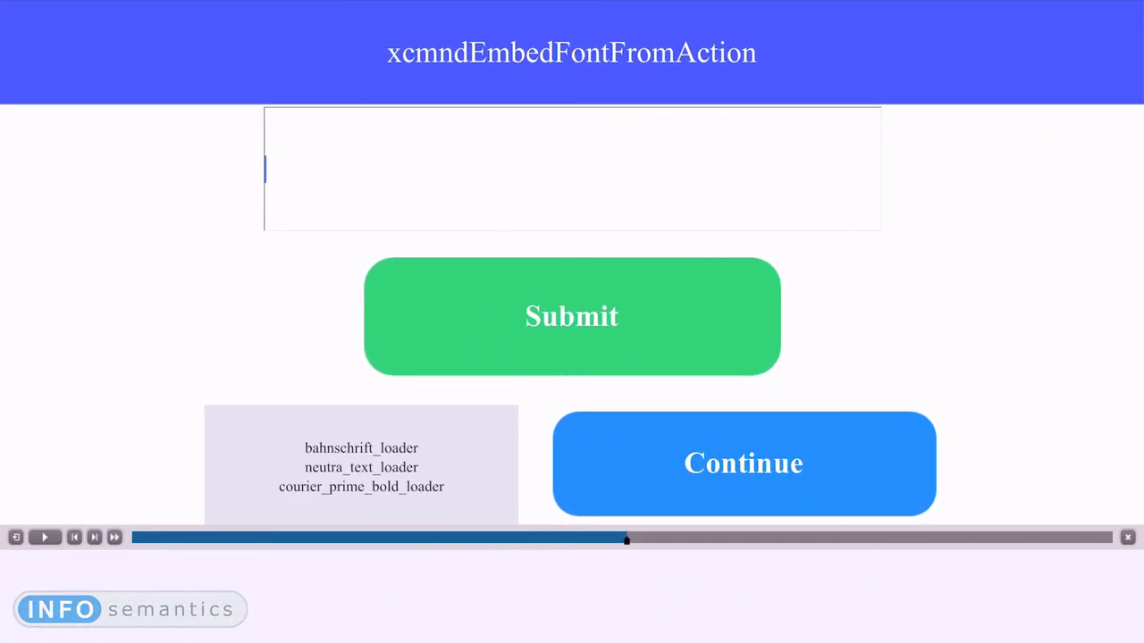
Enter 'Bahnschrift, bahnschrift_loader, success' in the preview text box
text(Bahns)
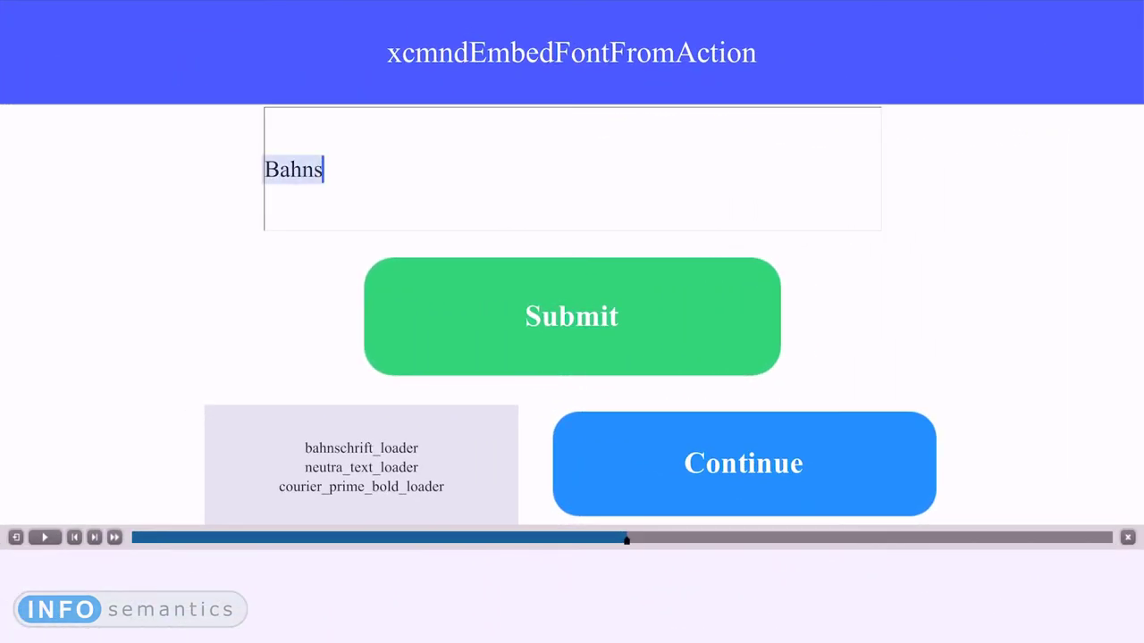
text(chrift)
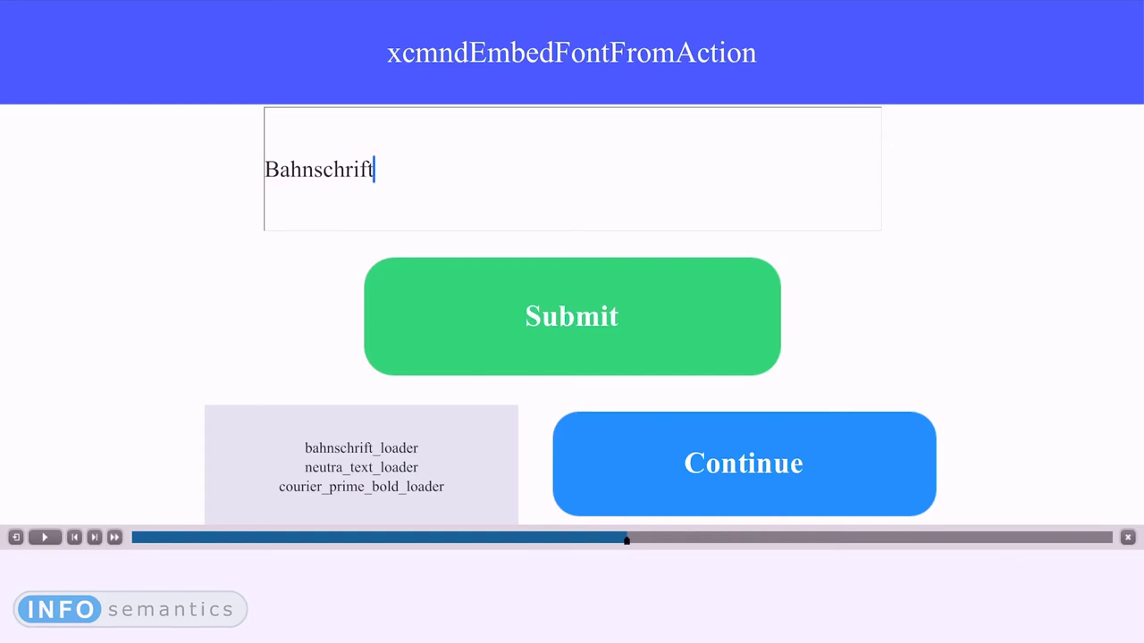
text(,)
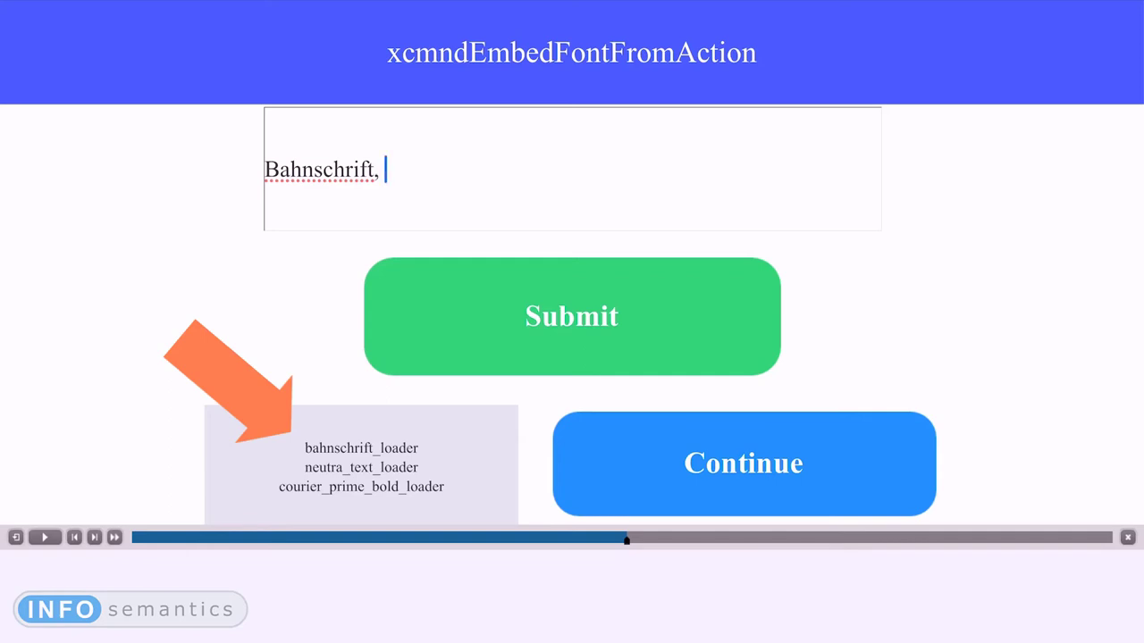
text(bahns)
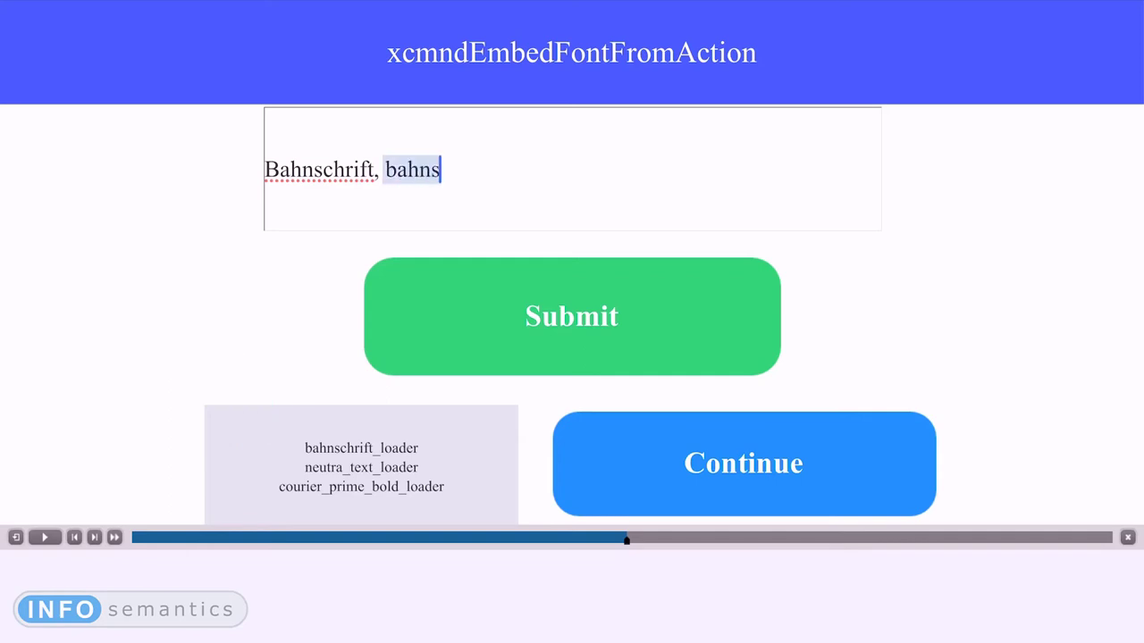
key(BackSpace)
text(schrift)
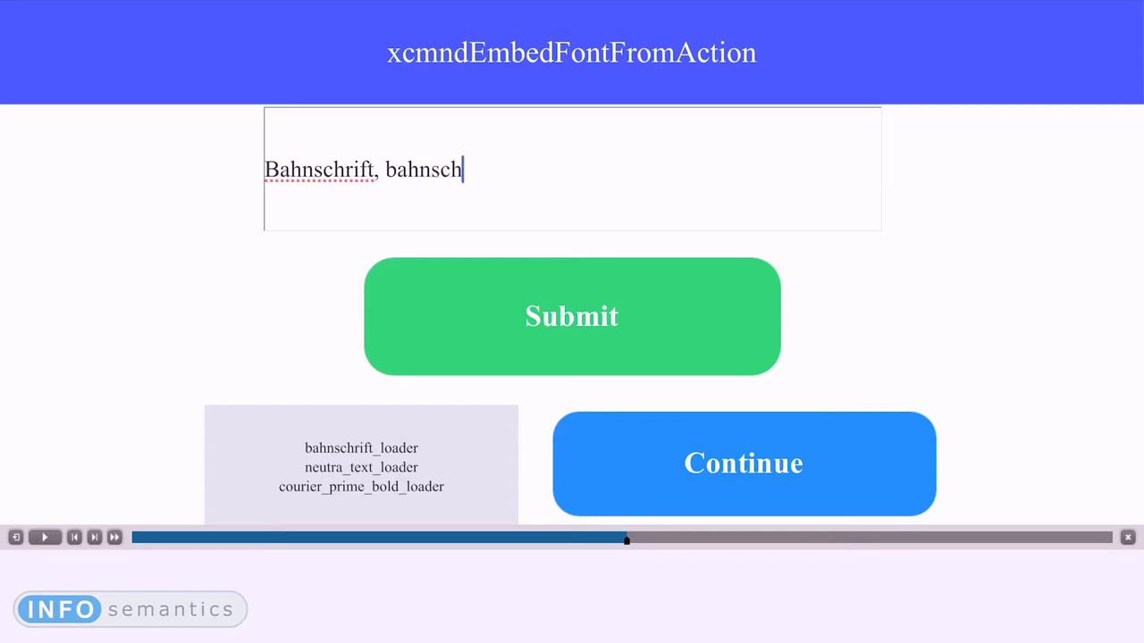
text(_loader)
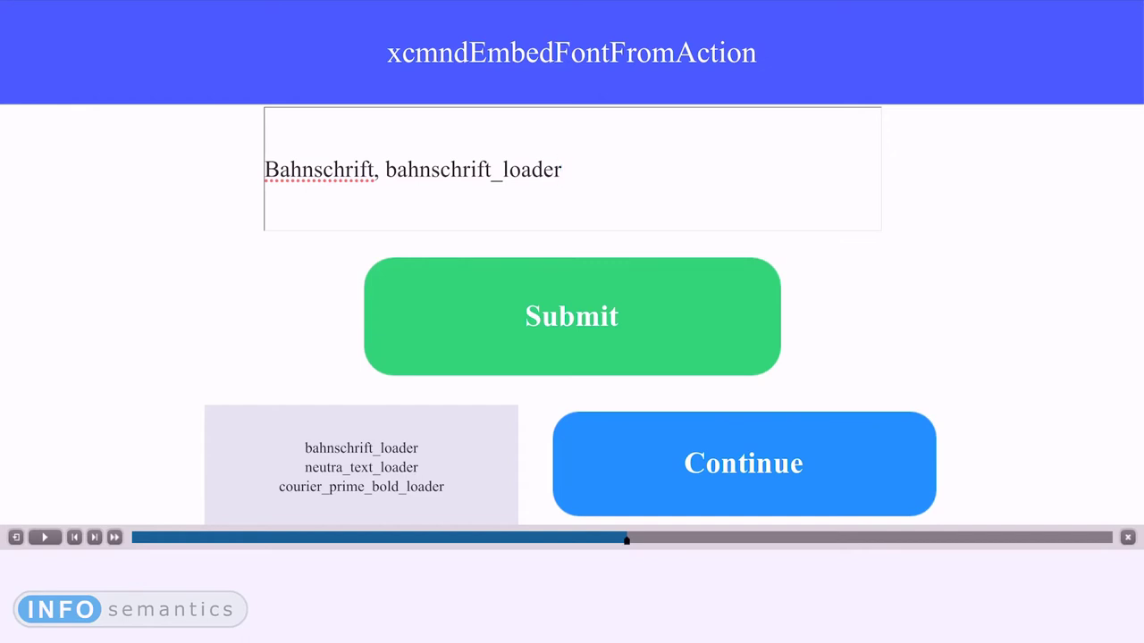
text(, success)
Replace the success argument with failure, then erase it entirely
key(BackSpace)
key(BackSpace)
key(BackSpace)
key(BackSpace)
key(BackSpace)
key(BackSpace)
key(BackSpace)
text(failure)
key(BackSpace)
key(BackSpace)
key(BackSpace)
key(BackSpace)
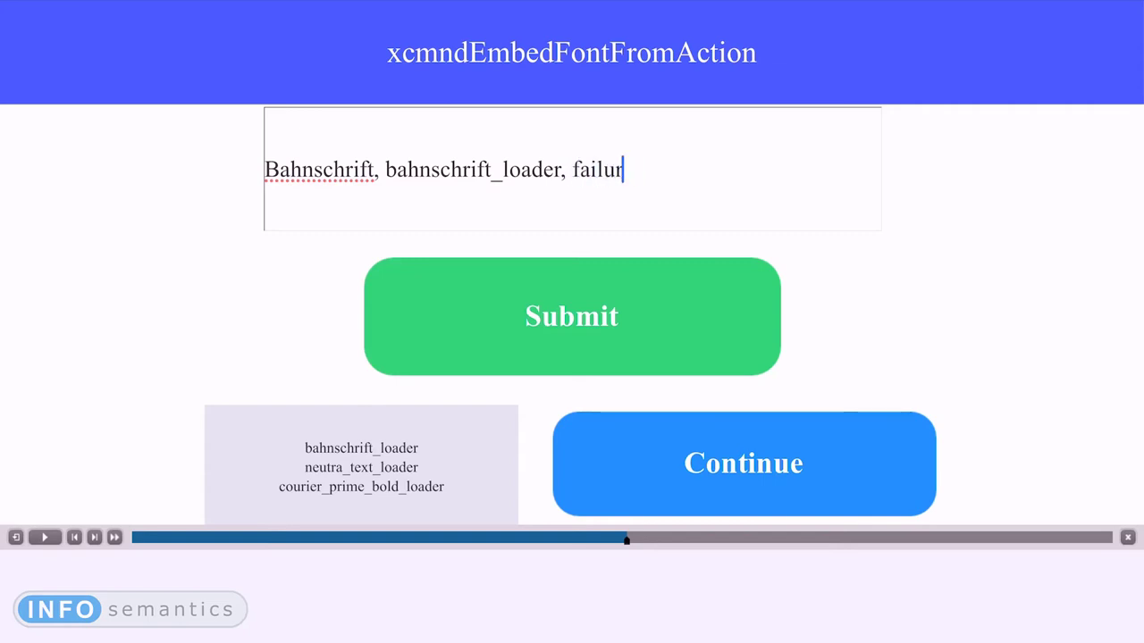
key(BackSpace)
key(BackSpace)
key(BackSpace)
key(BackSpace)
key(BackSpace)
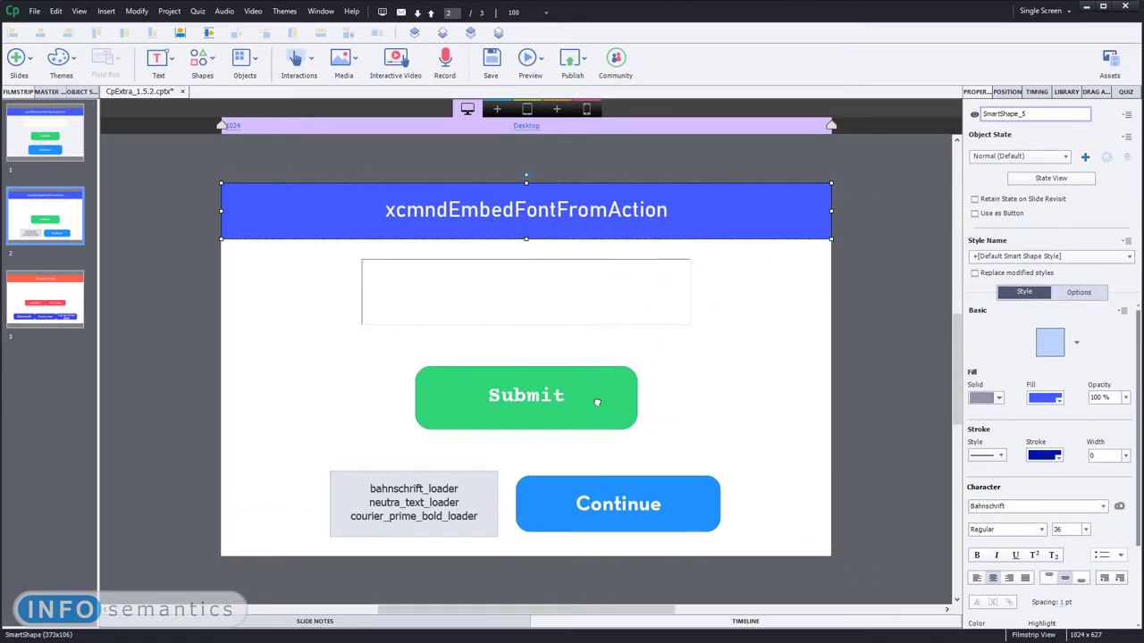
Select the Submit button, then the Continue button to show its Neutra Text Bold font
click(597, 403)
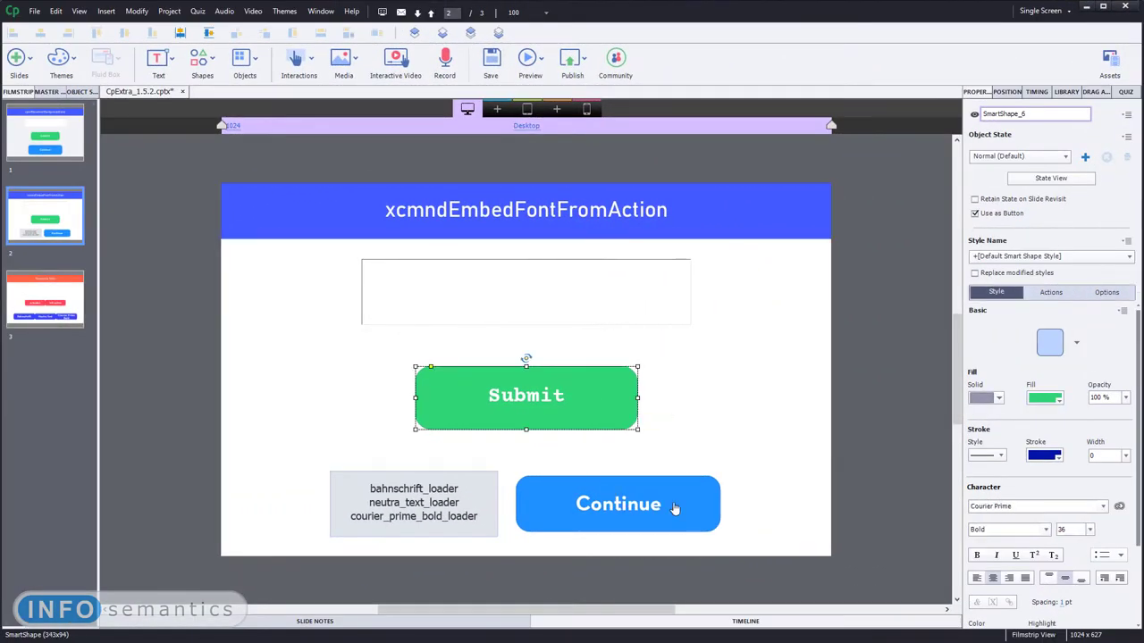
click(671, 503)
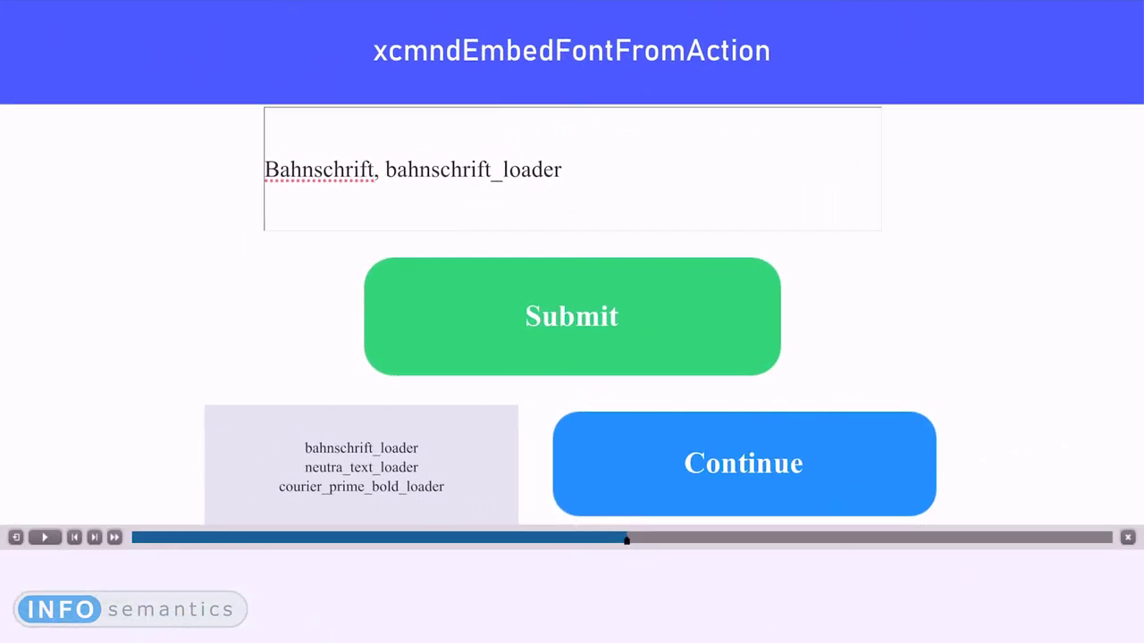
Change the entry to 'Neutra Text' with the loader renamed to neutra_text_loader
click(374, 170)
key(BackSpace)
key(BackSpace)
key(BackSpace)
key(BackSpace)
key(BackSpace)
key(BackSpace)
key(BackSpace)
key(BackSpace)
key(BackSpace)
key(BackSpace)
key(BackSpace)
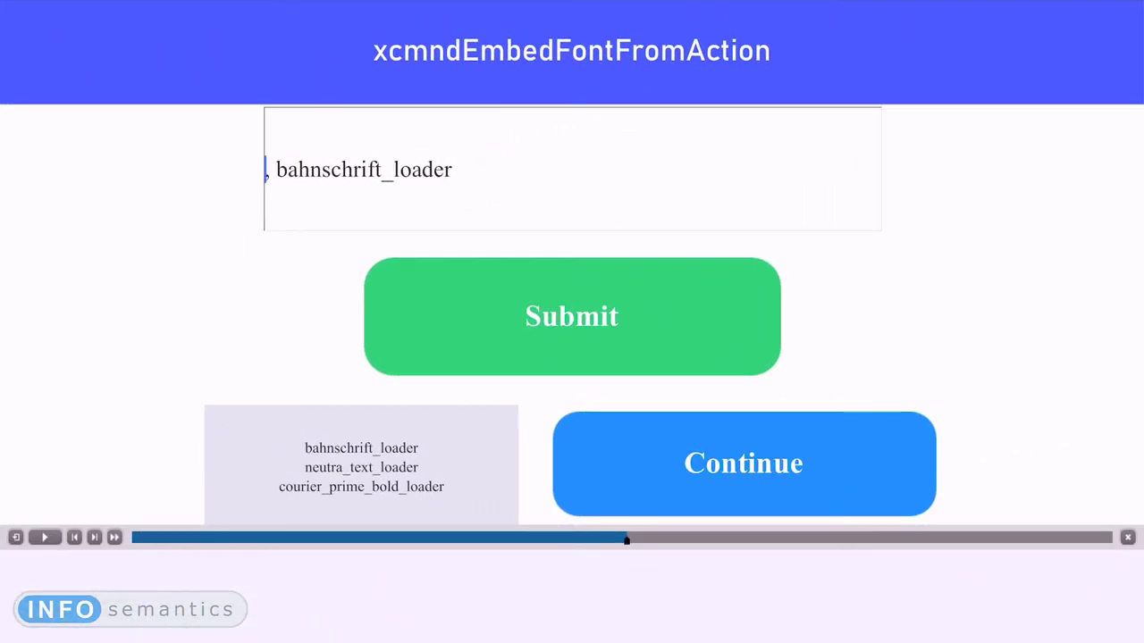
text(N)
text(eutra Te)
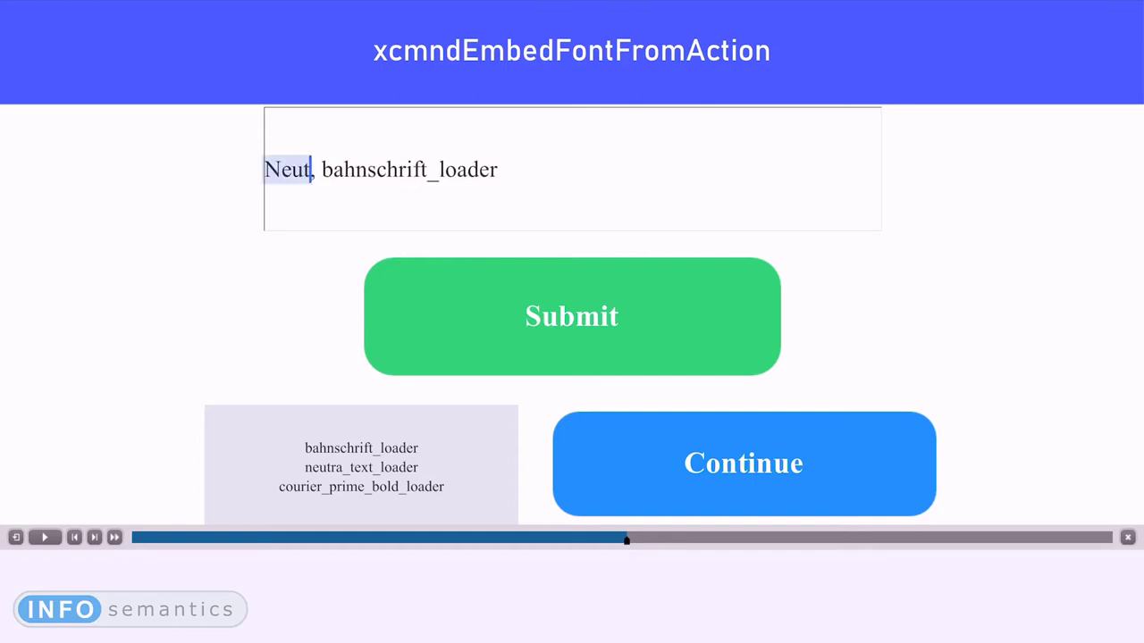
text(xt)
key(Right)
key(Right)
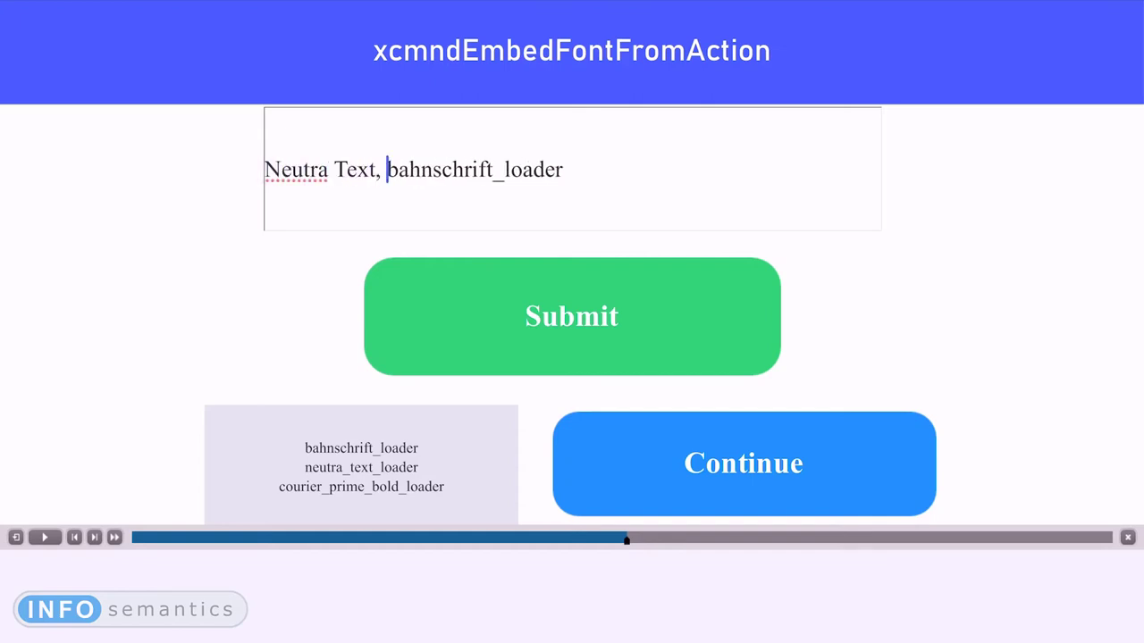
click(386, 170)
drag(386, 170, 492, 169)
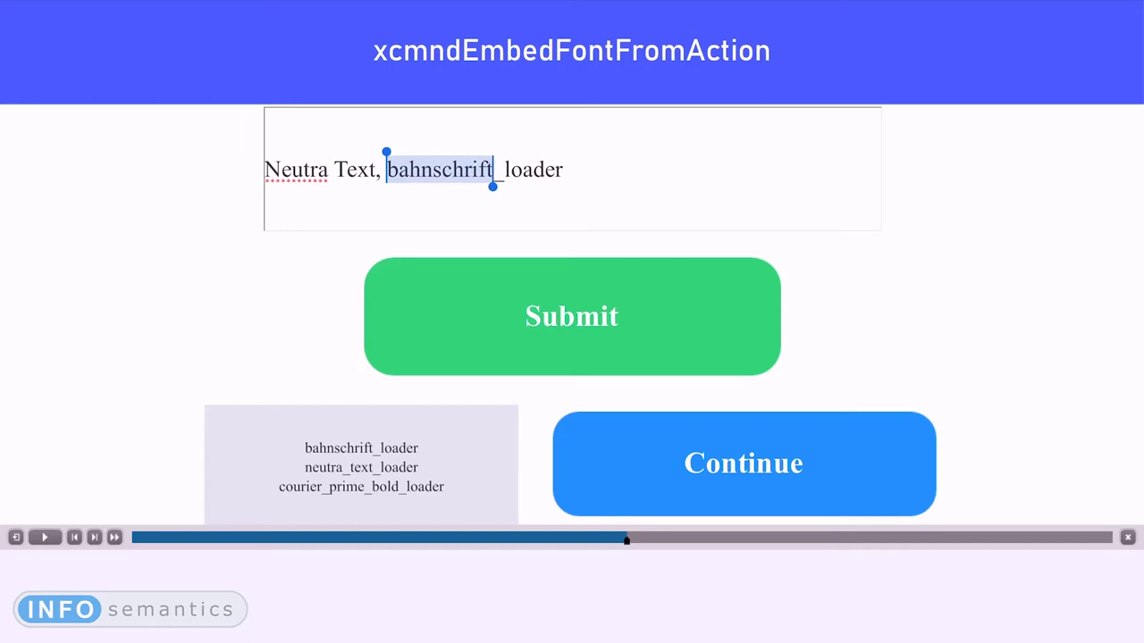
text(neutra_t)
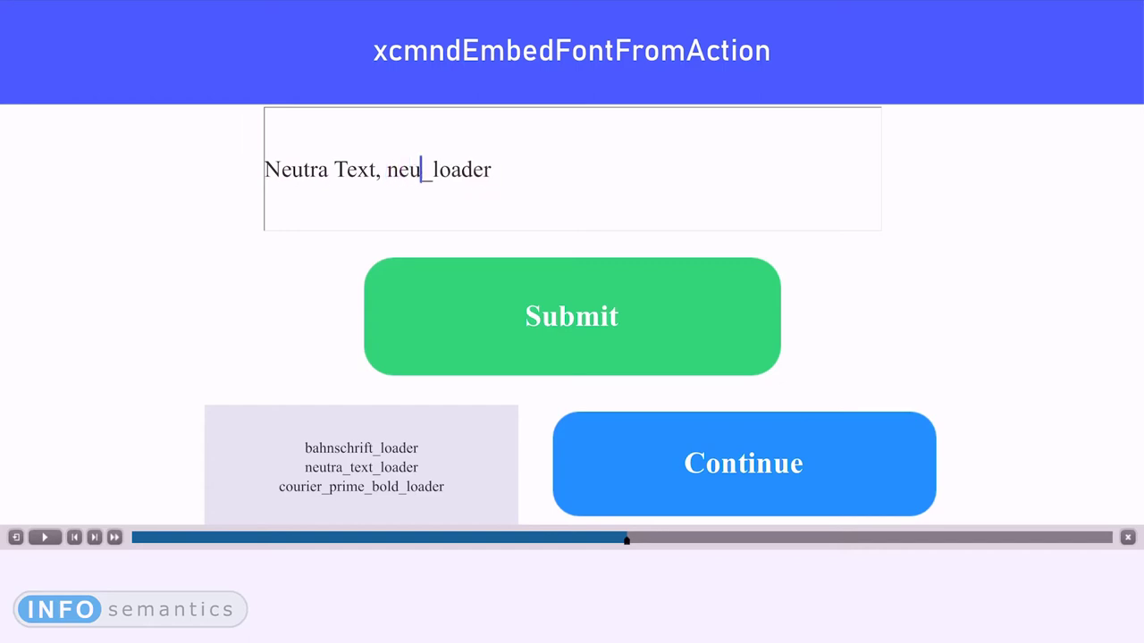
text(ext)
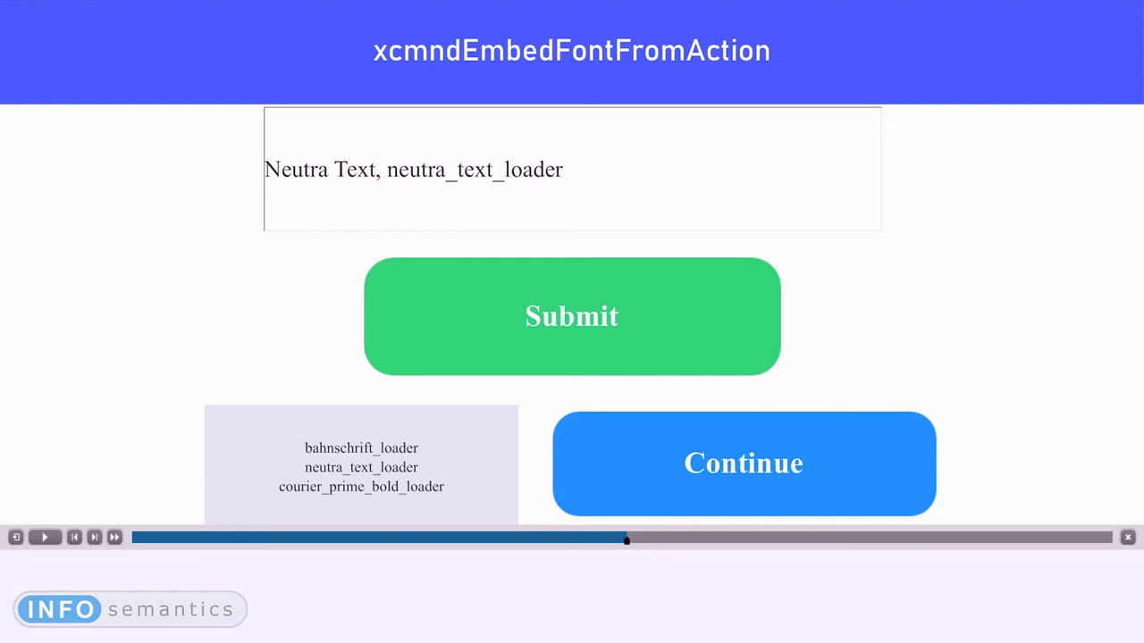
Wrap the Neutra Text font name in square brackets, keeping its inner space
key(Left)
key(Left)
key(Left)
key(Left)
key(Left)
key(Left)
double_click(331, 170)
drag(319, 153, 328, 153)
key(BackSpace)
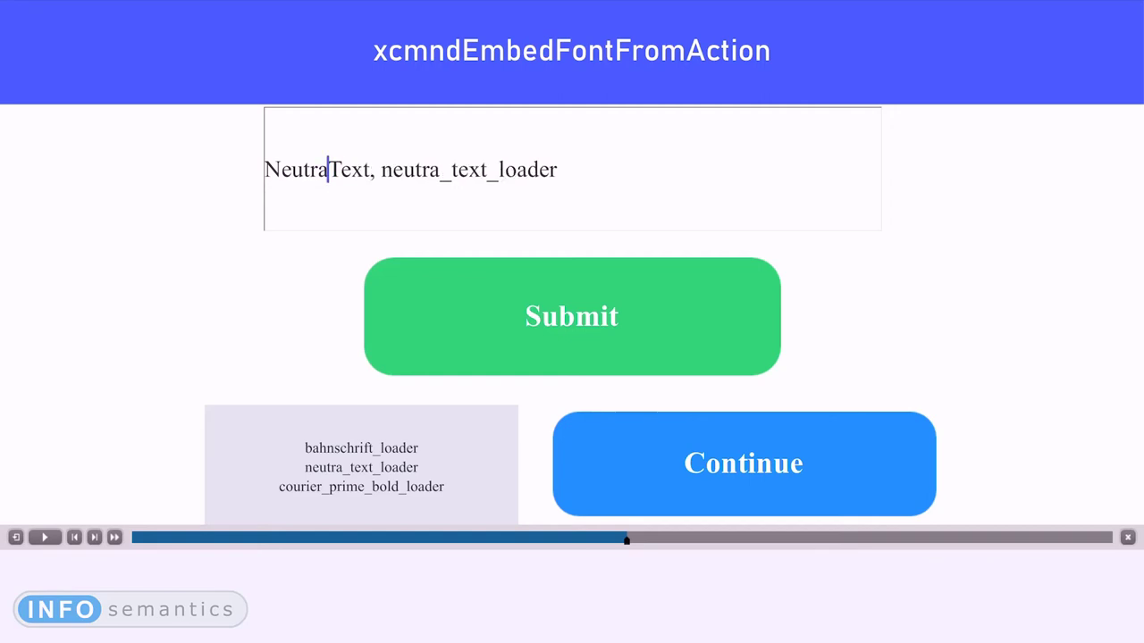
key(Left)
key(Left)
key(Left)
key(Left)
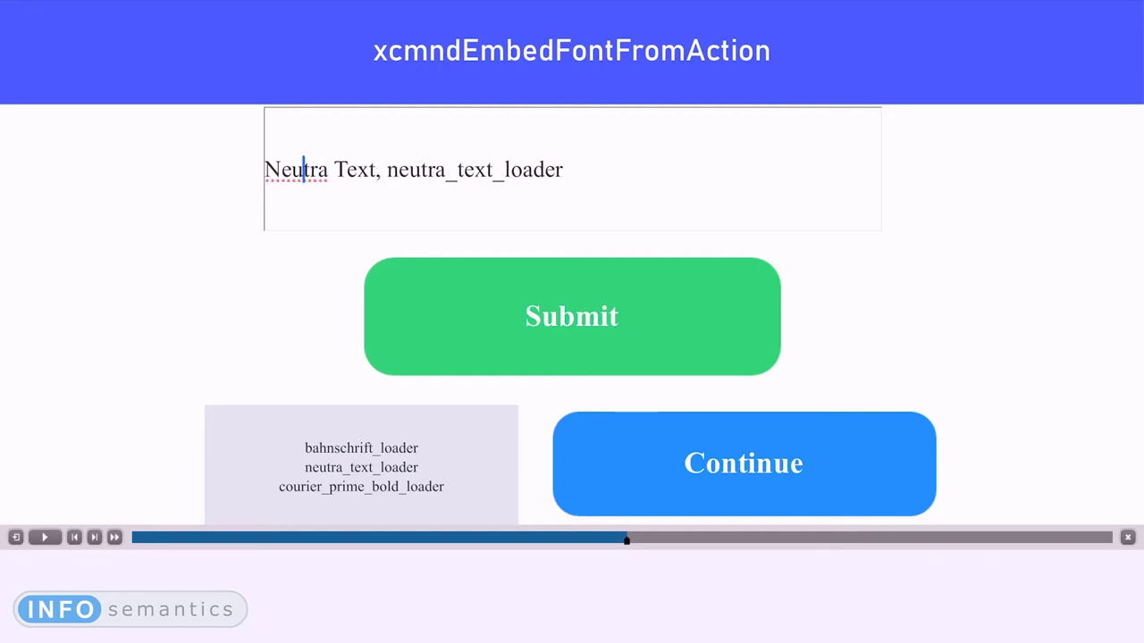
key(Left)
key(Left)
key(Left)
text([)
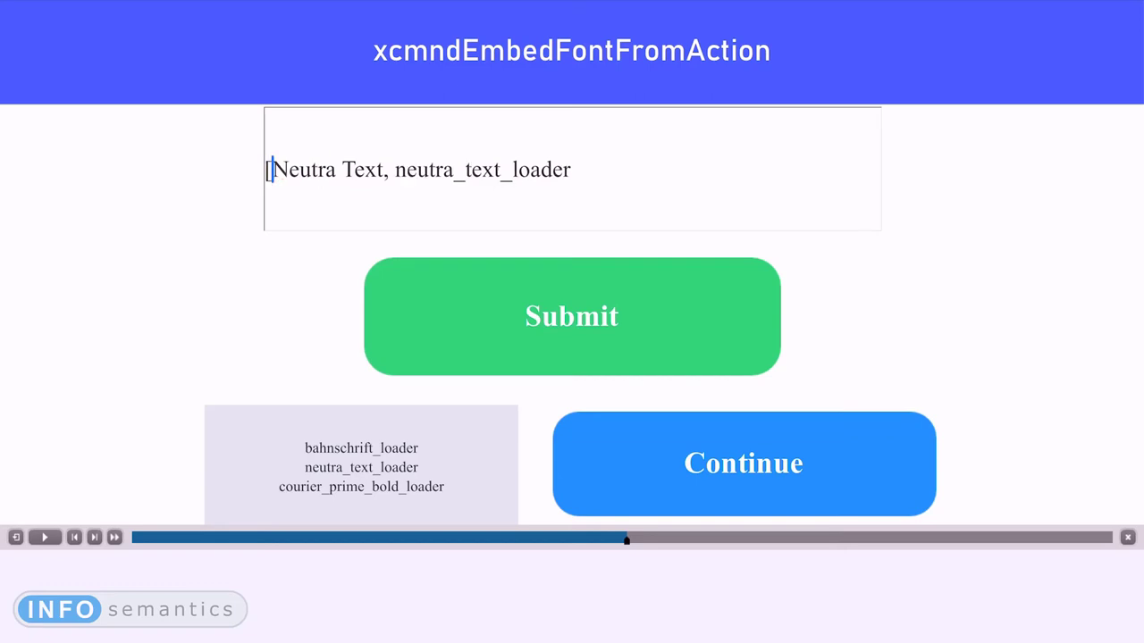
key(Right)
key(Right)
key(Right)
key(Right)
key(Right)
key(Right)
key(Right)
key(Right)
key(Right)
key(Right)
key(Right)
text(])
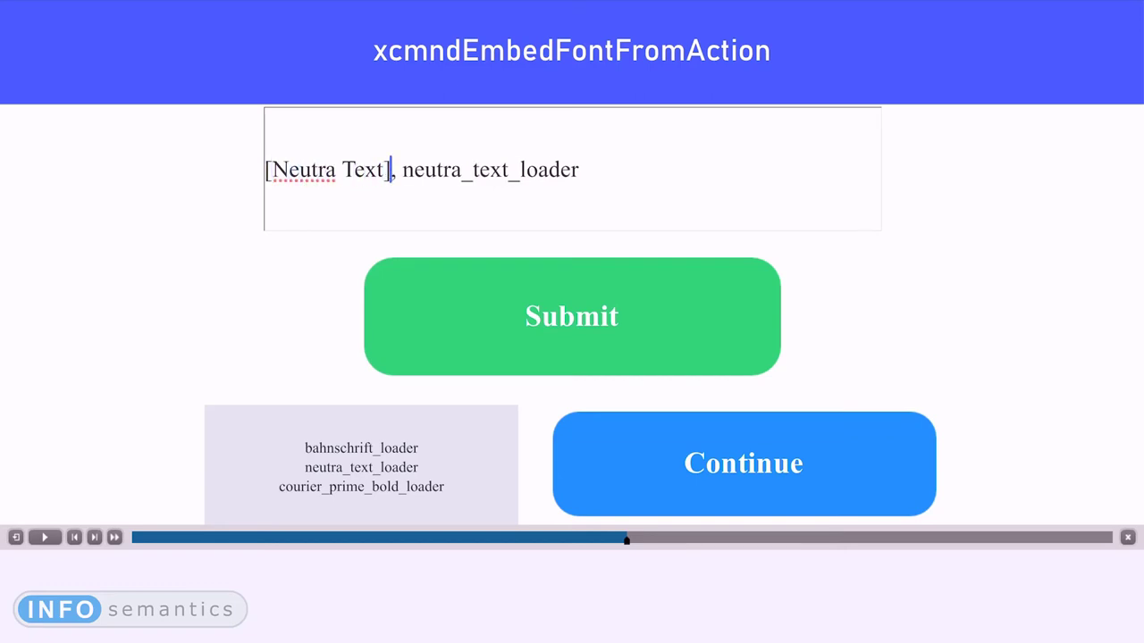
key(Left)
key(Left)
key(Left)
key(Left)
key(Left)
key(Left)
key(Left)
key(Left)
key(Left)
key(Left)
key(Left)
key(Left)
key(Left)
key(shift+Right)
key(shift+Right)
key(shift+Right)
key(shift+Right)
key(shift+Right)
key(shift+Right)
key(shift+Right)
key(shift+Right)
key(shift+Right)
key(shift+Right)
key(shift+Right)
key(shift+Right)
key(shift+Right)
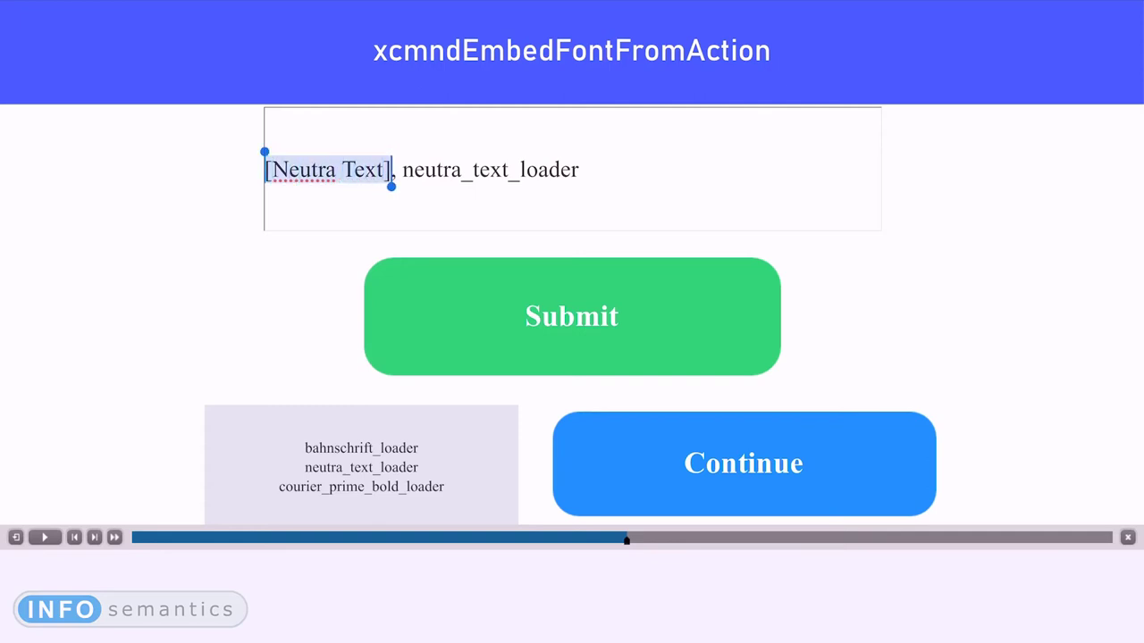
key(Right)
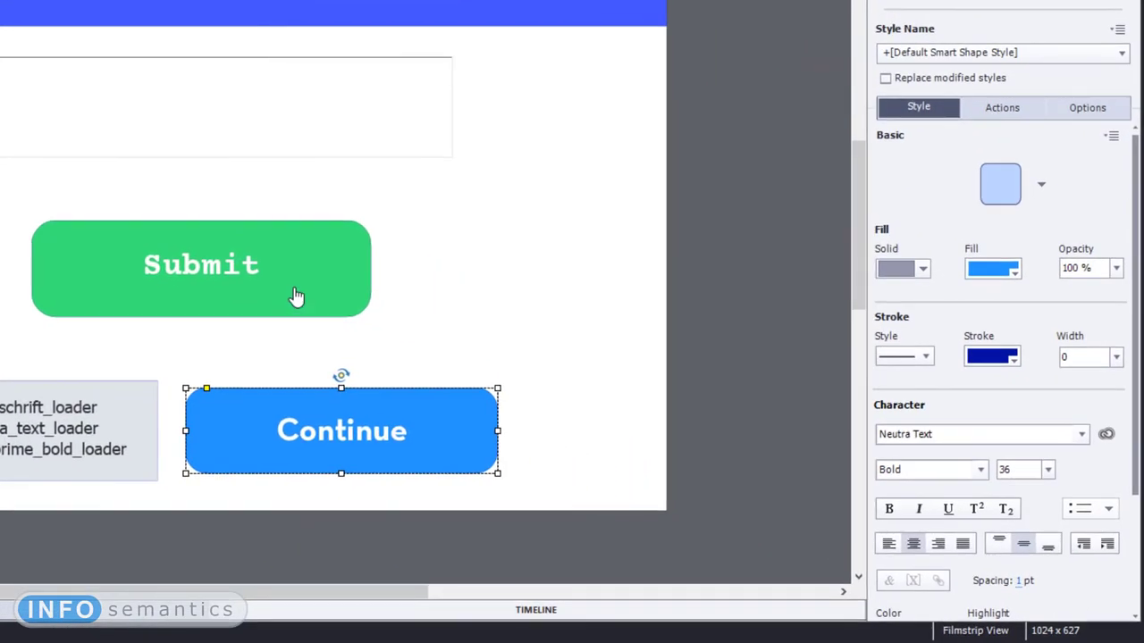
Select the Submit button and keep its Courier Prime font style at Bold
click(574, 405)
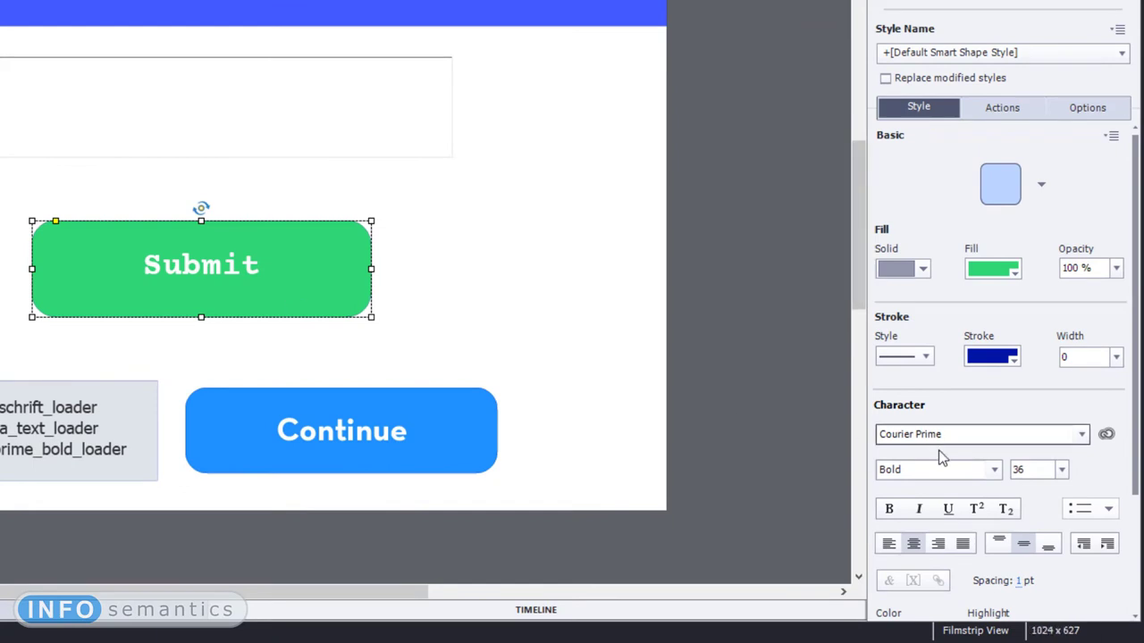
click(993, 471)
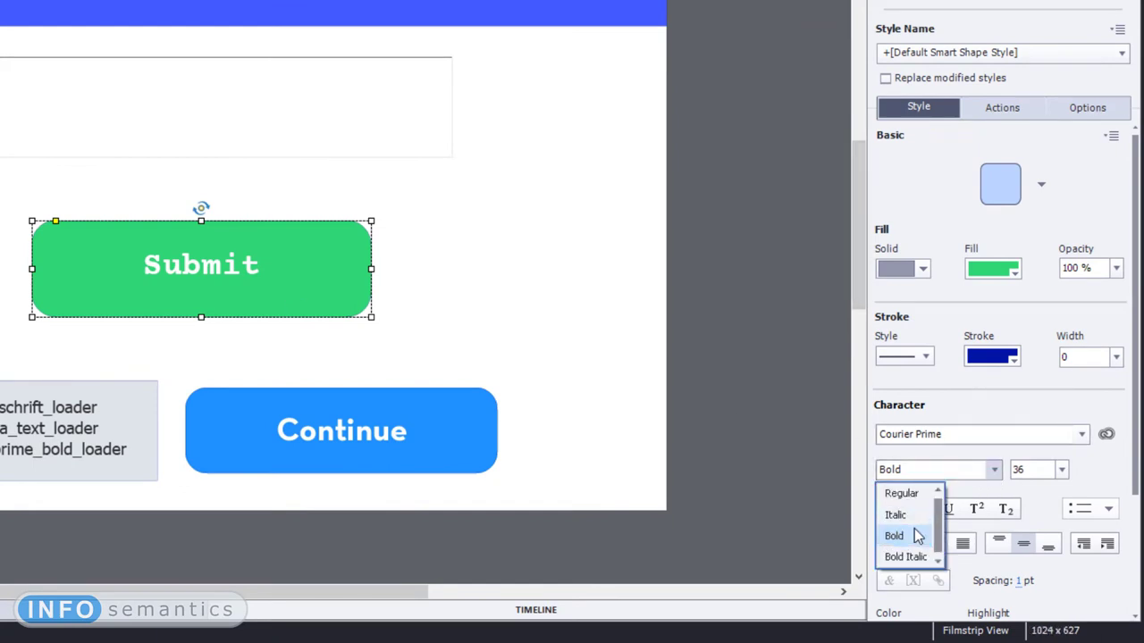
click(986, 427)
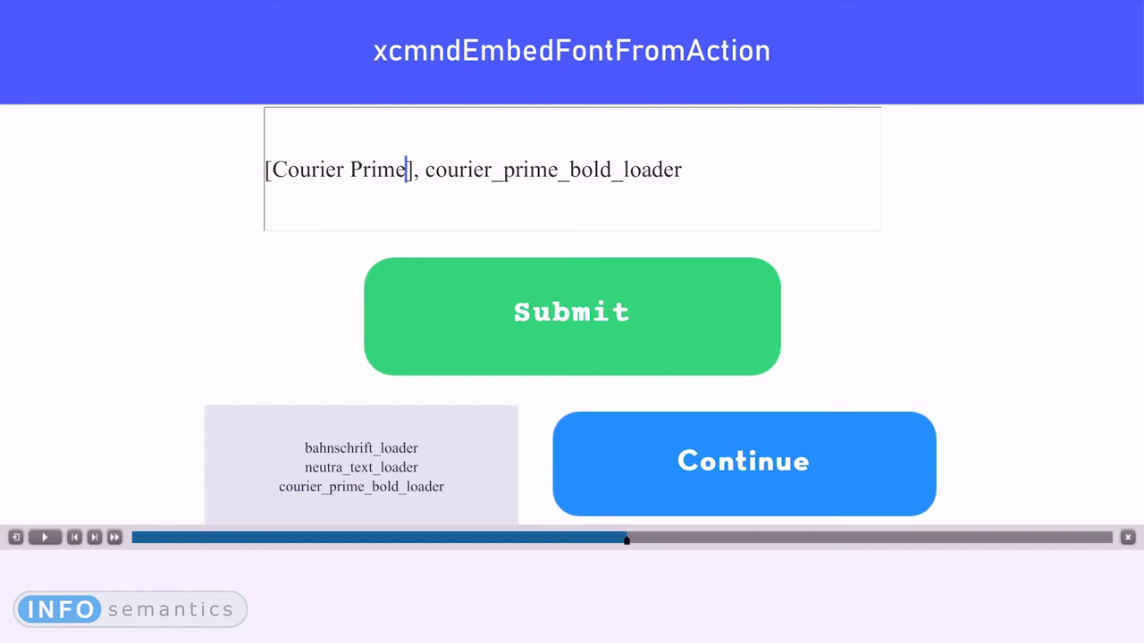
text(Bol)
key(BackSpace)
key(BackSpace)
key(BackSpace)
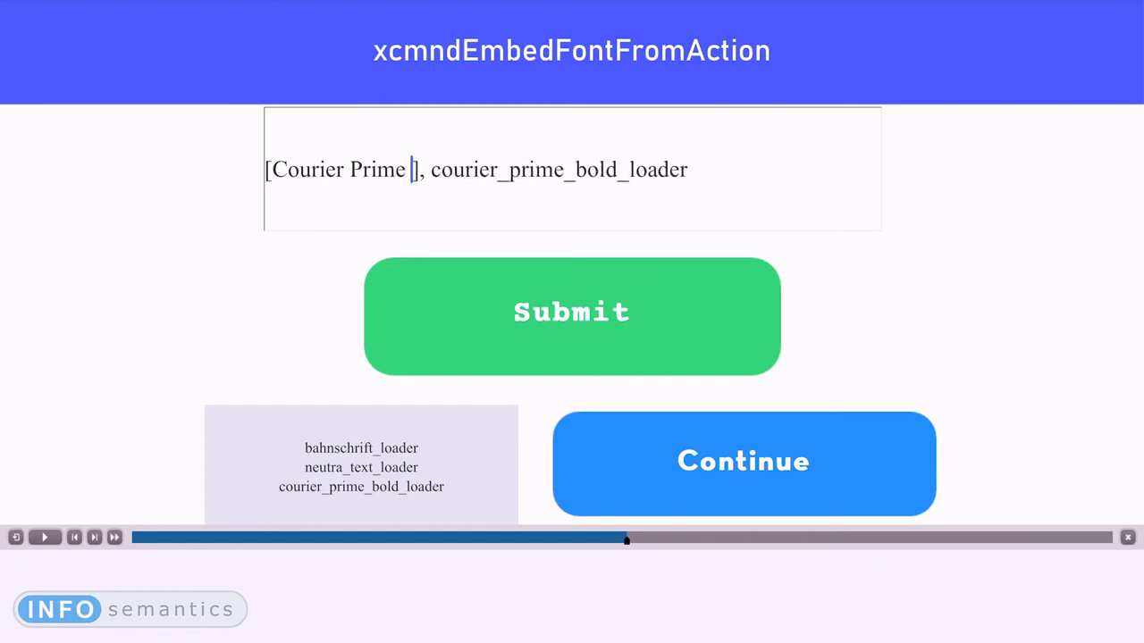
text(Italic)
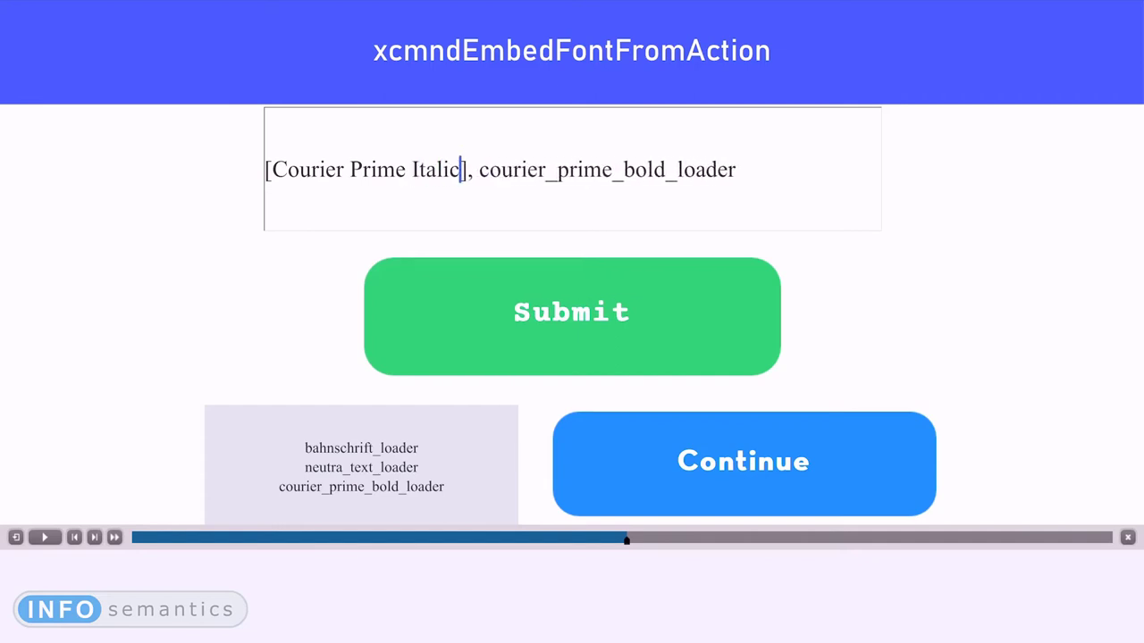
text(s)
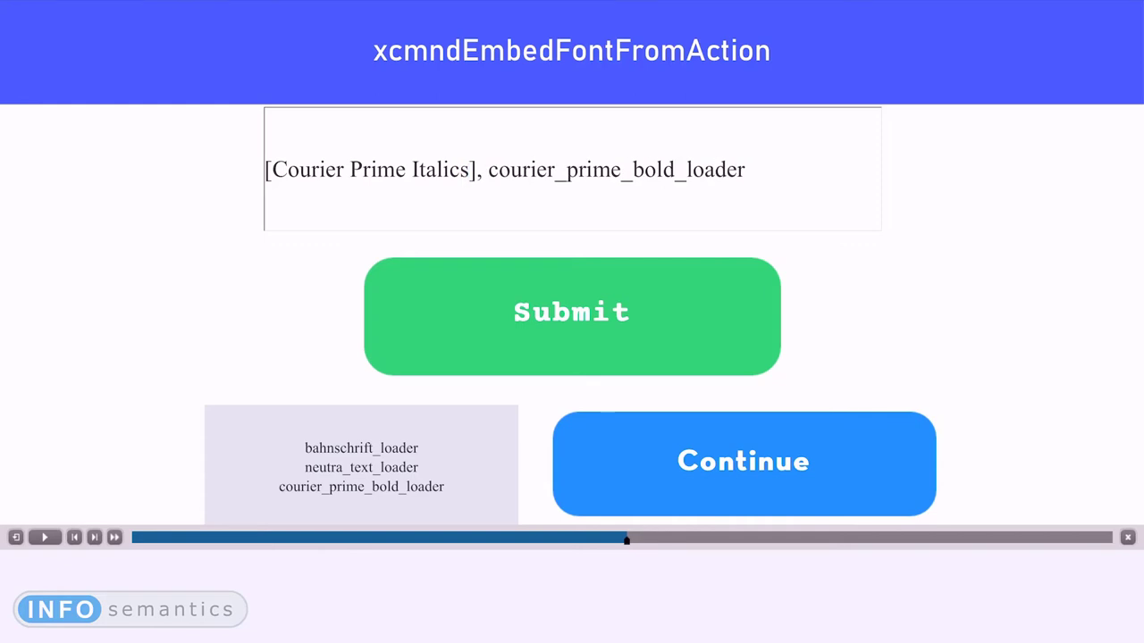
key(BackSpace)
key(BackSpace)
key(BackSpace)
key(BackSpace)
key(BackSpace)
key(BackSpace)
key(BackSpace)
key(BackSpace)
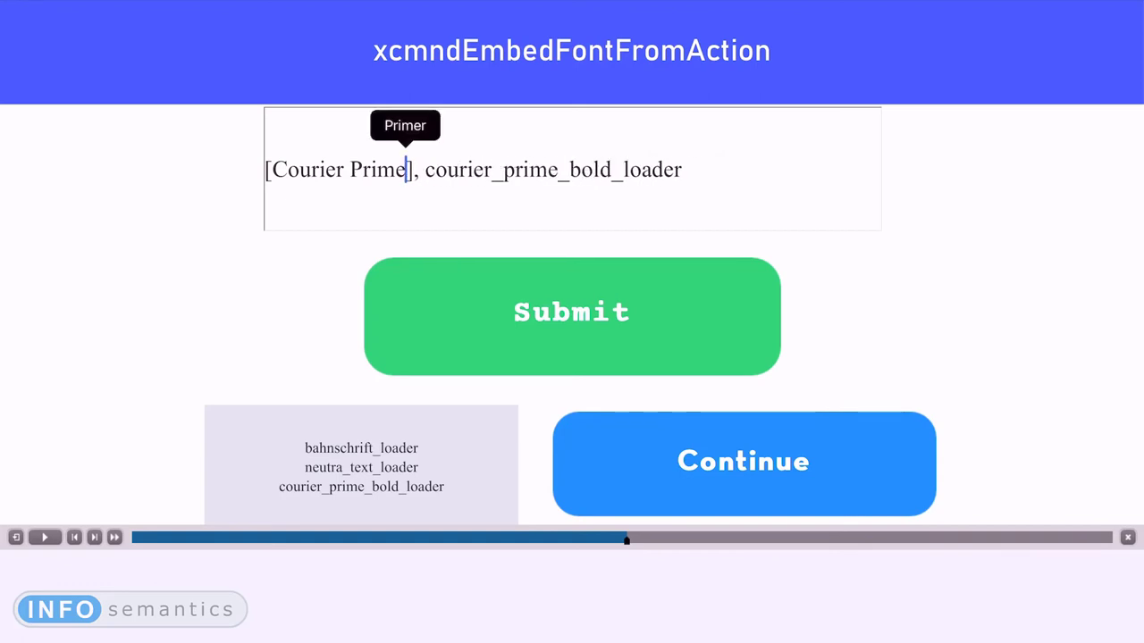
drag(407, 170, 271, 170)
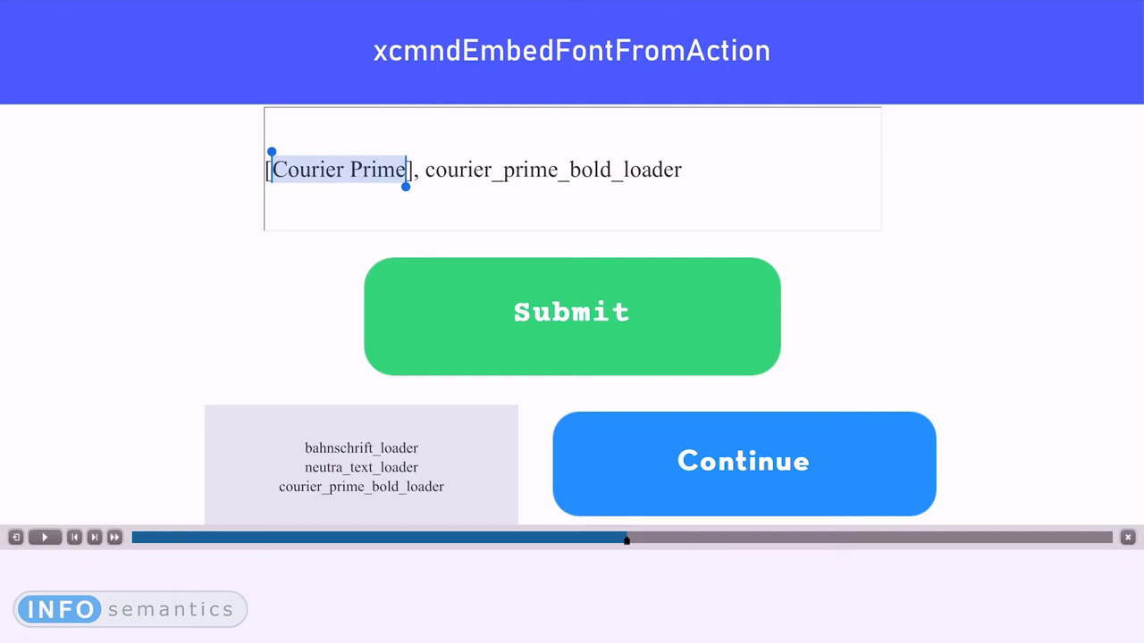
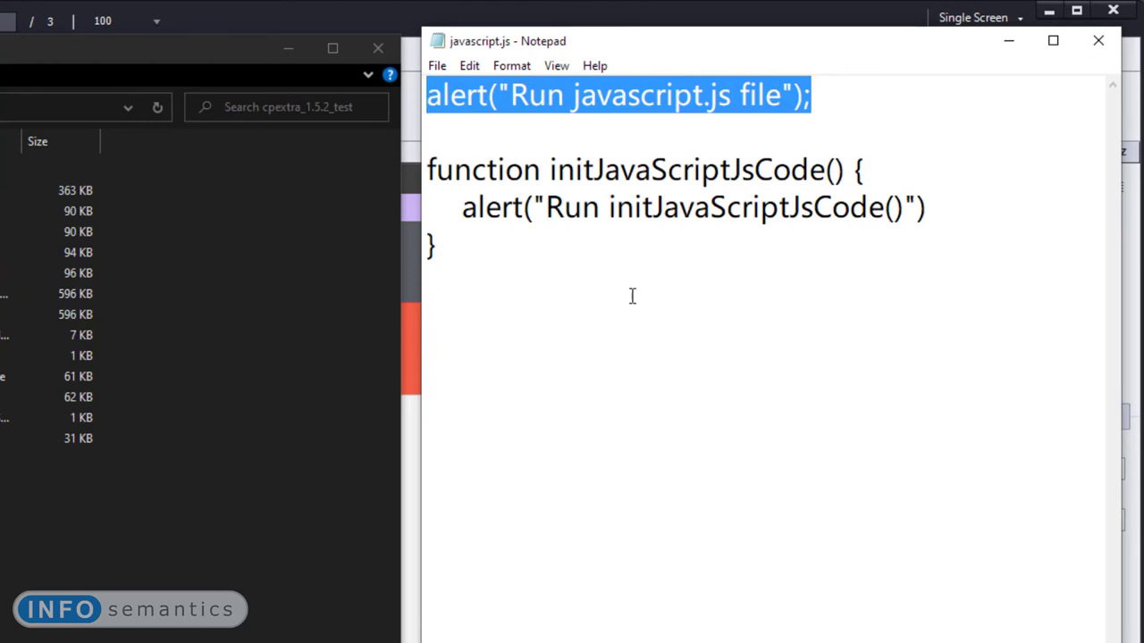
Highlight the javascript.js name in the first alert, then the whole initJavaScriptJsCode function
click(713, 96)
drag(734, 96, 561, 100)
click(664, 302)
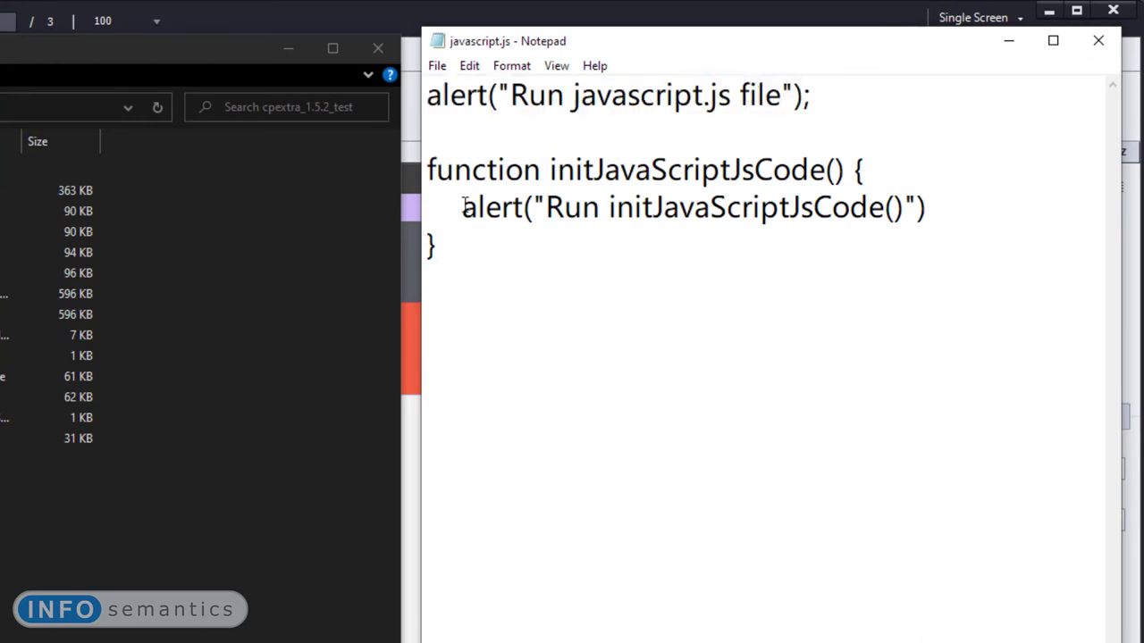
drag(425, 170, 491, 303)
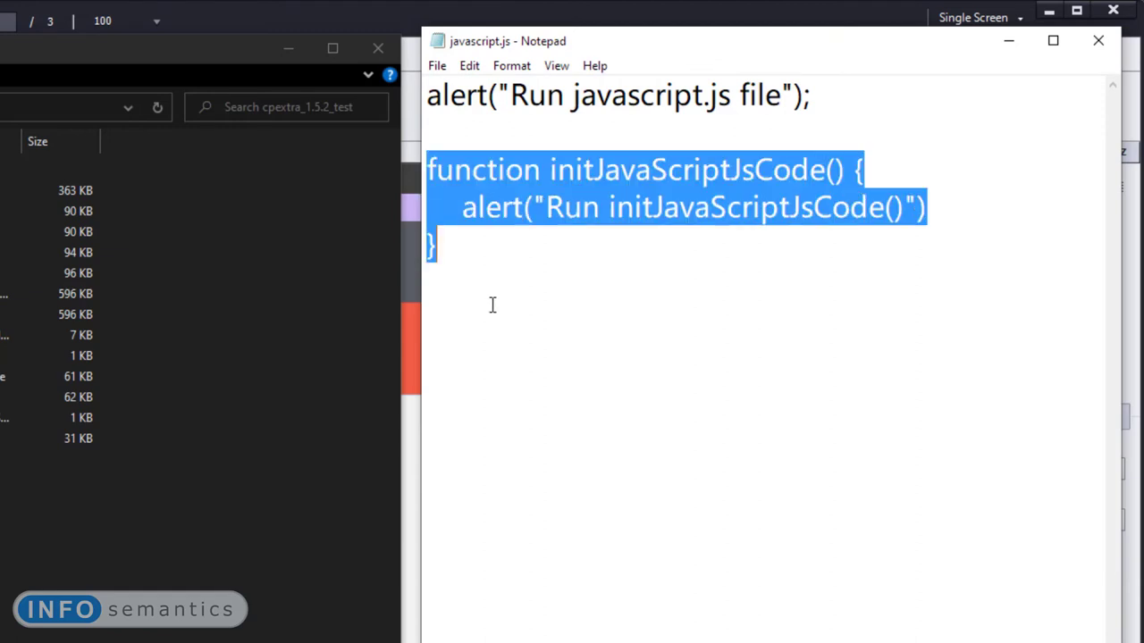
click(559, 280)
Copy the function name initJavaScriptJsCode to the clipboard
click(551, 170)
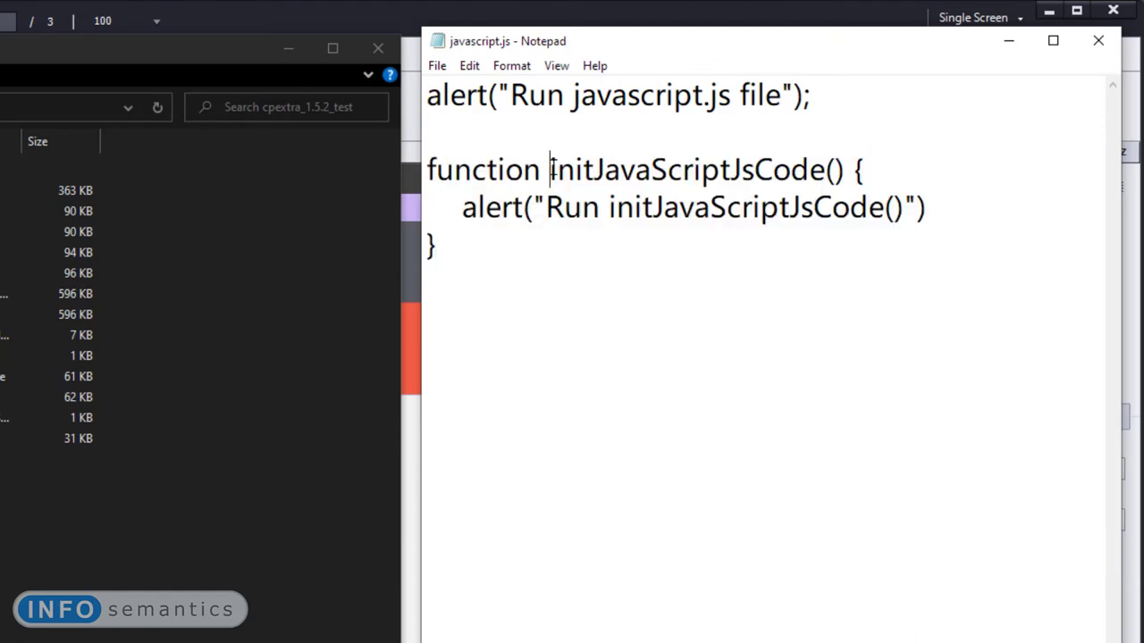
drag(552, 170, 826, 170)
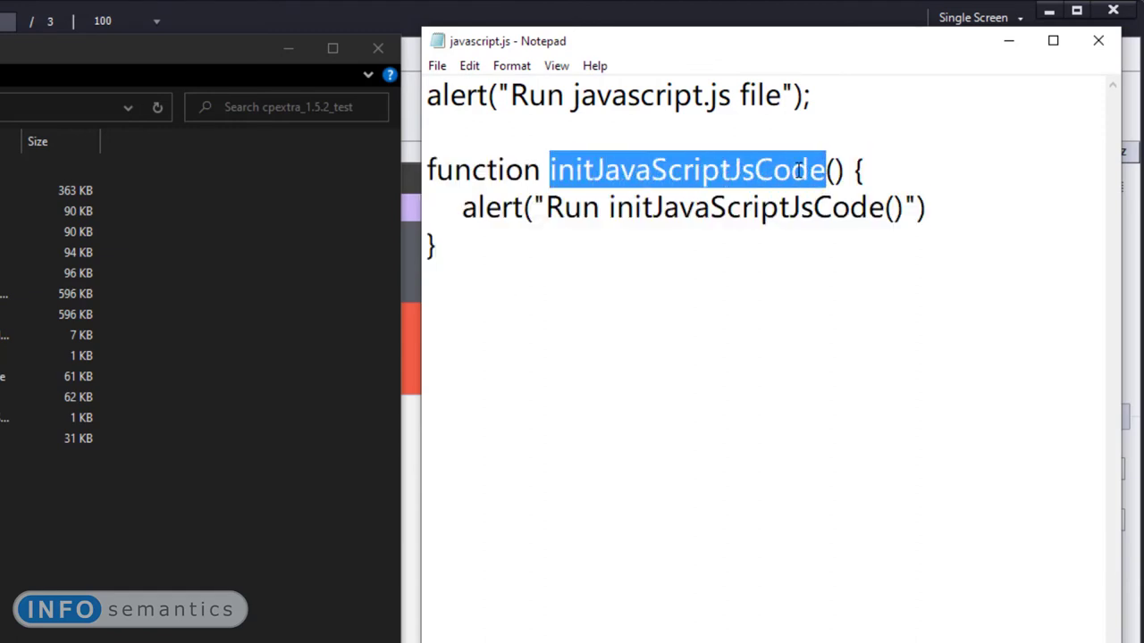
right_click(798, 168)
click(865, 233)
Highlight the function's alert line and its initJavaScriptJsCode name without editing the script
click(734, 292)
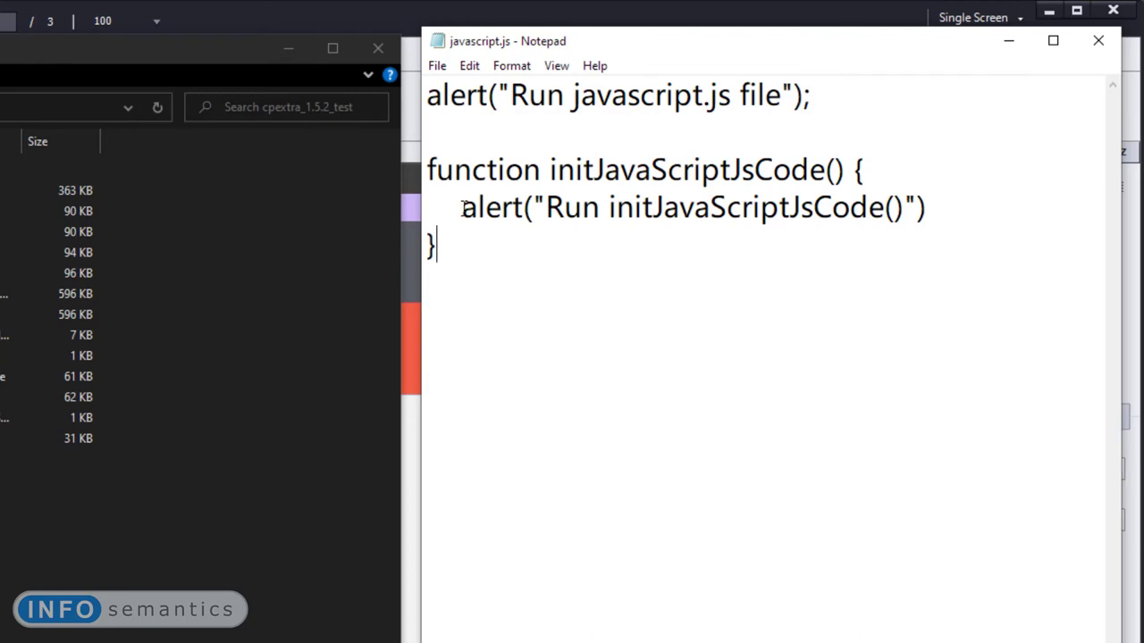
drag(461, 207, 934, 211)
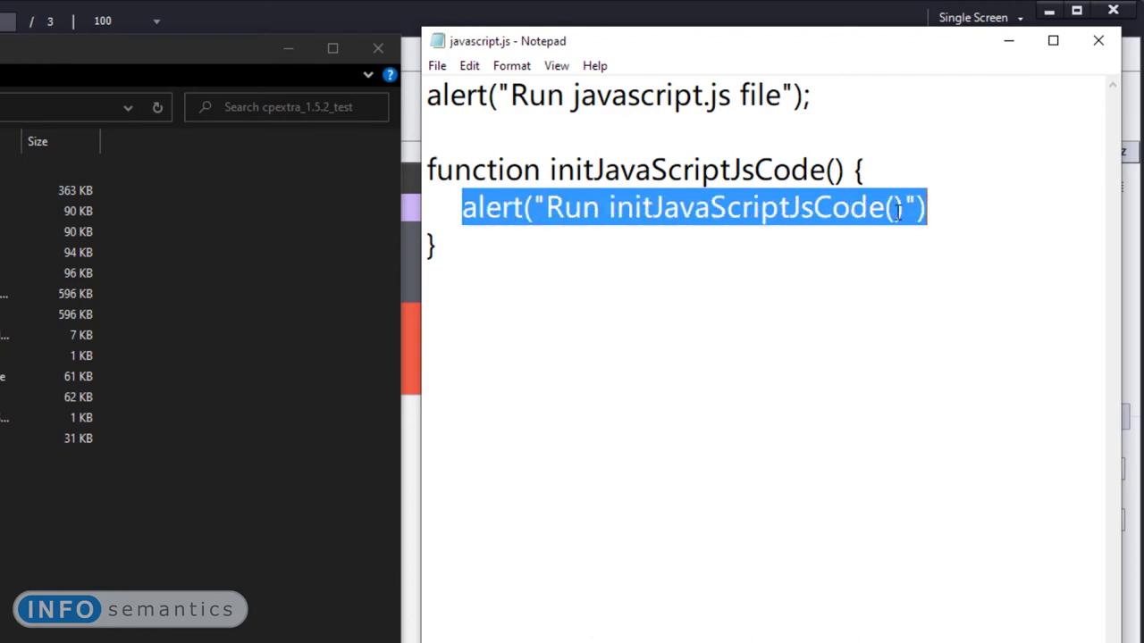
double_click(607, 169)
click(580, 277)
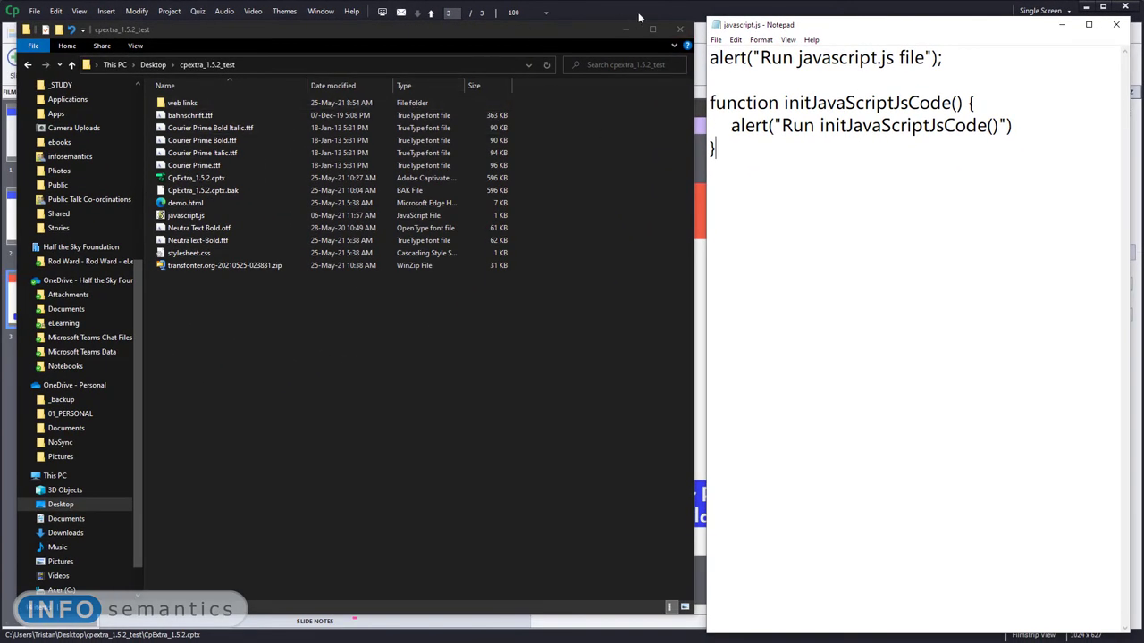
Back in Captivate, show that the js_loader button's action opens javascript.js
click(638, 12)
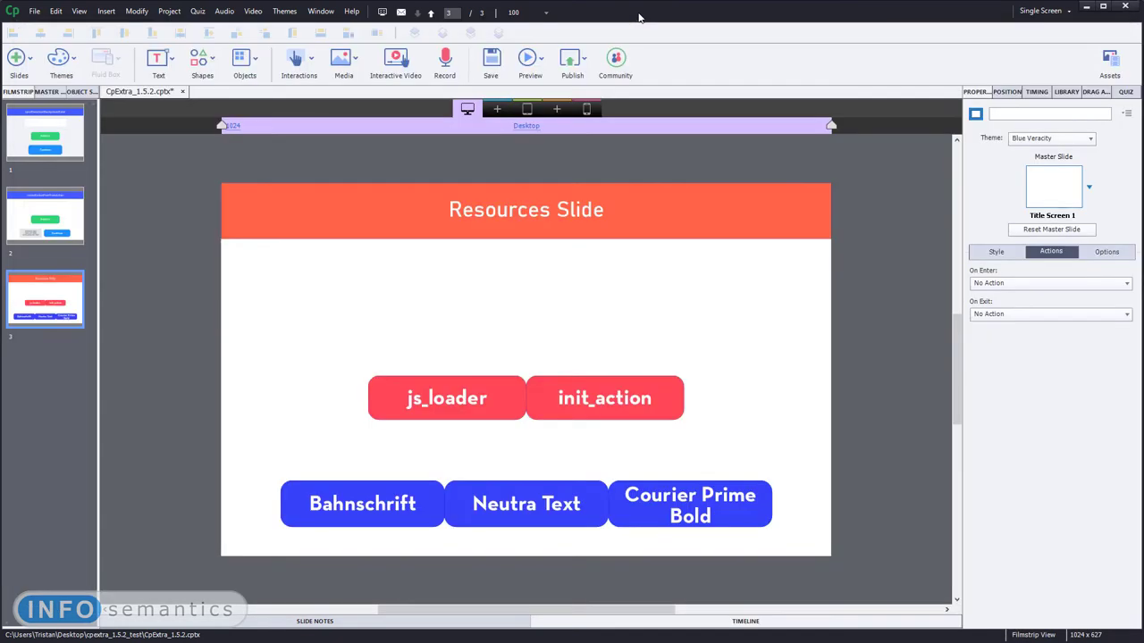
click(491, 411)
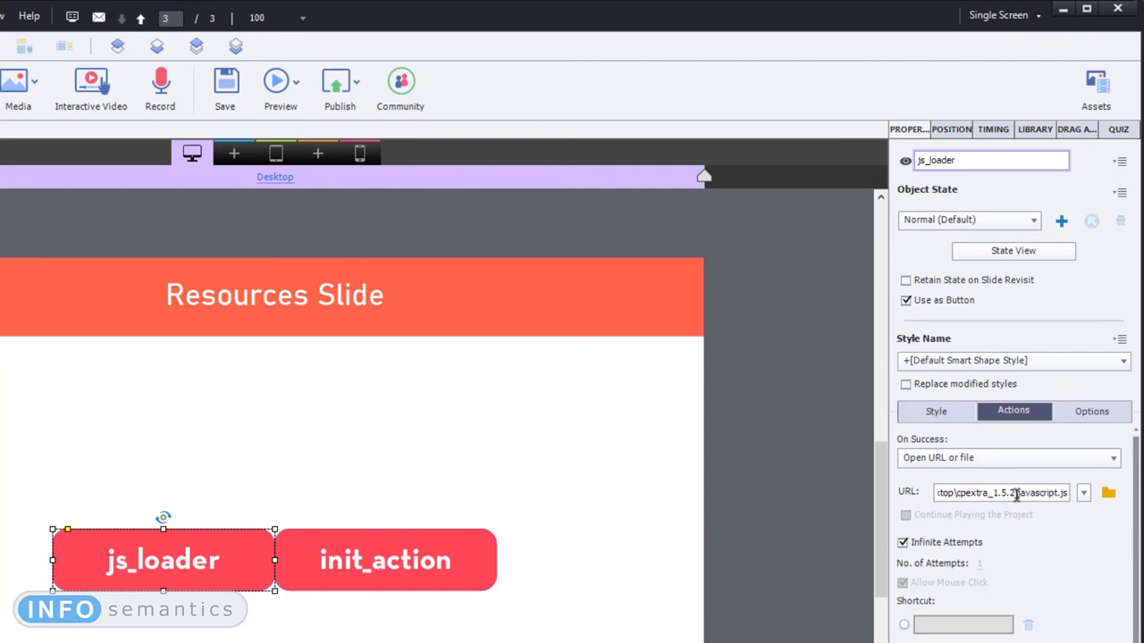
drag(1018, 493, 1121, 506)
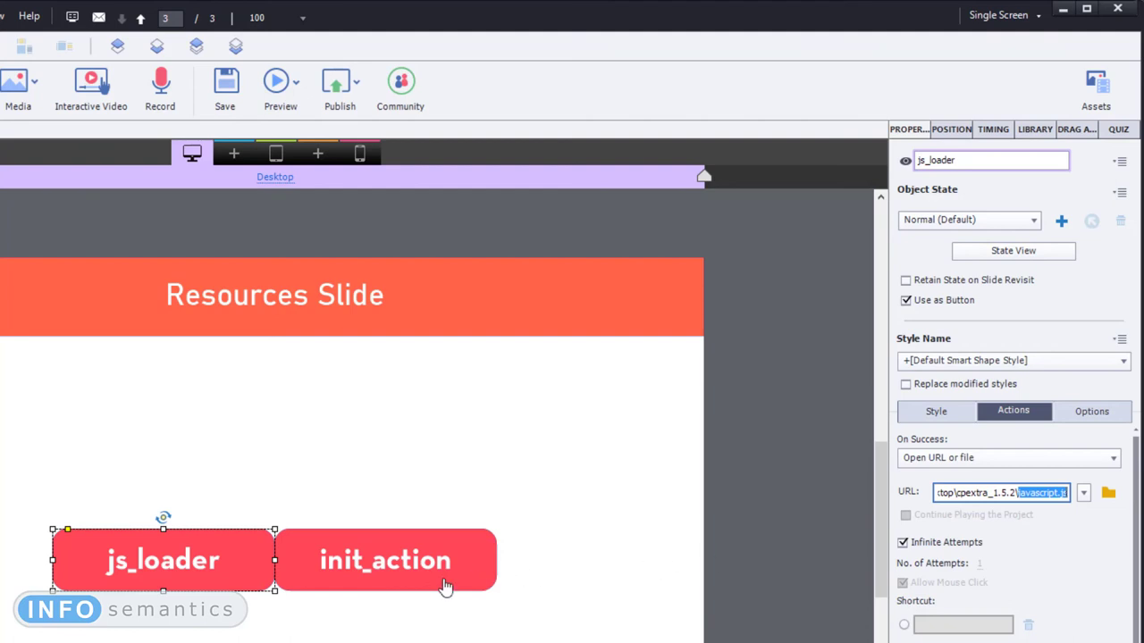
click(123, 15)
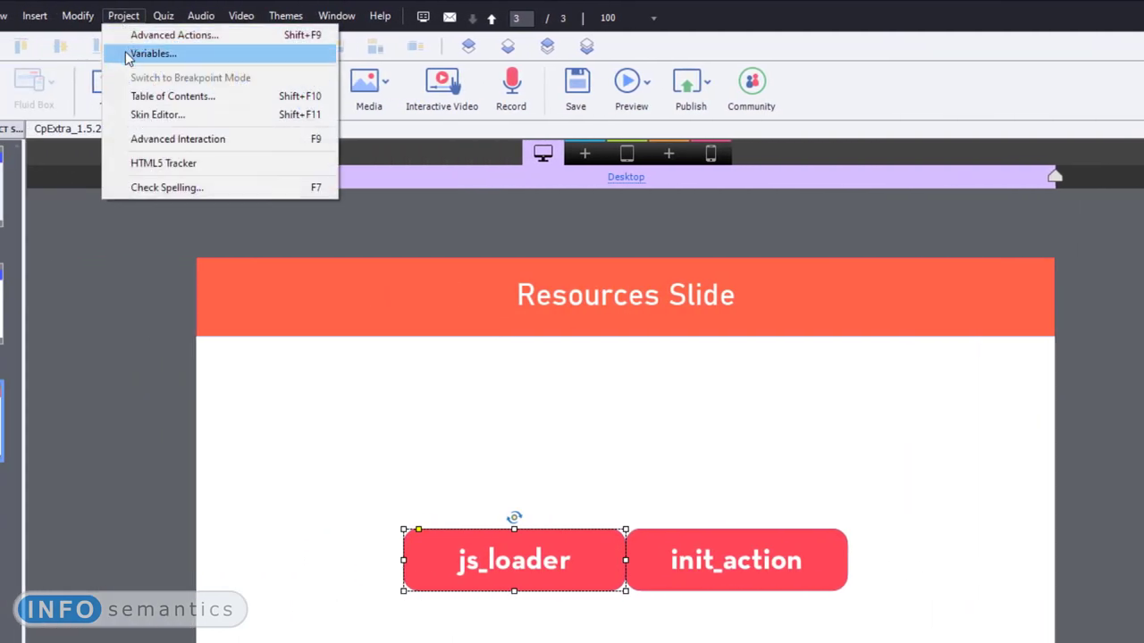
Confirm in Project Variables that xprefInitAction holds init_action, then select the init_action button
click(130, 54)
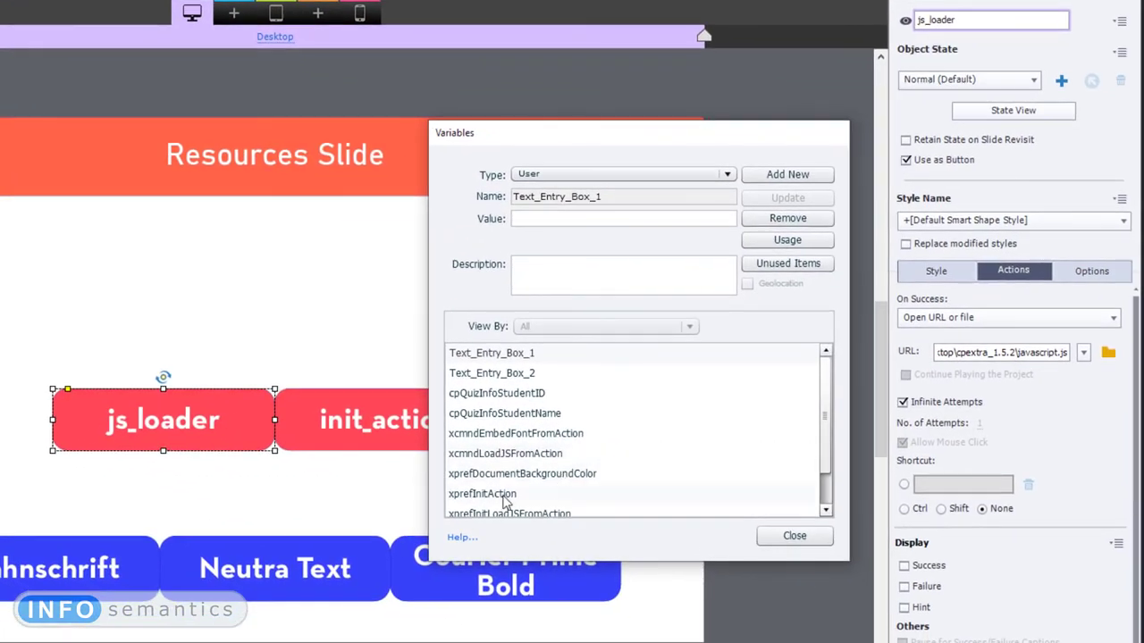
click(769, 610)
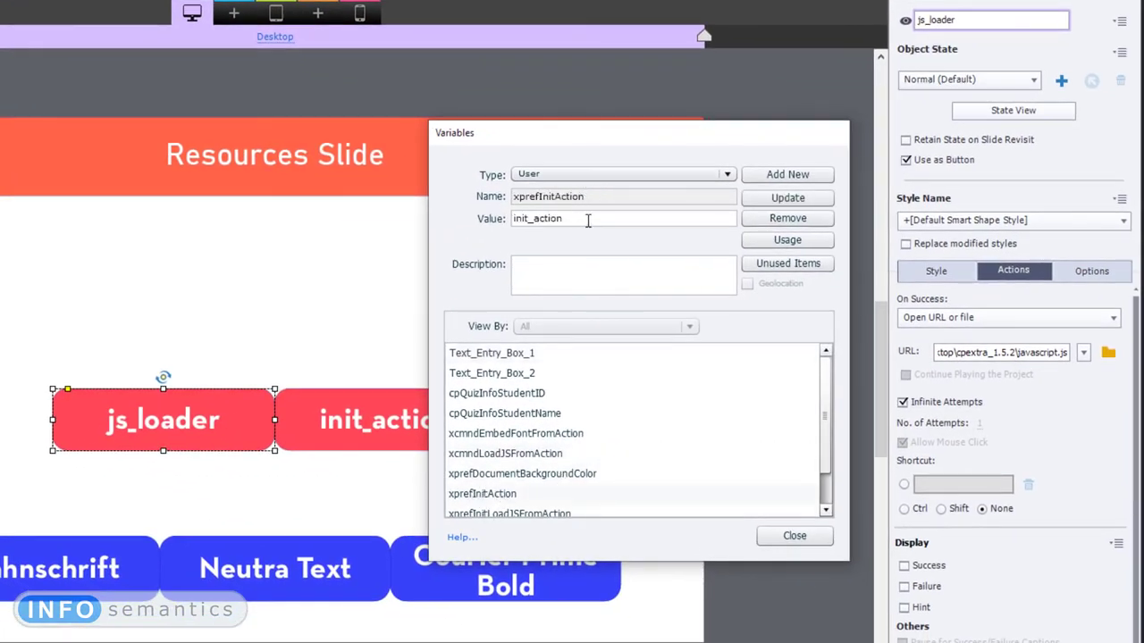
drag(587, 220, 417, 227)
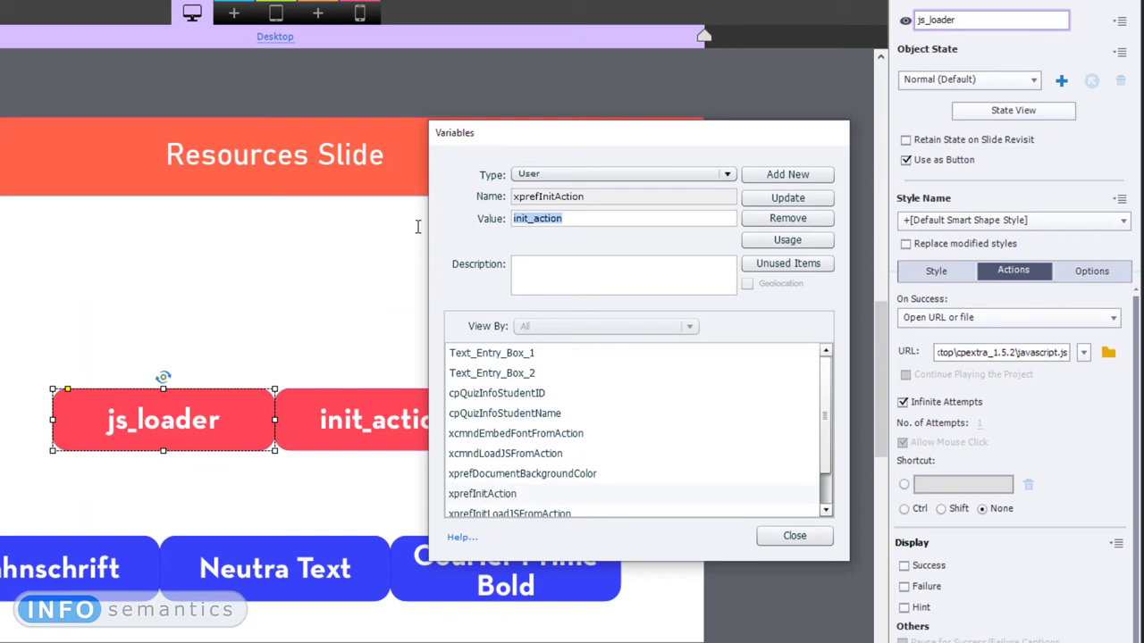
click(794, 538)
click(396, 420)
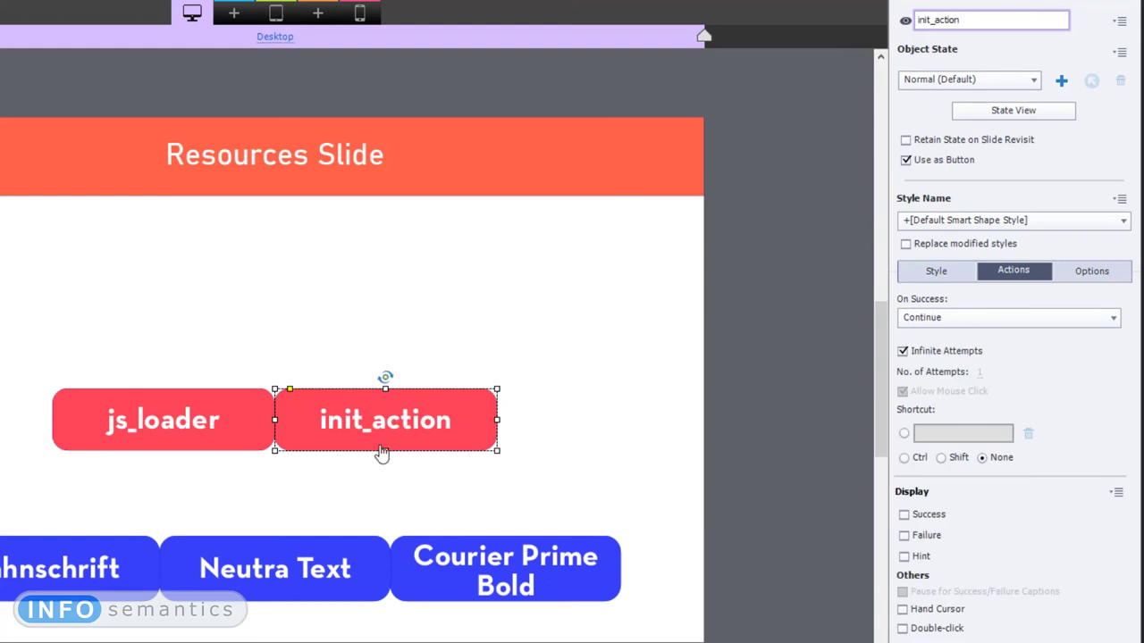
Make the init_action button's On Success assign js_loader to xcmndLoadJSFromAction
drag(976, 19, 856, 11)
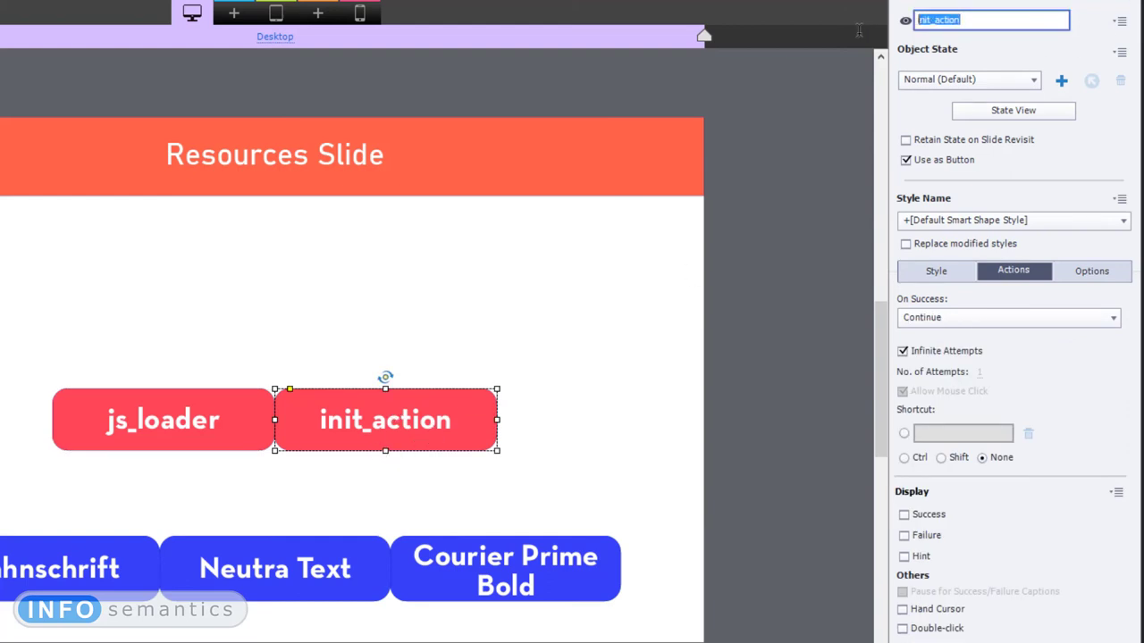
click(994, 320)
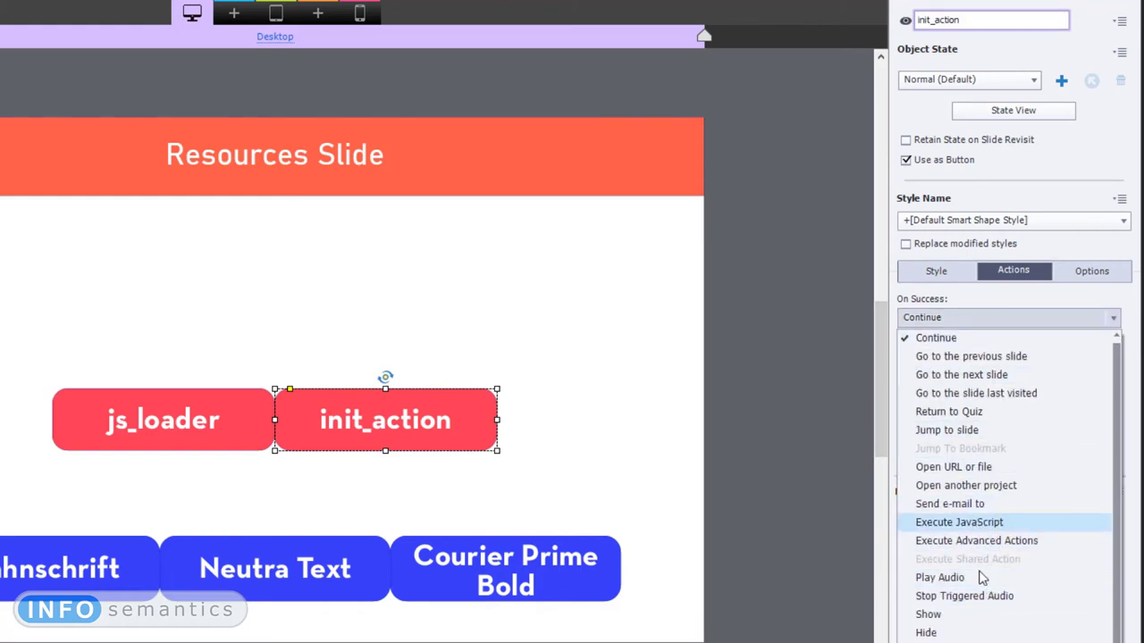
click(929, 633)
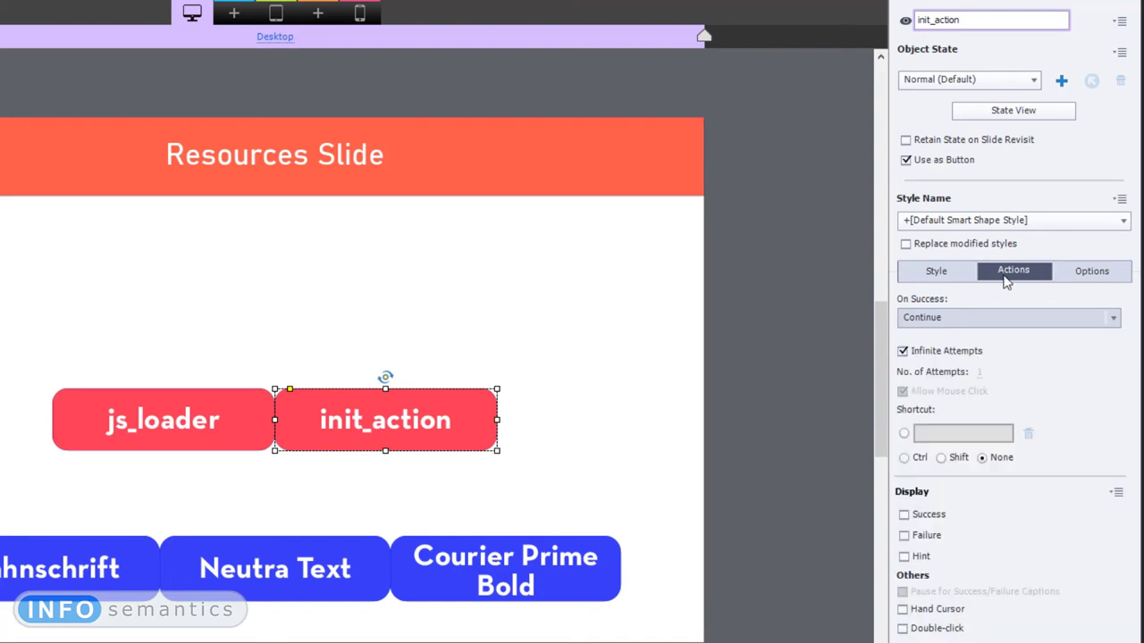
click(993, 353)
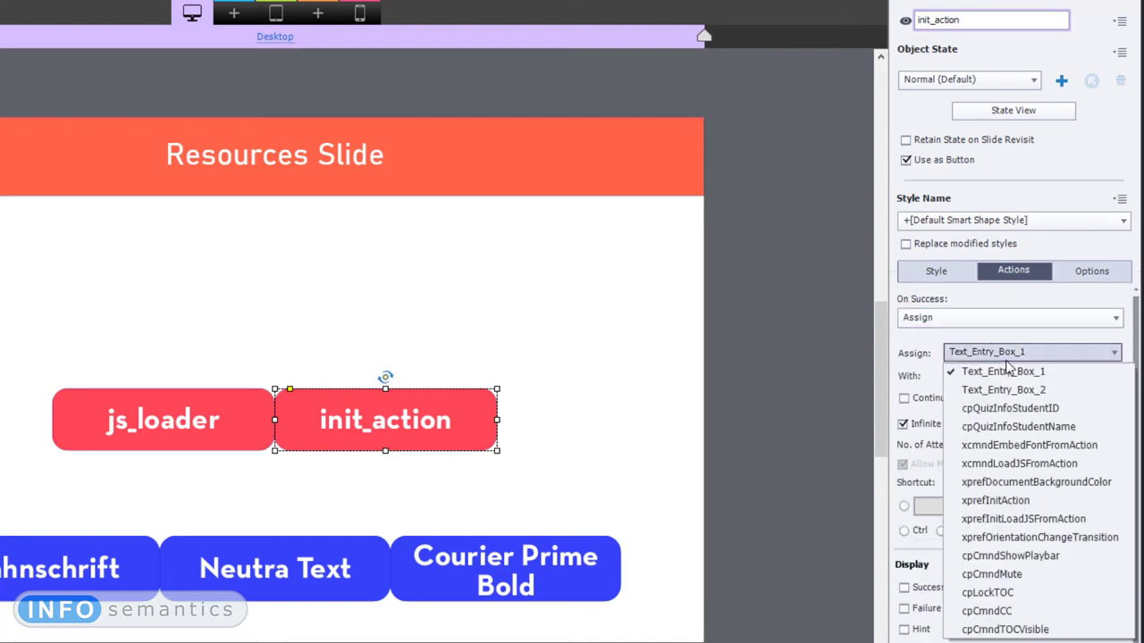
click(1063, 464)
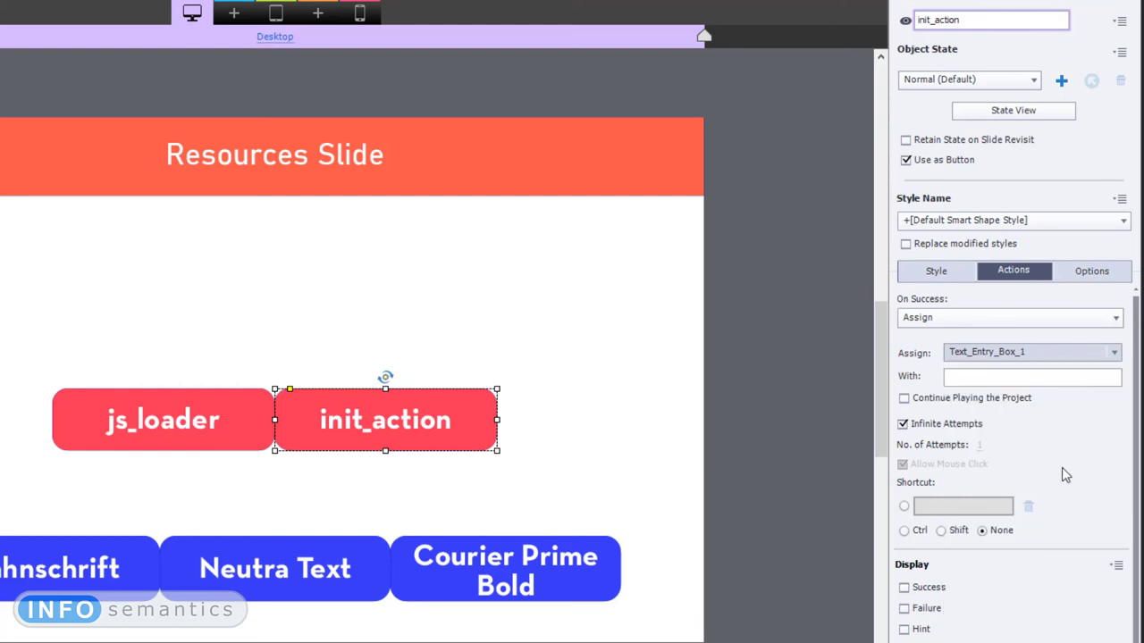
click(972, 377)
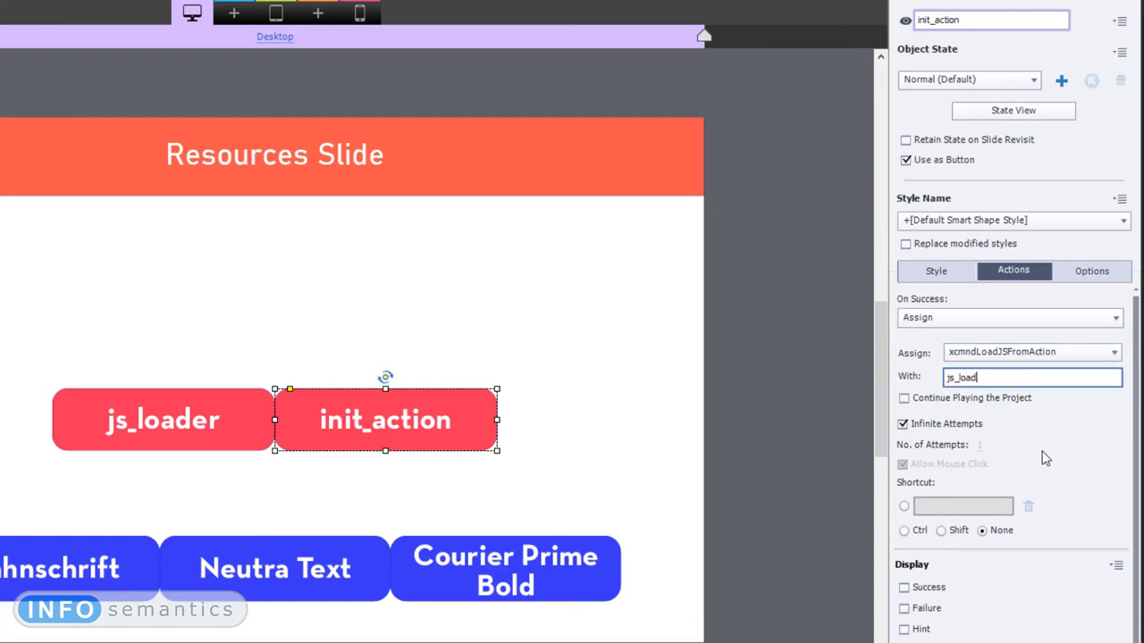
text(js_loader)
key(Return)
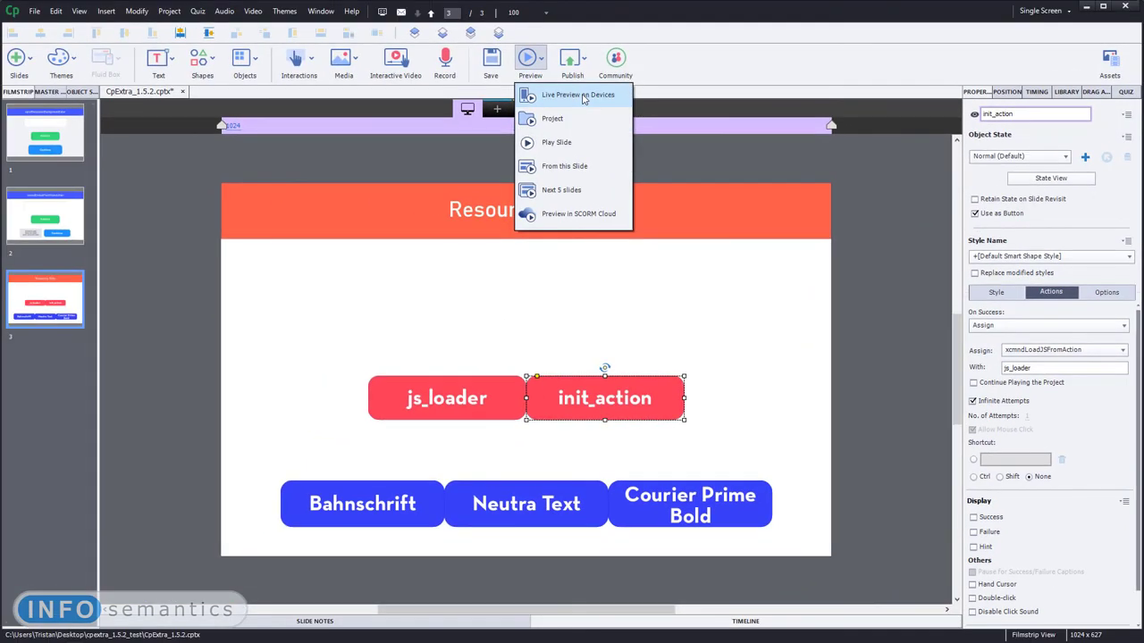
Run a live preview in the browser and dismiss the 'Run javascript.js file' alert
click(362, 142)
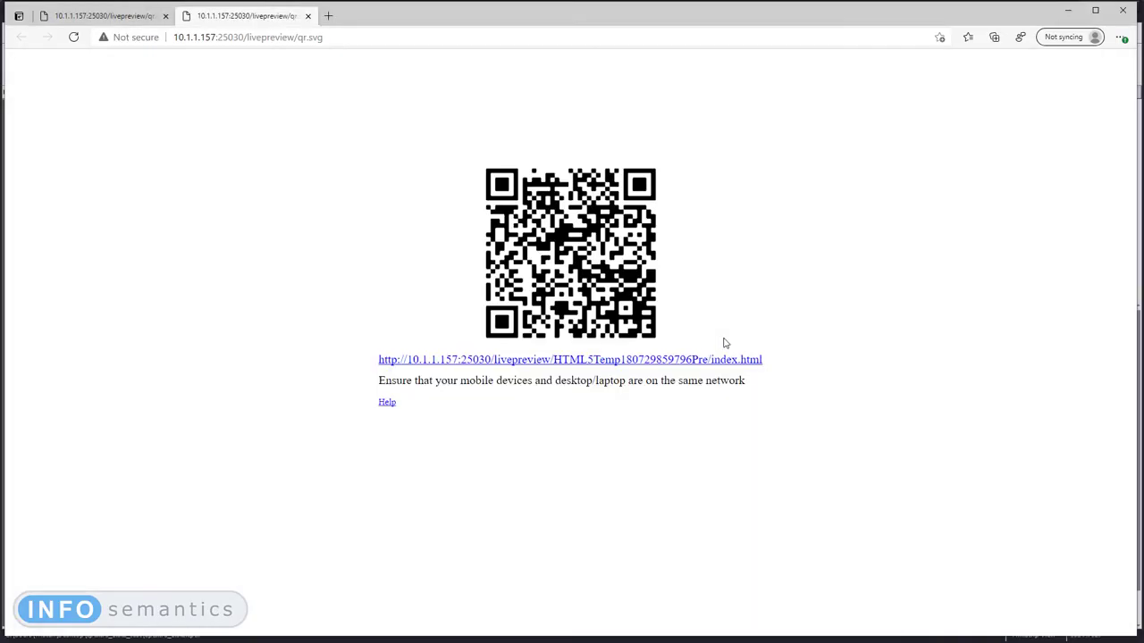
click(583, 361)
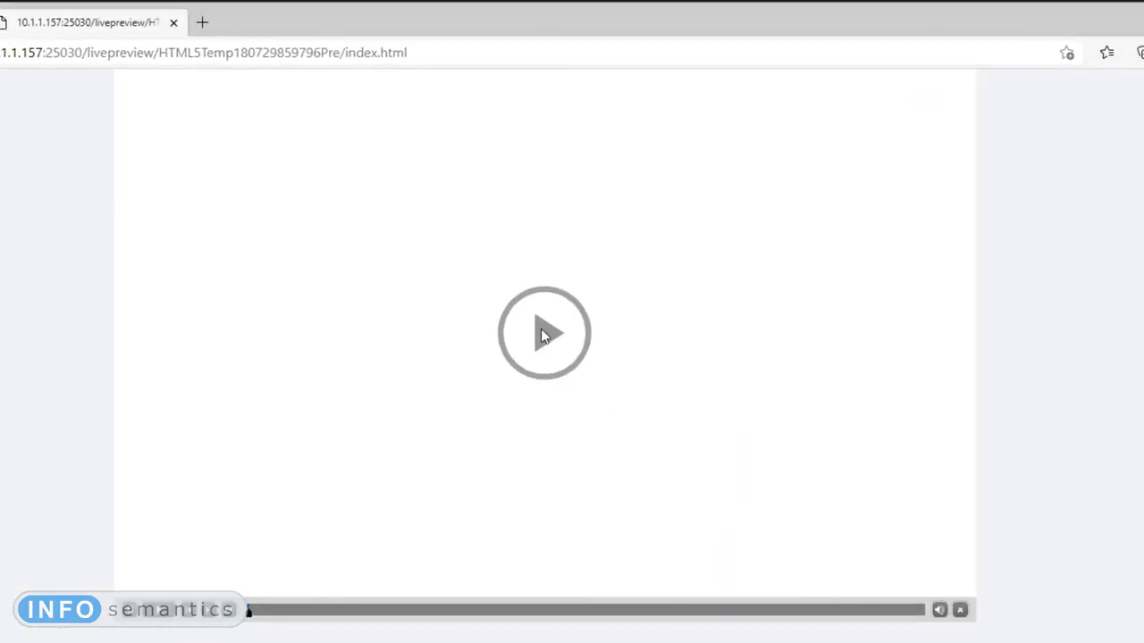
click(542, 331)
click(594, 531)
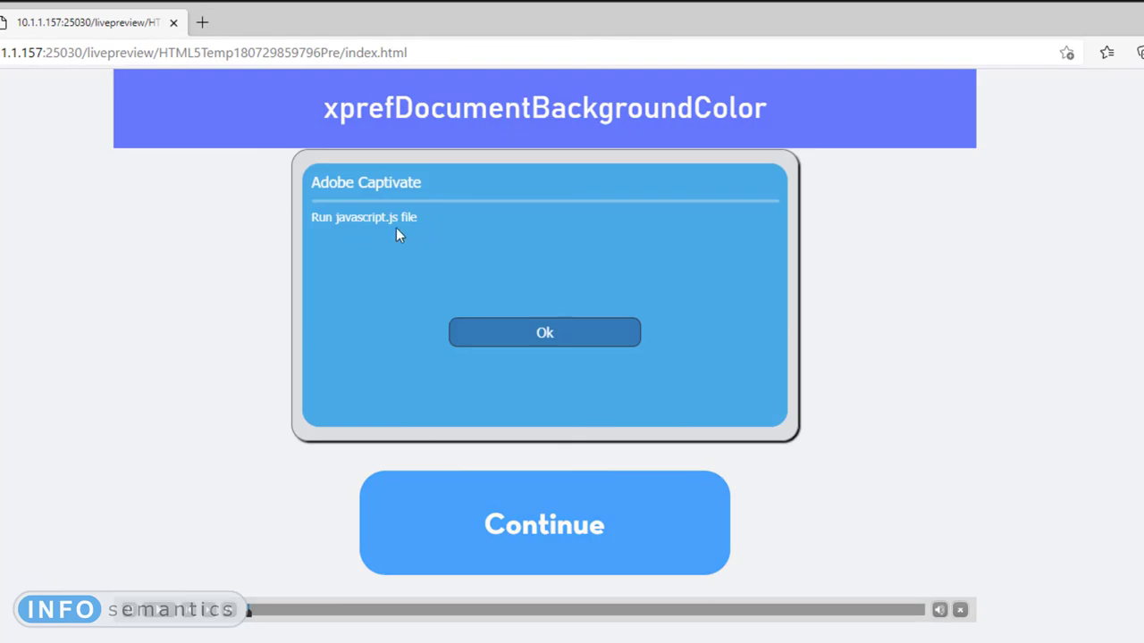
click(577, 341)
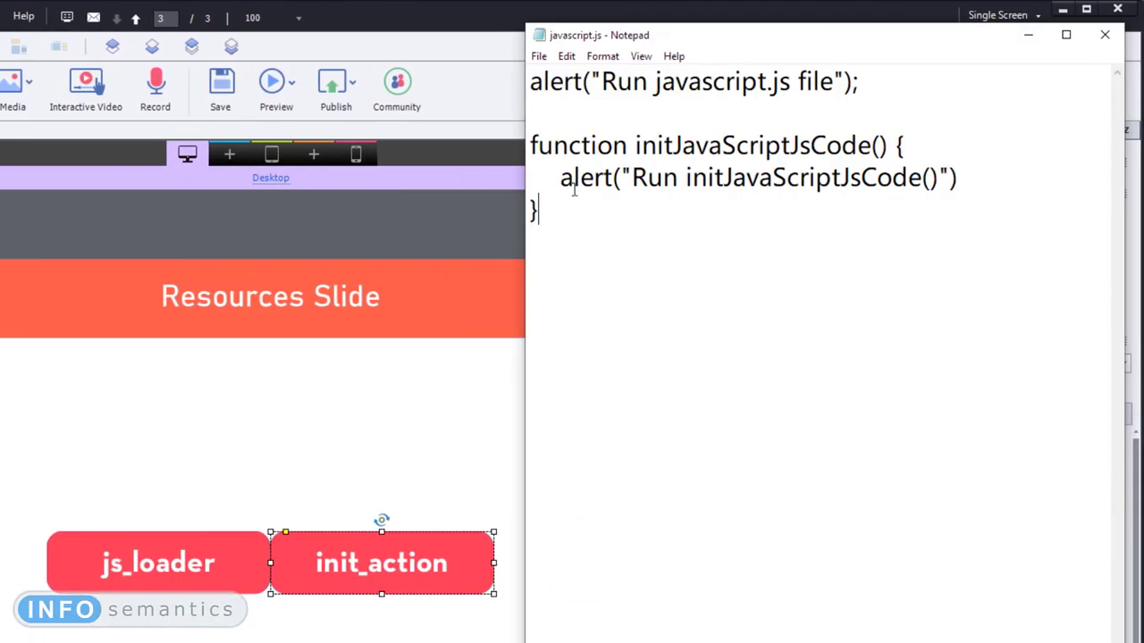
Comment out javascript.js's first alert line with // and save, then select slide 1 in Captivate
double_click(722, 146)
key(ctrl+c)
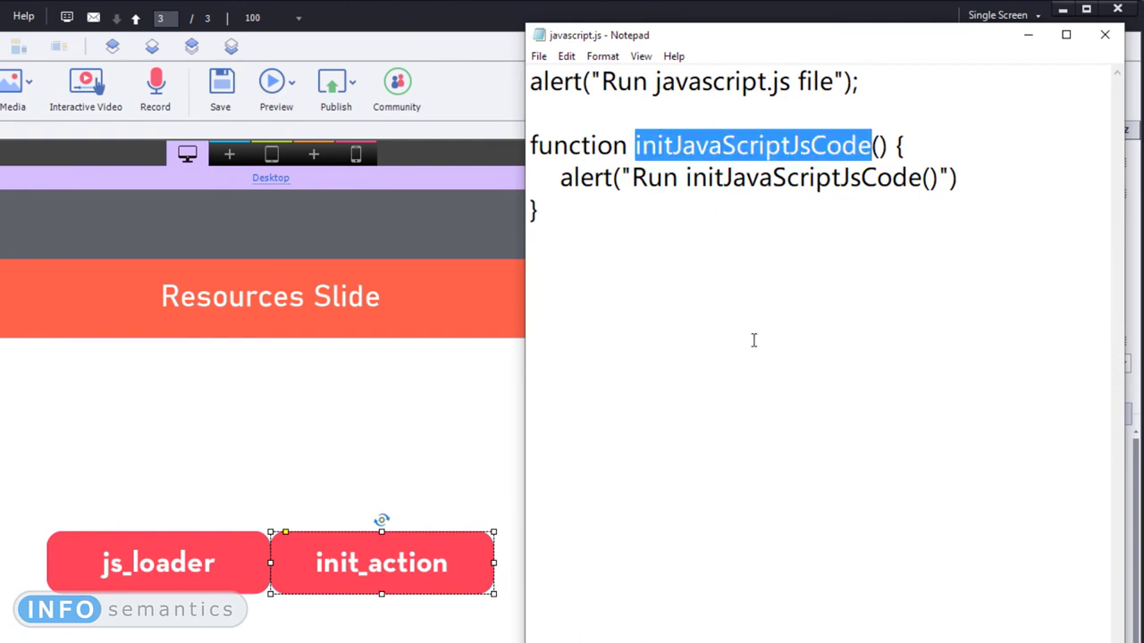
click(733, 242)
key(ctrl+Home)
key(Down)
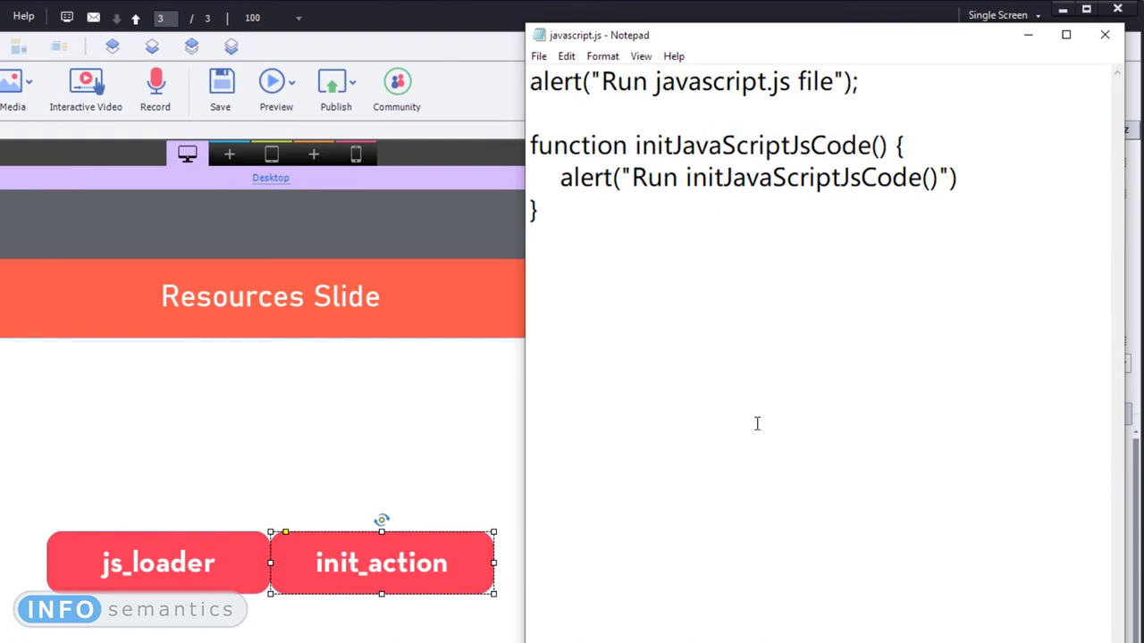
text(//)
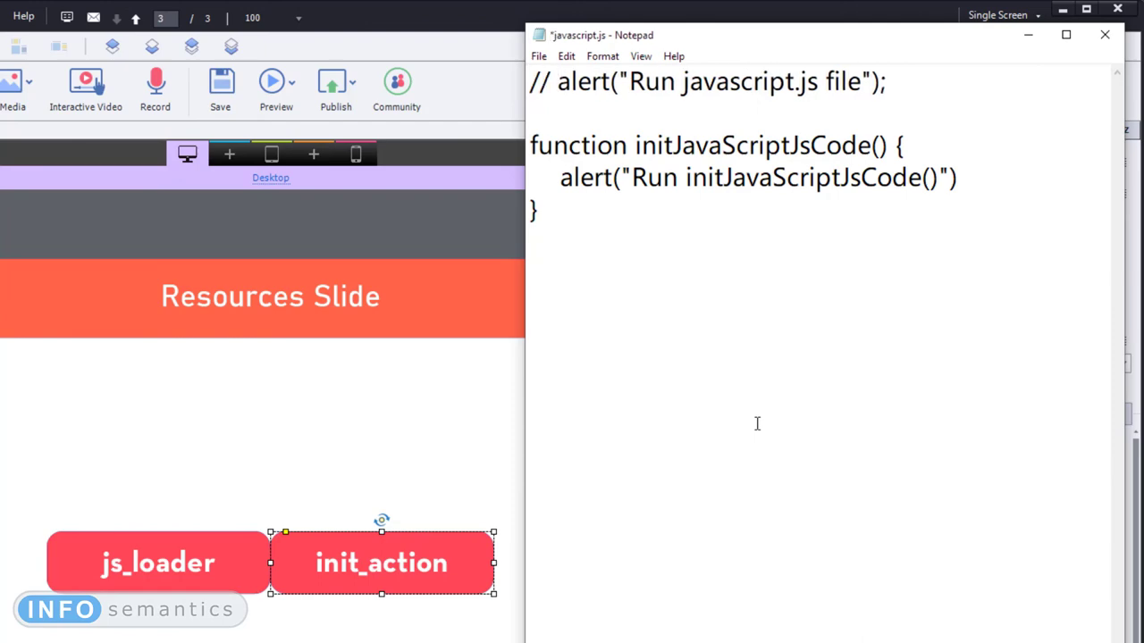
key(ctrl+s)
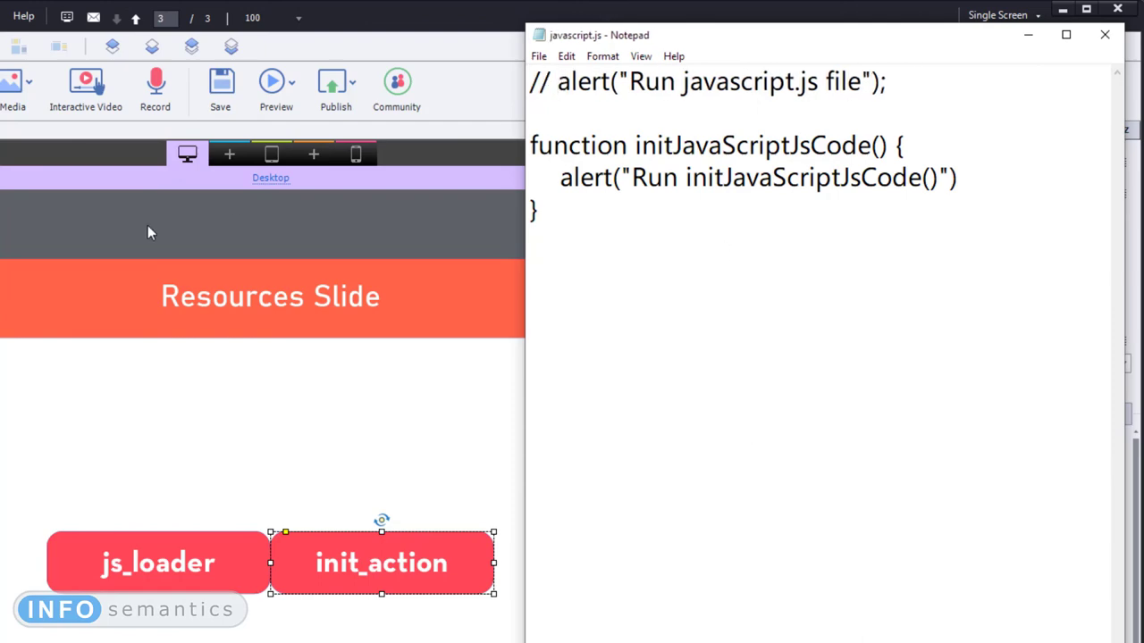
click(269, 429)
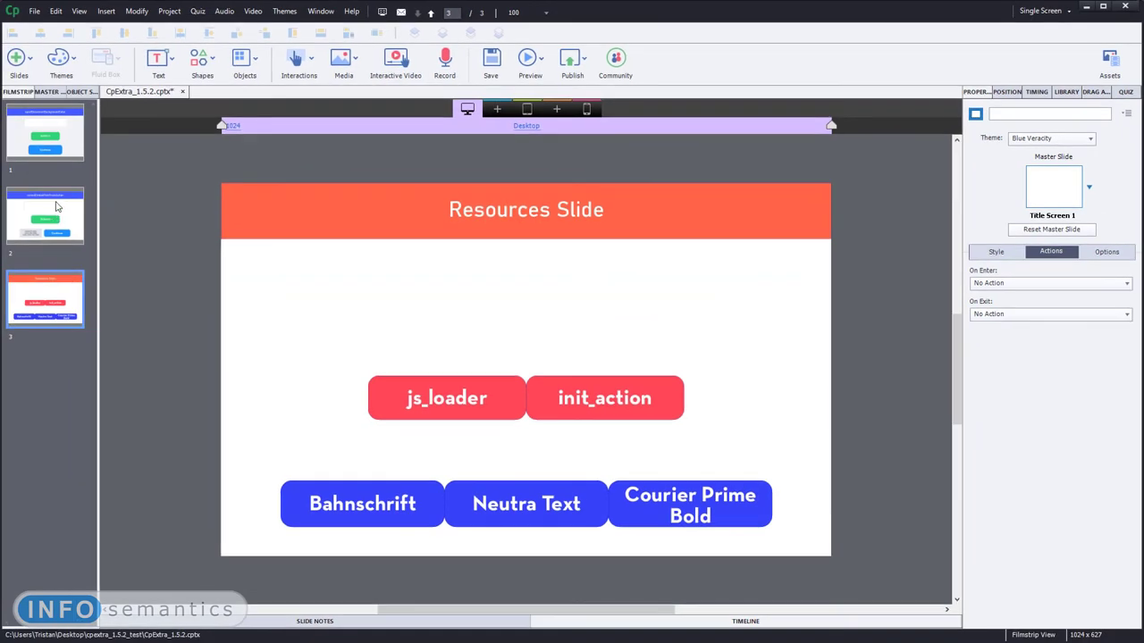
click(53, 145)
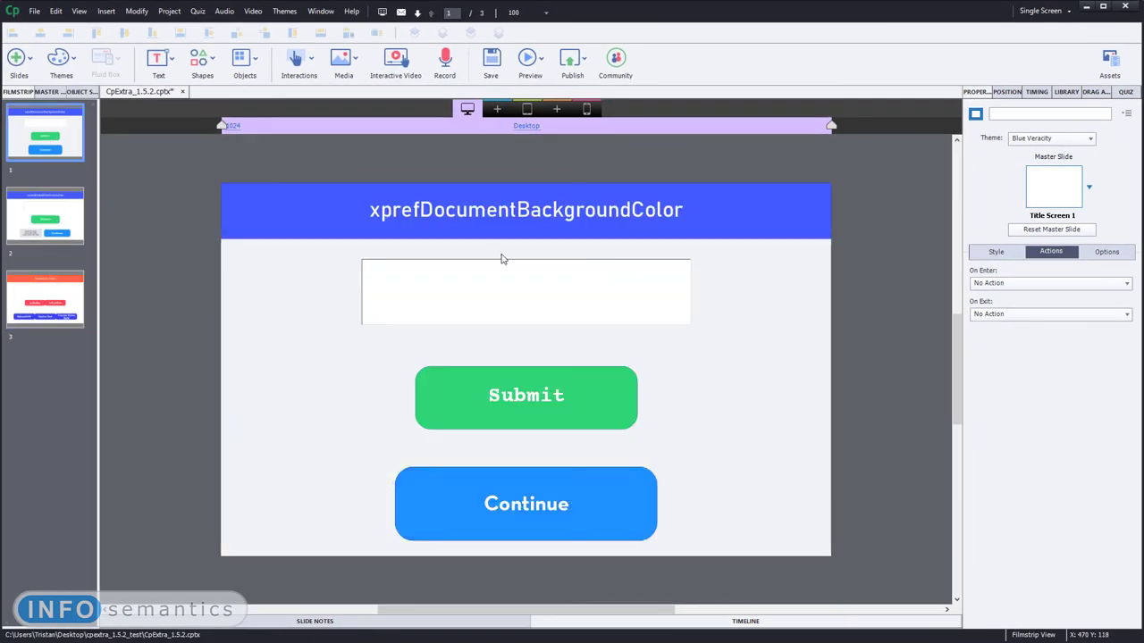
Set slide 1's On Enter to Execute JavaScript with the script initJavaScriptJsCode();
click(1074, 288)
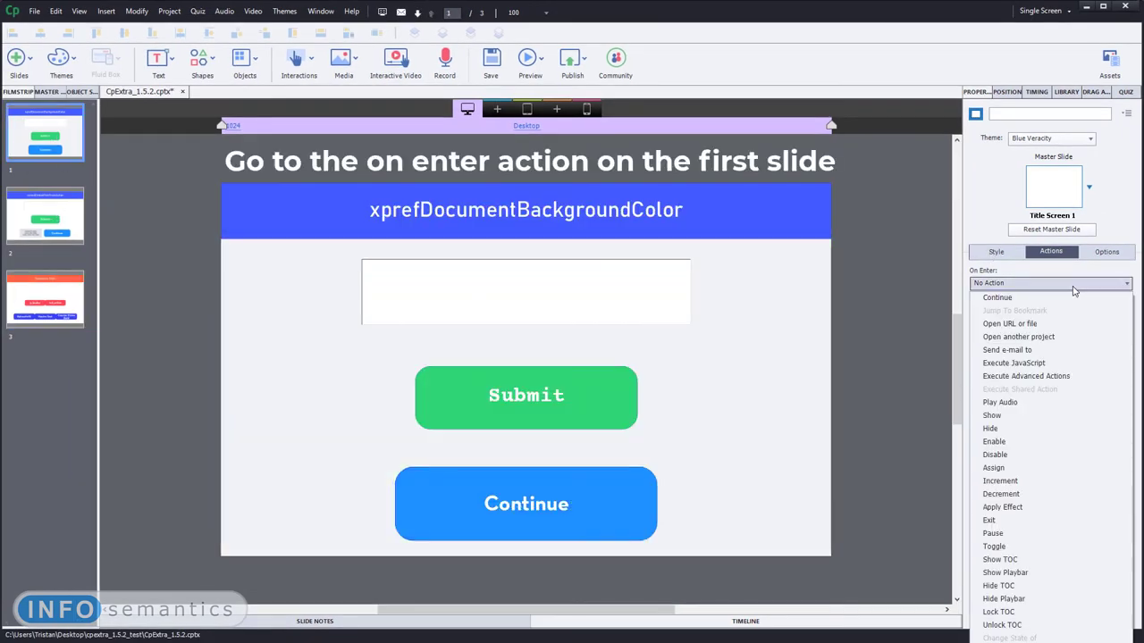
click(1034, 364)
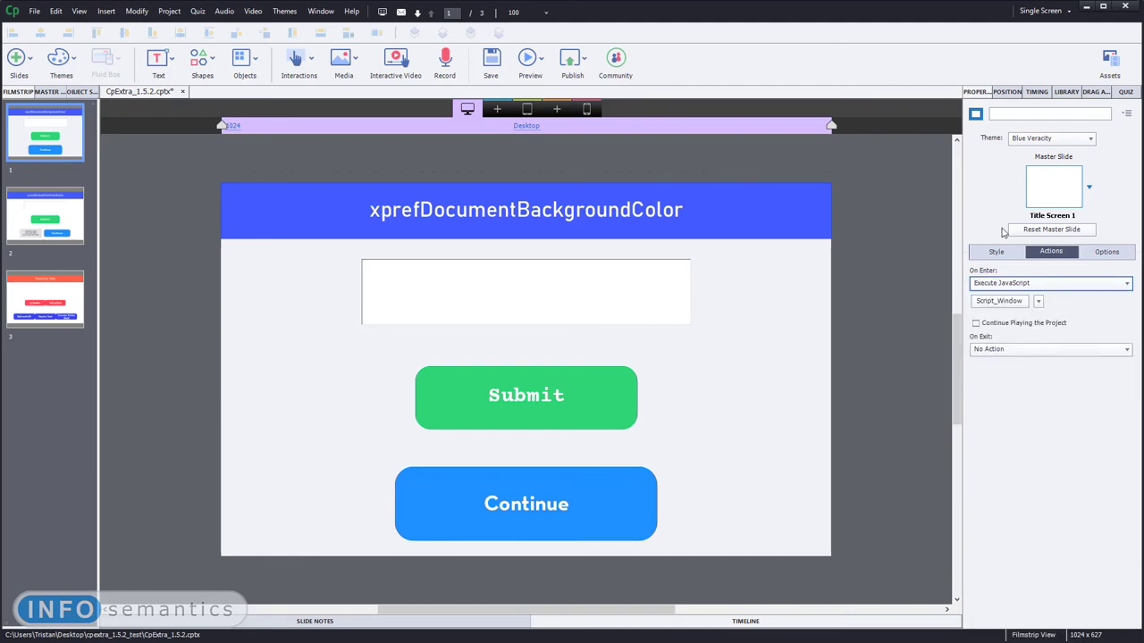
click(998, 301)
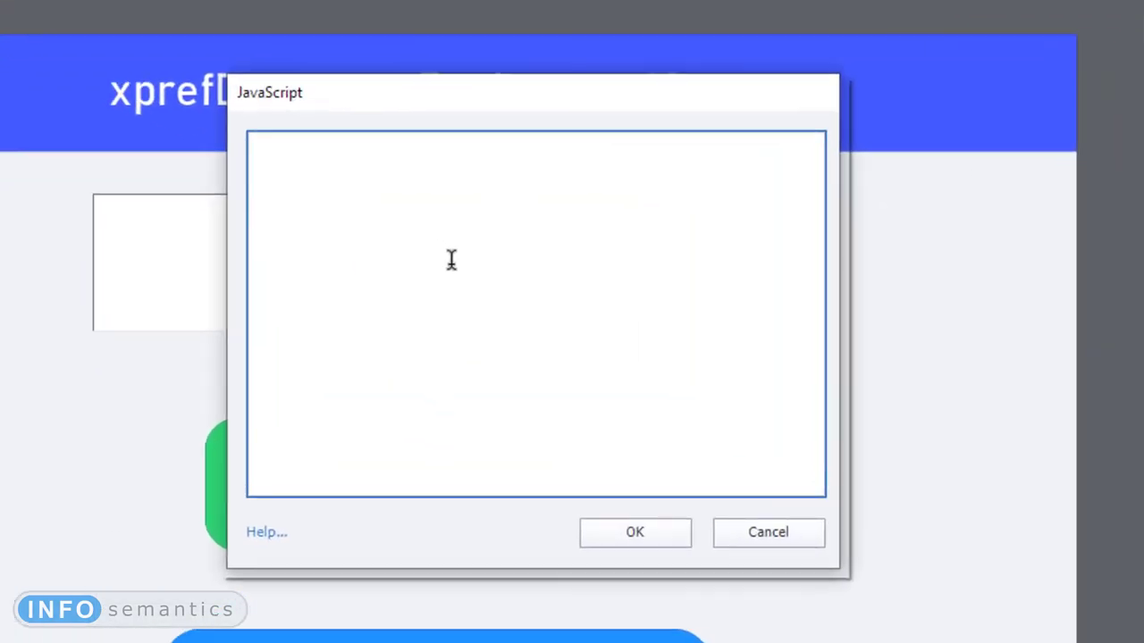
key(ctrl+v)
text(();)
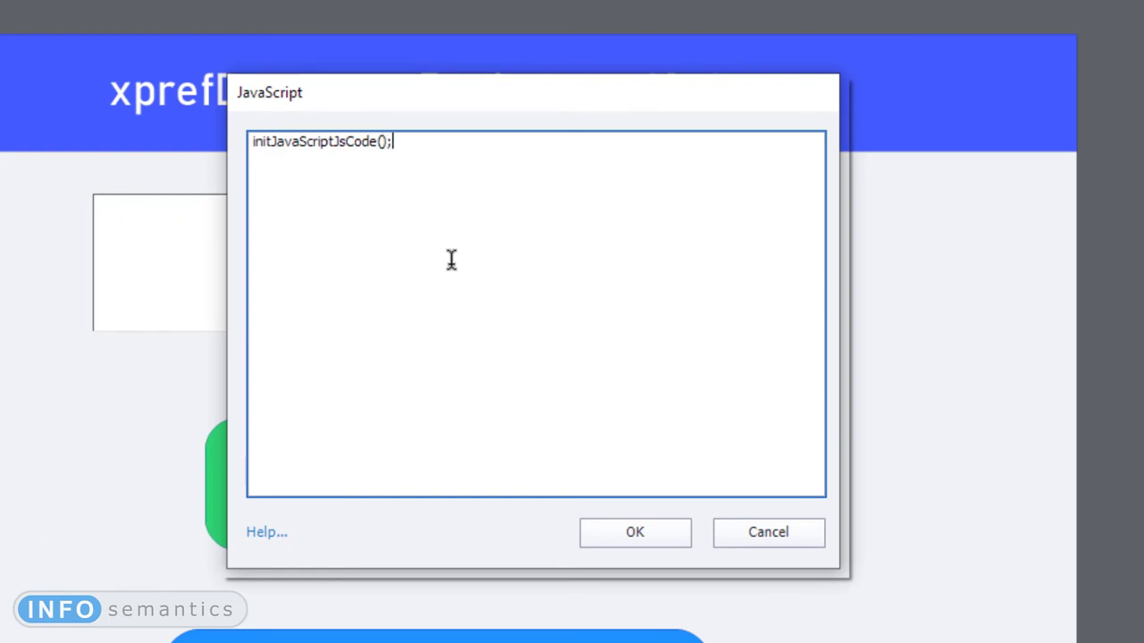
click(656, 538)
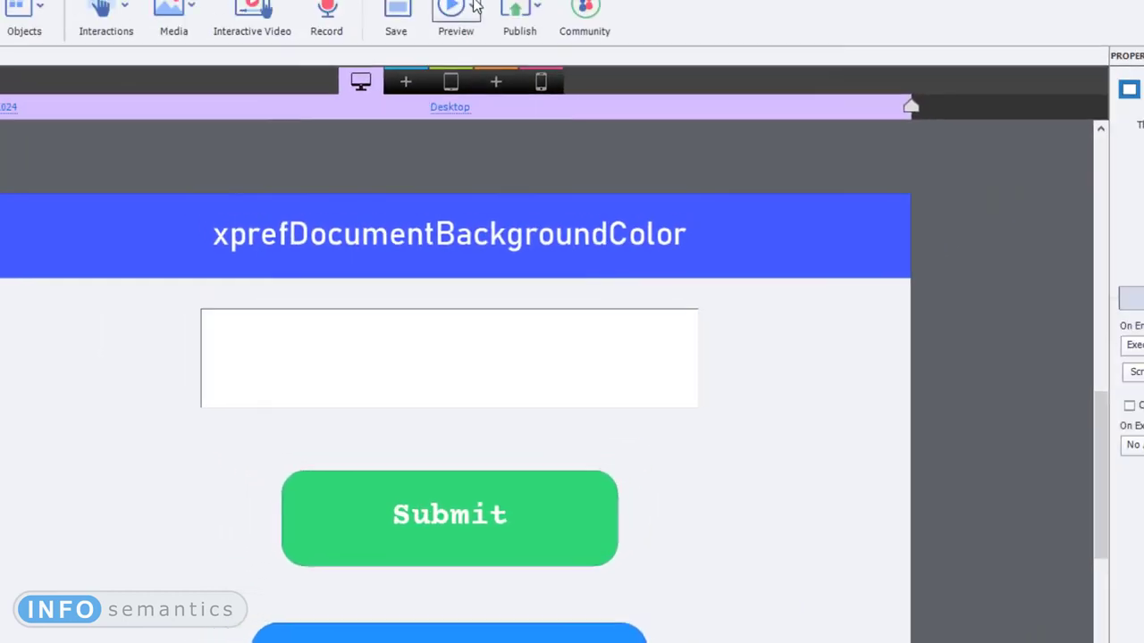
click(476, 7)
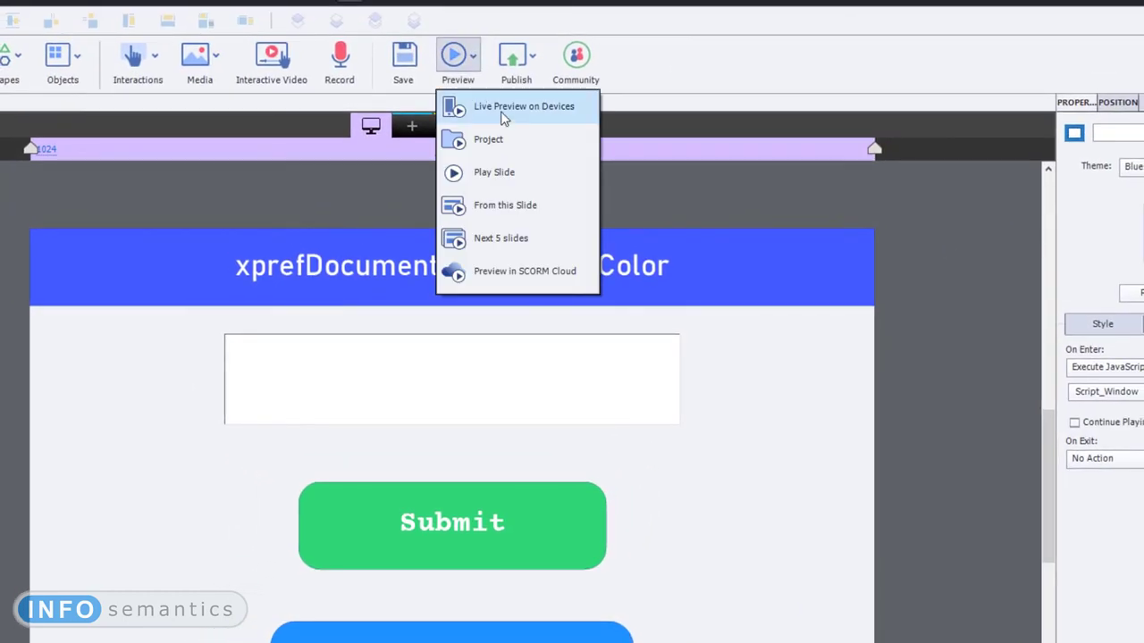
Launch Live Preview on Devices, open its index.html link in Edge, and play the project
click(465, 64)
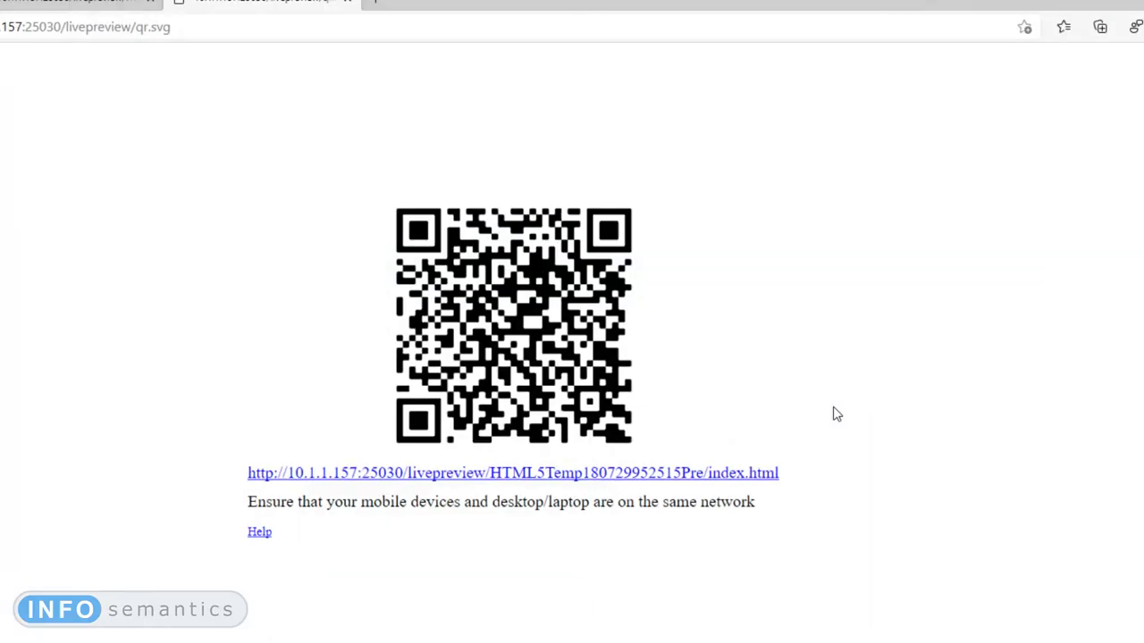
click(523, 473)
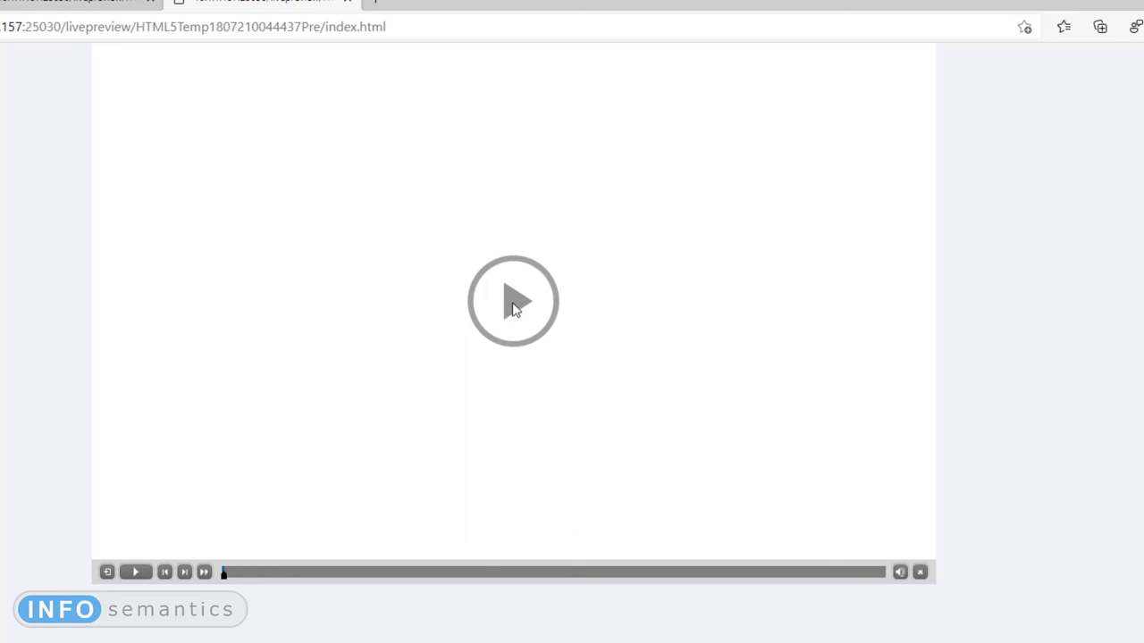
click(514, 304)
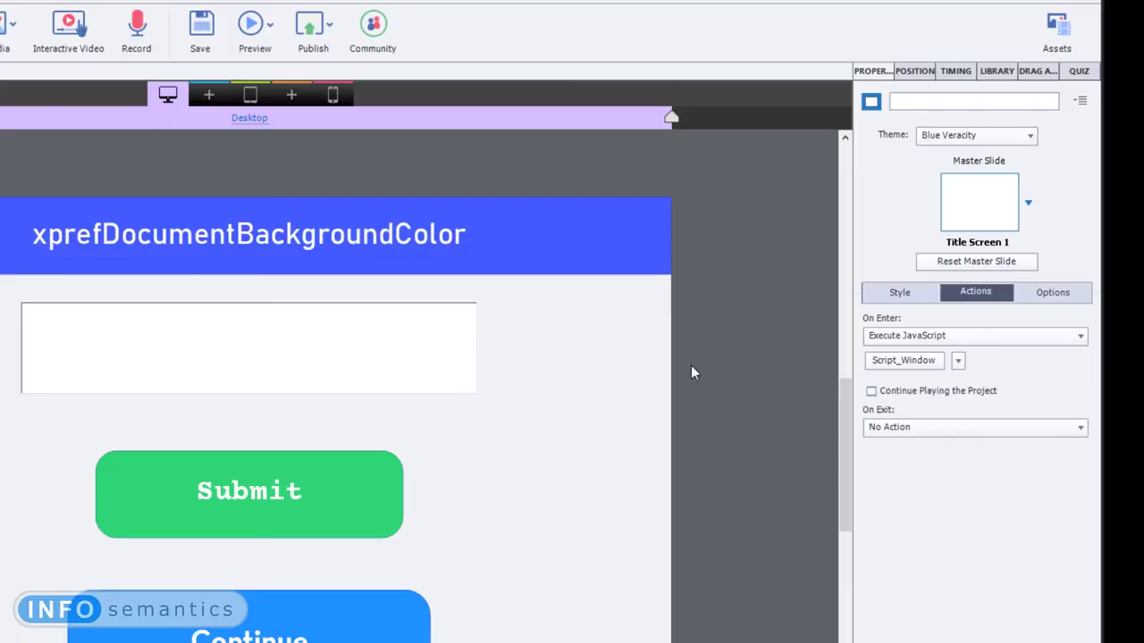
click(911, 361)
drag(362, 322, 11, 300)
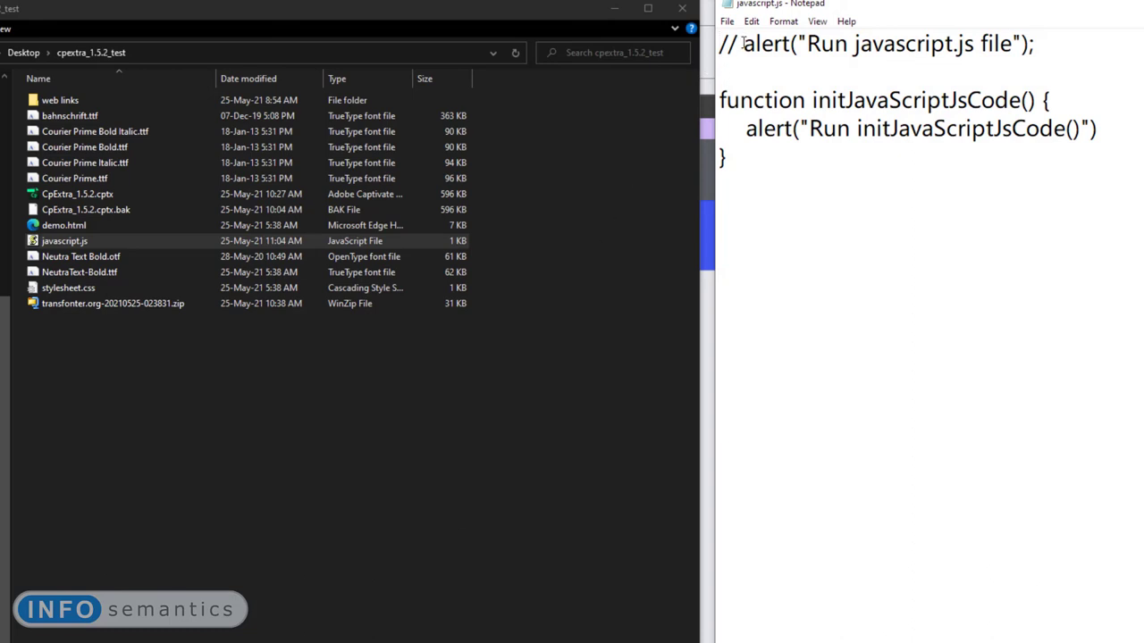
Remove the // from the first alert line, save javascript.js, and select the initJavaScriptJsCode name
key(BackSpace)
key(BackSpace)
key(BackSpace)
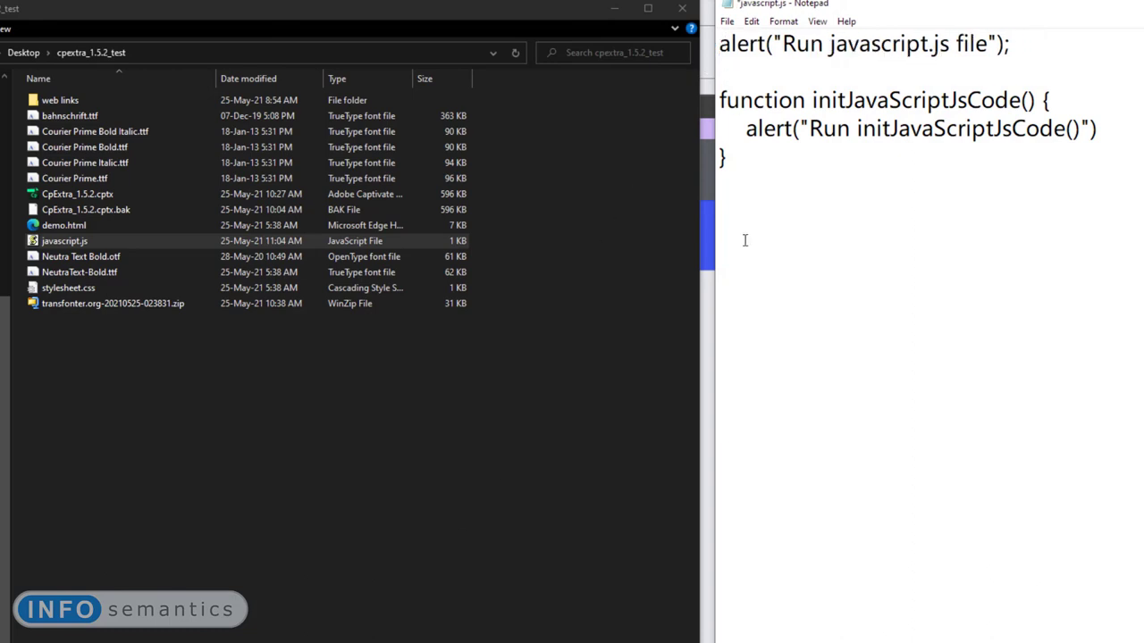
key(ctrl+s)
key(Down)
key(shift+Up)
drag(874, 202, 792, 109)
key(Right)
double_click(882, 101)
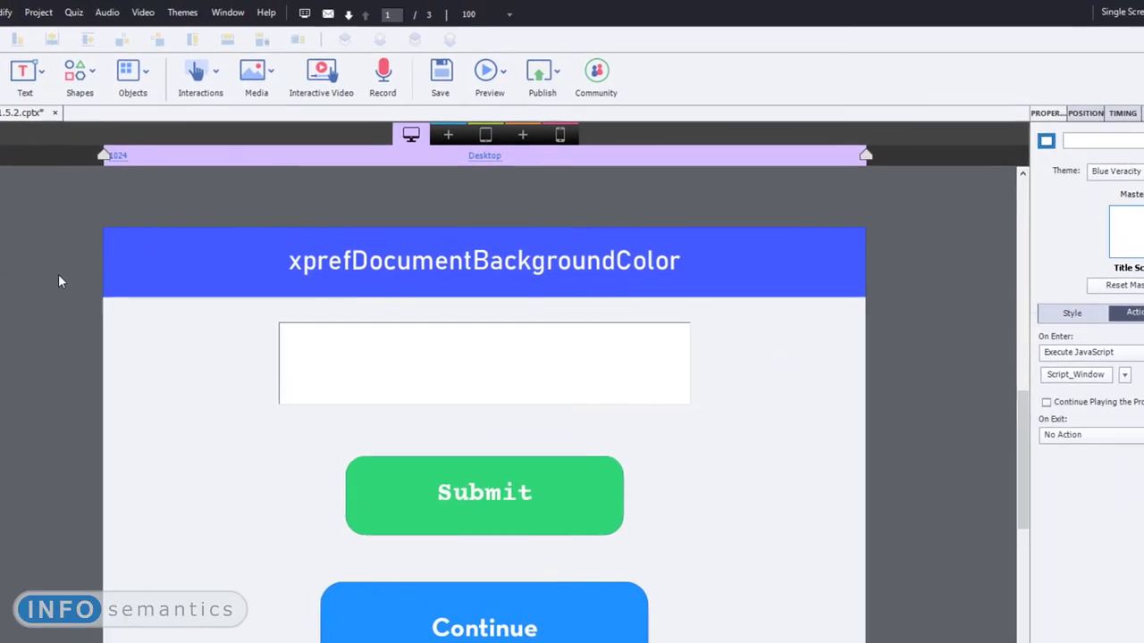
In Project Variables, update xprefInitLoadJSFromAction to the value js_loader
click(40, 14)
click(63, 47)
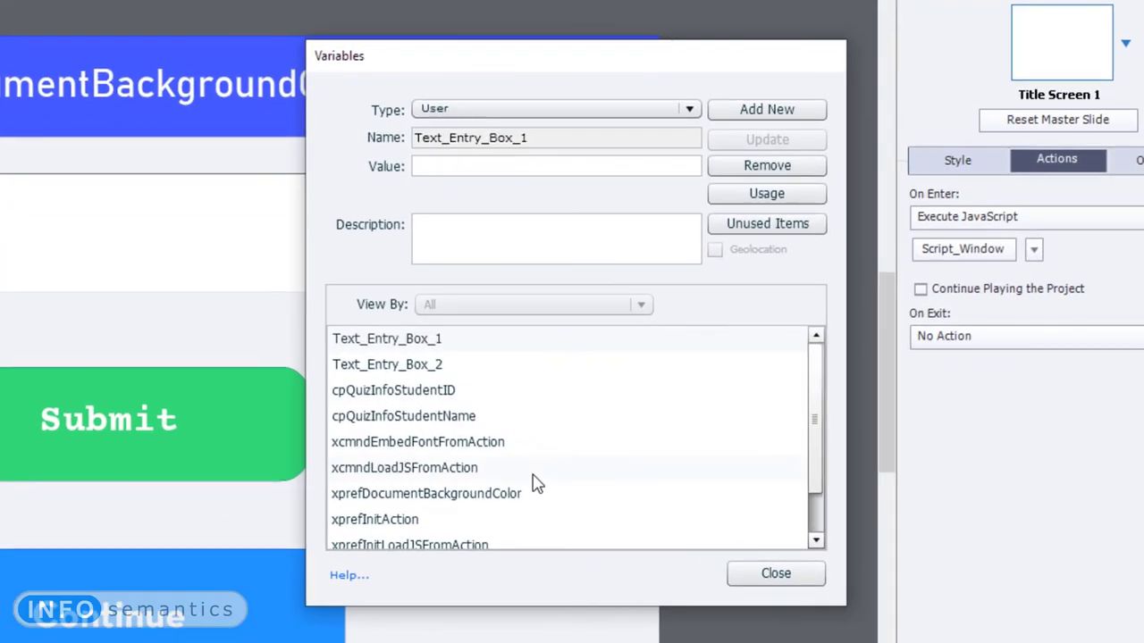
scroll(571, 491, down, 1)
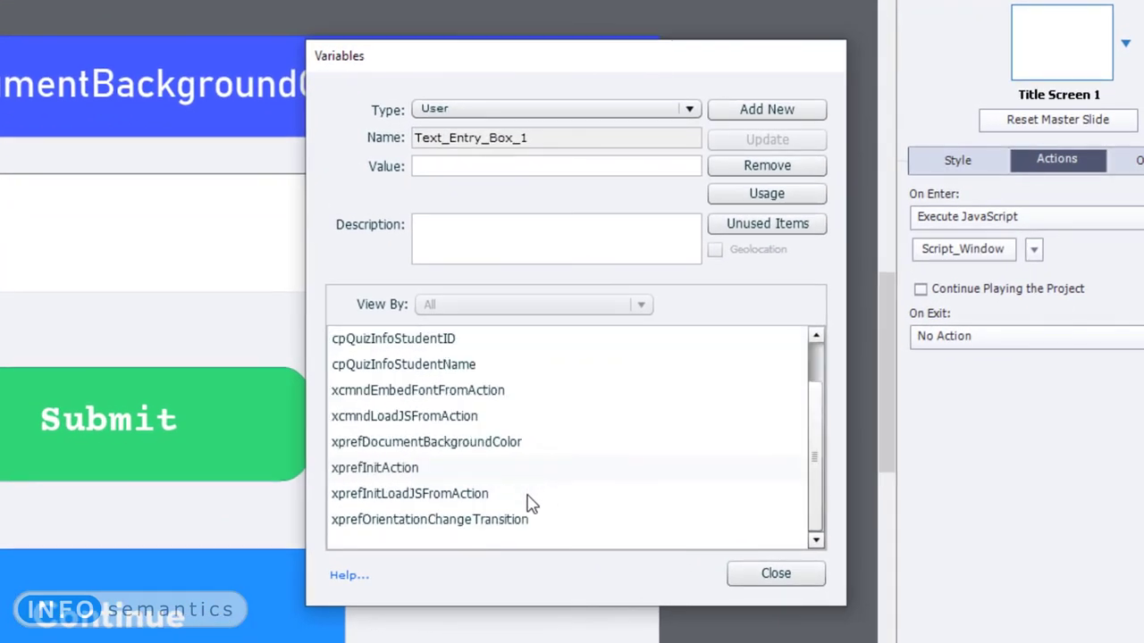
click(460, 498)
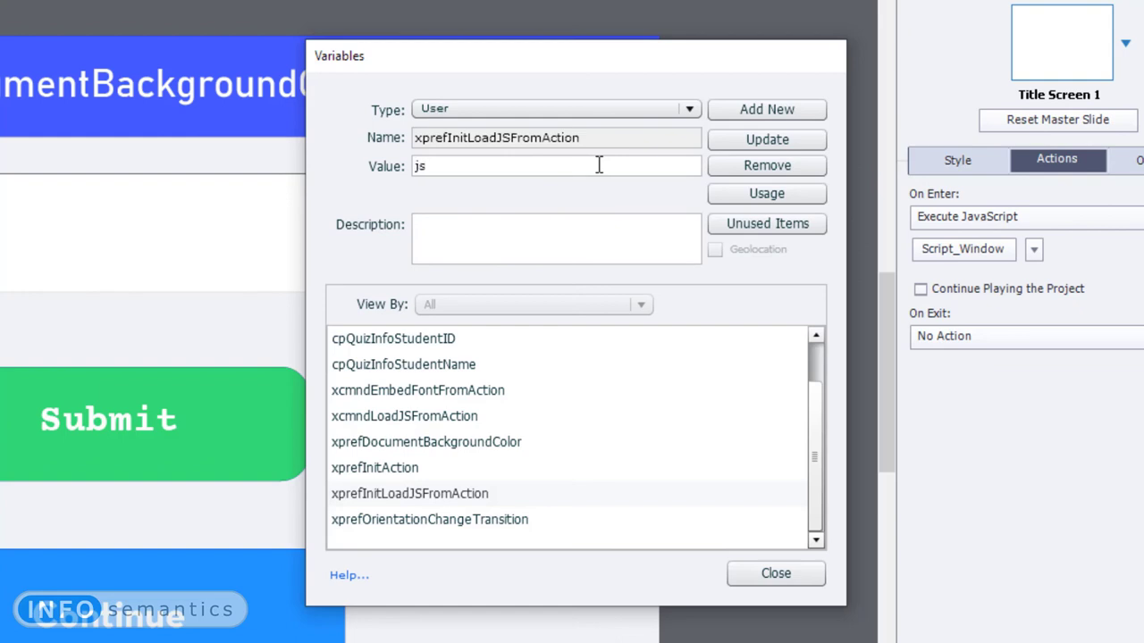
text(oader)
click(767, 141)
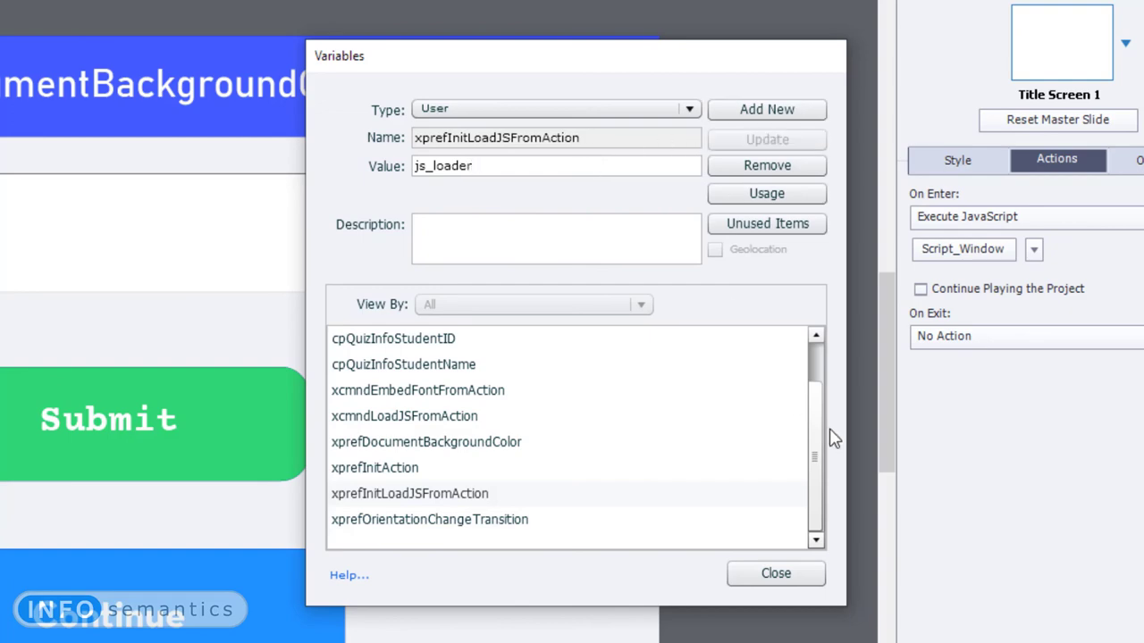
click(792, 583)
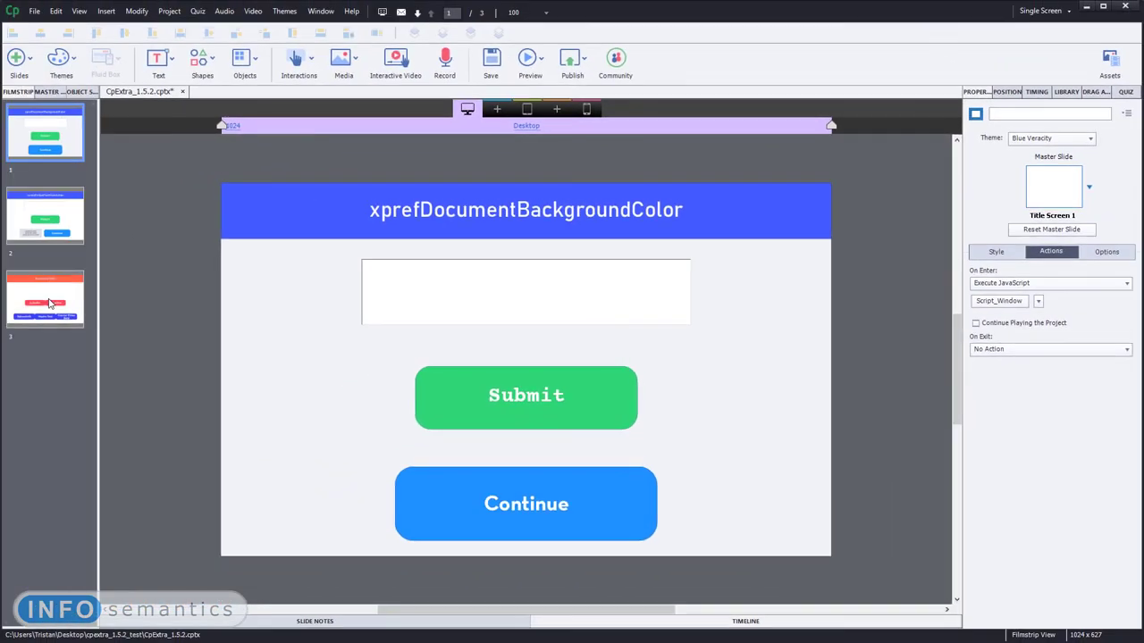
On the Resources Slide, change init_action's On Success action from Assign to Continue
click(51, 304)
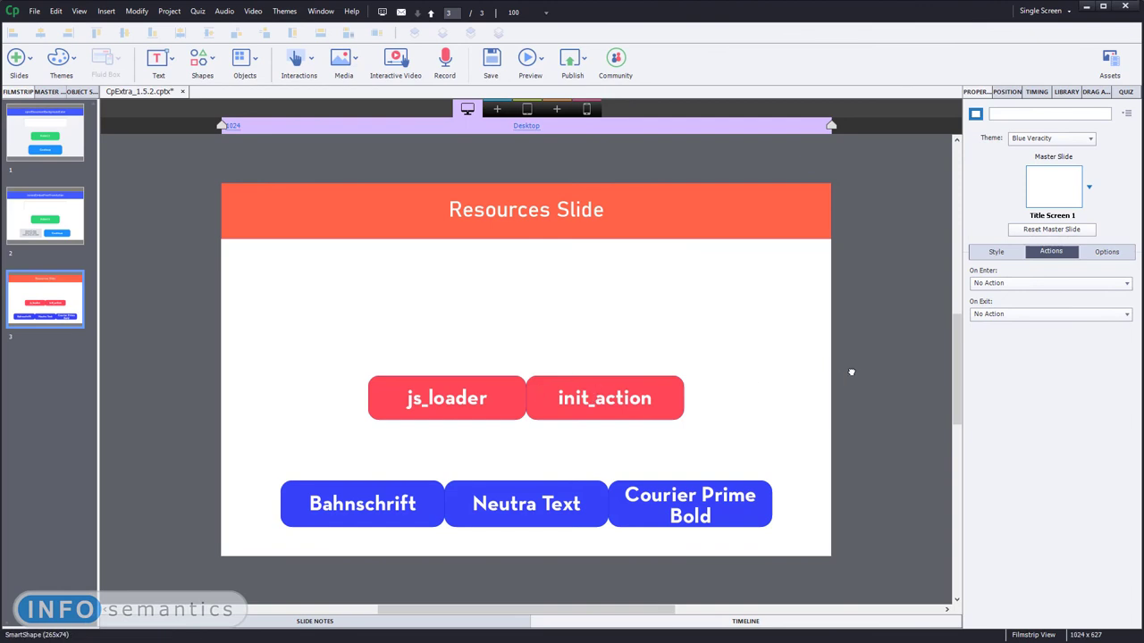
click(605, 397)
click(1063, 325)
scroll(1063, 418, up, 1)
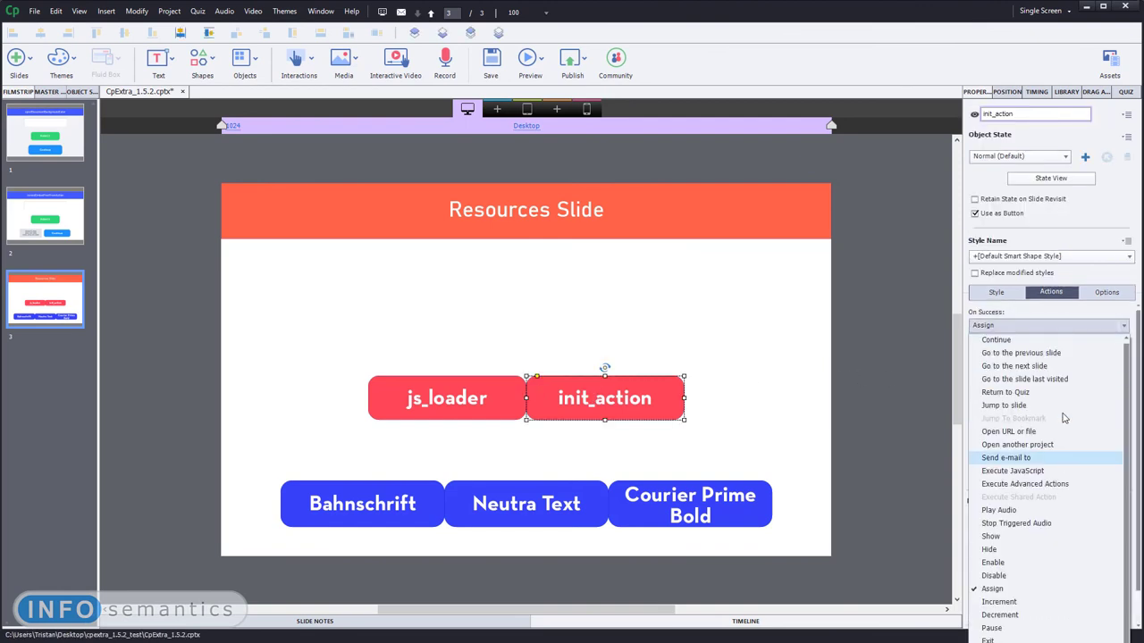
key(Escape)
key(Home)
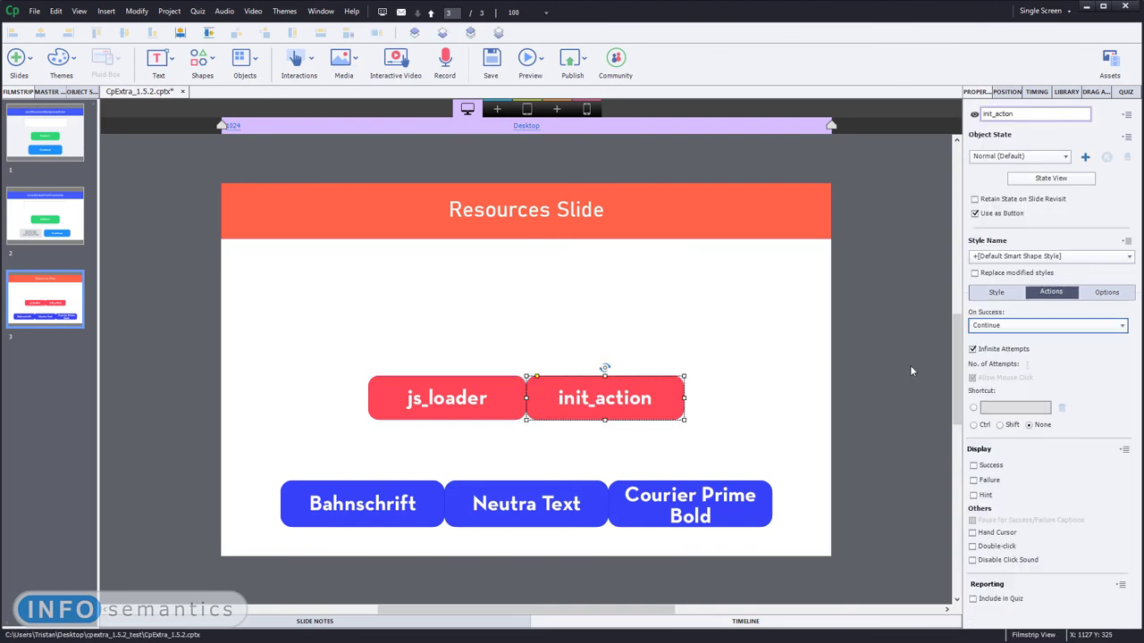
Check that js_loader's Open URL or file action still opens javascript.js
click(447, 398)
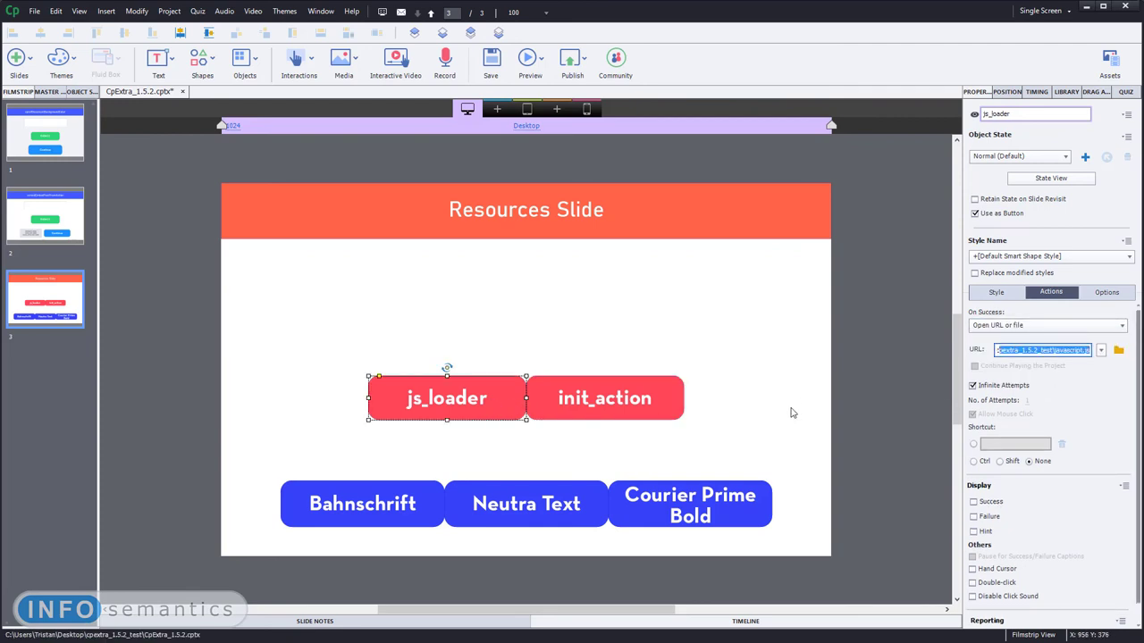
click(528, 247)
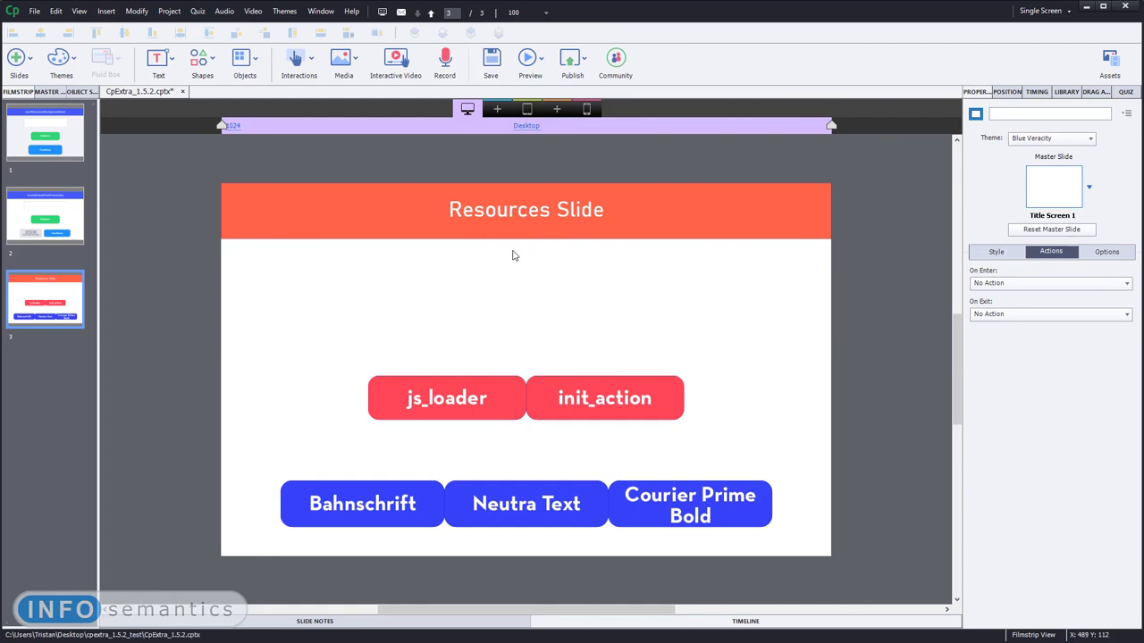
click(528, 58)
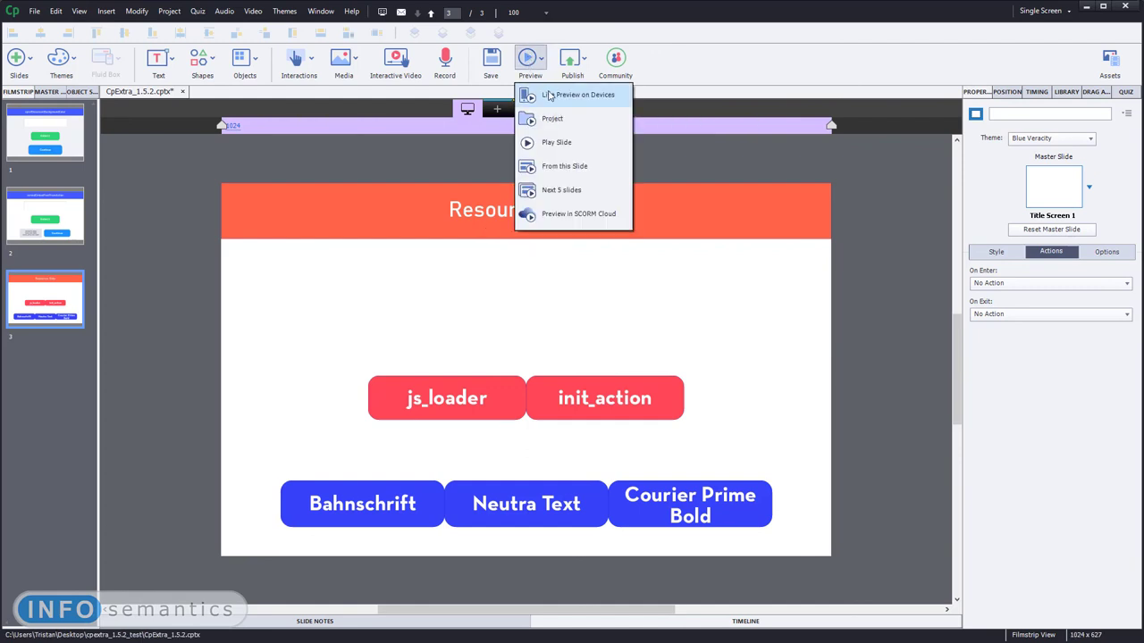
Live-preview on devices, open index.html and dismiss the 'Run javascript.js file' alert
click(553, 98)
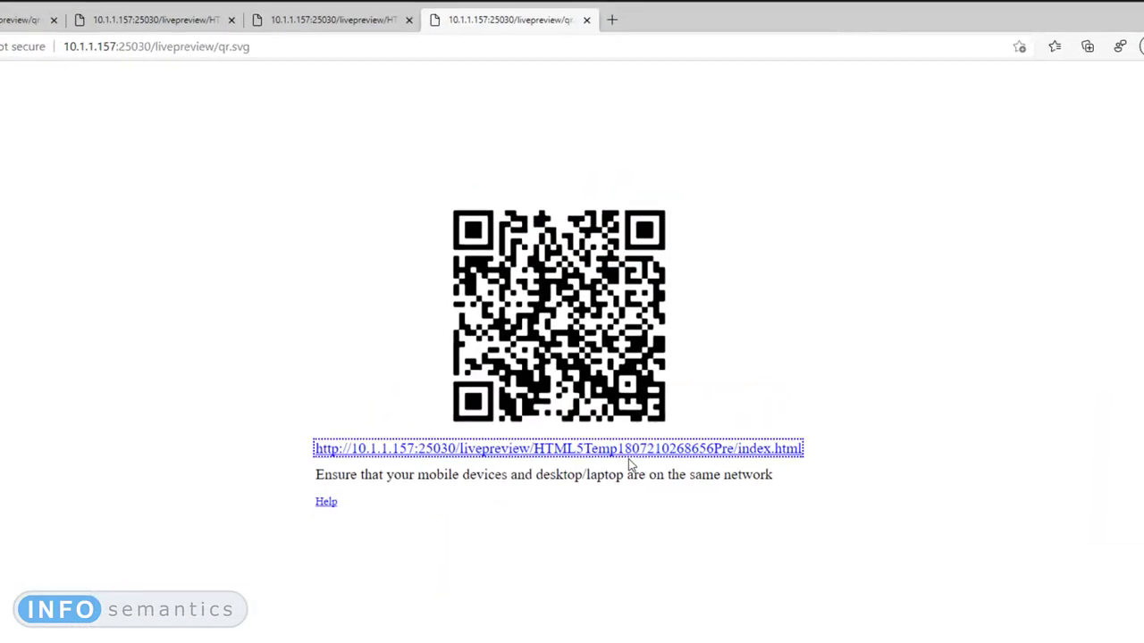
click(578, 449)
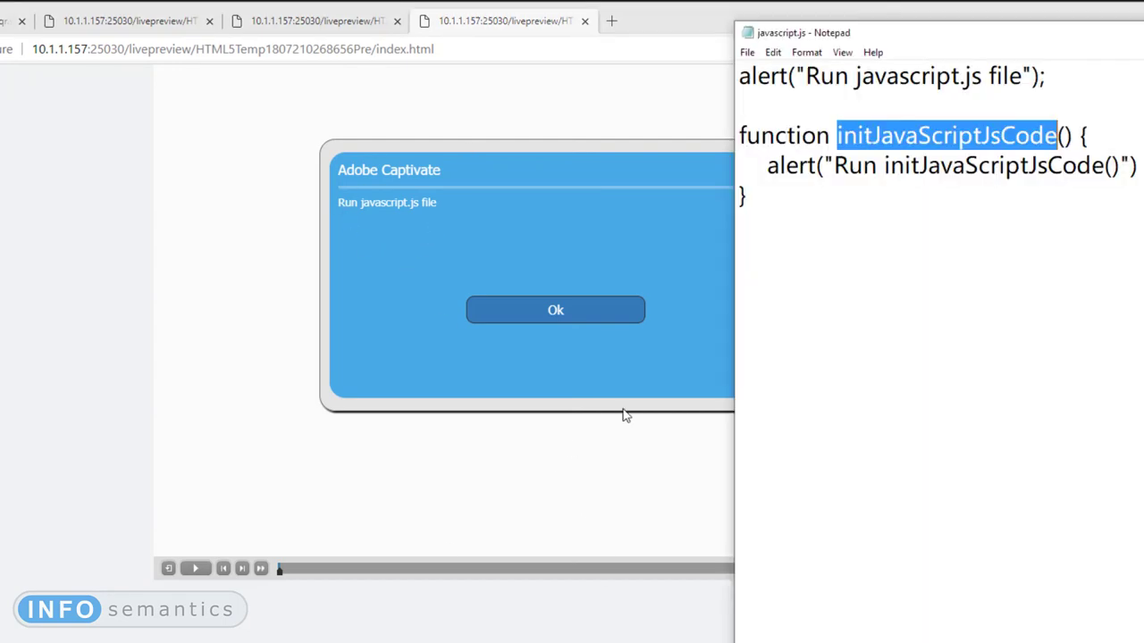
drag(1048, 75, 714, 73)
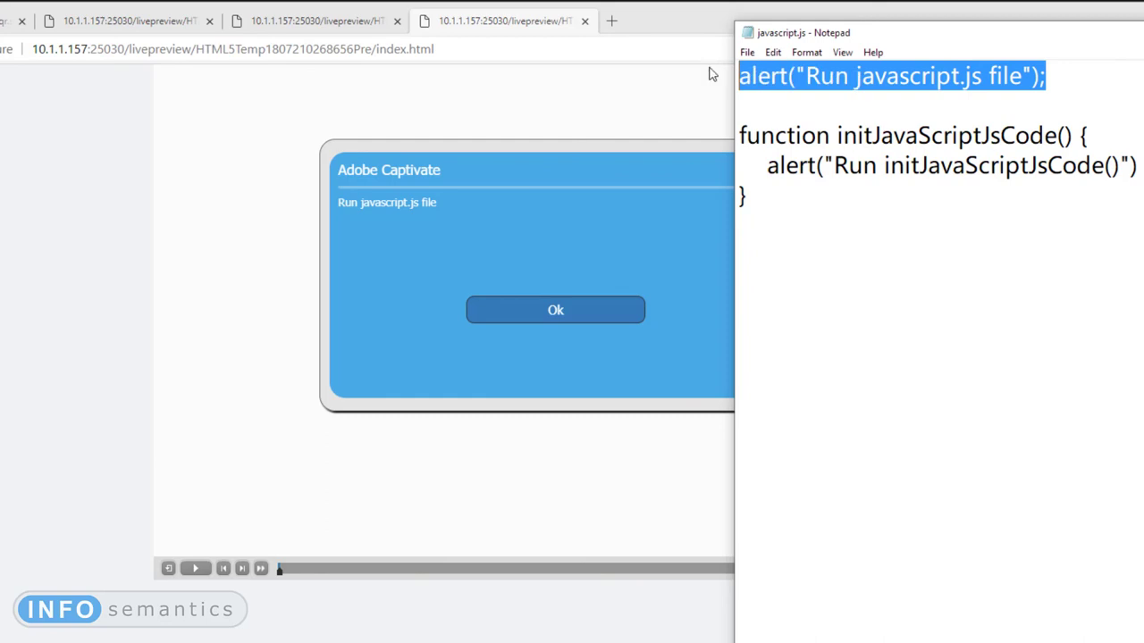
click(514, 471)
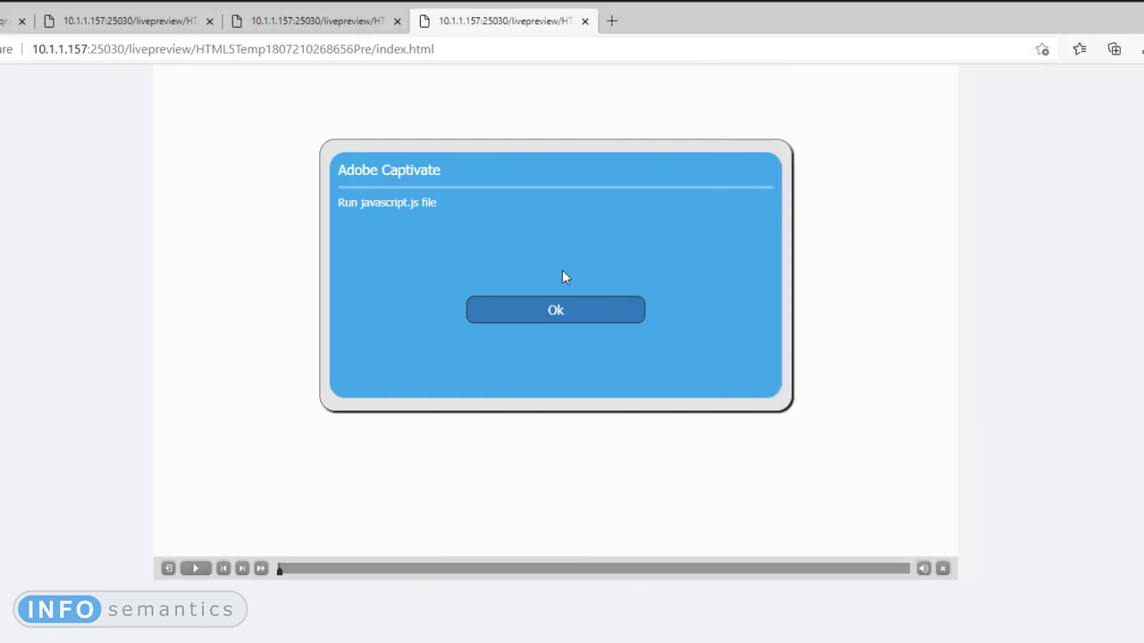
click(579, 309)
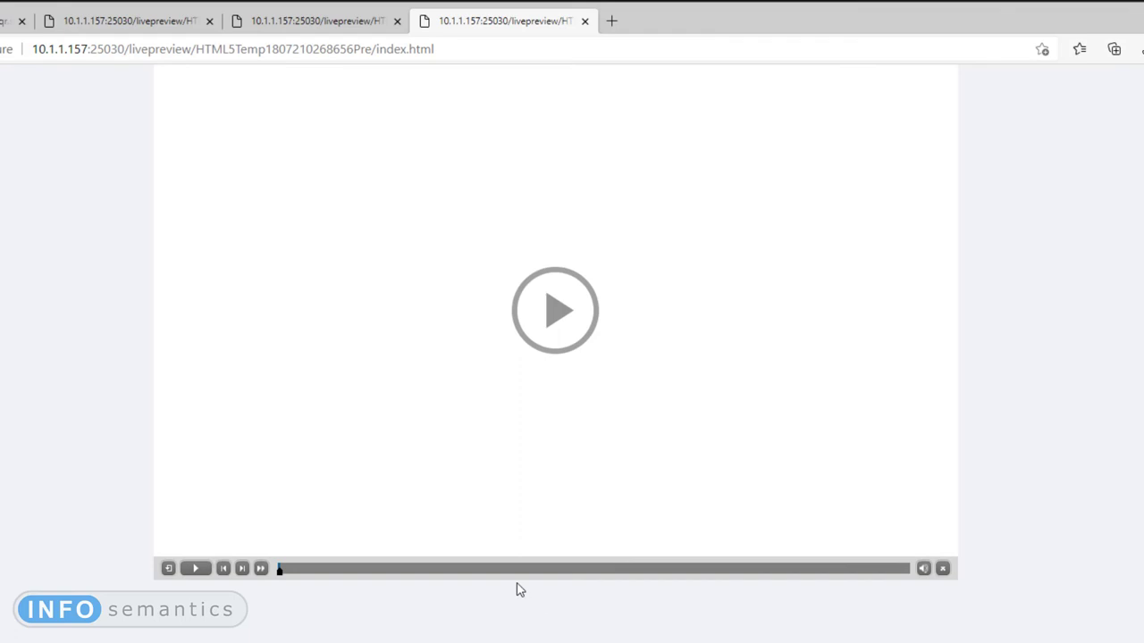
Play the preview to raise the 'Run initJavaScriptJsCode()' alert, matching the function in javascript.js
click(554, 319)
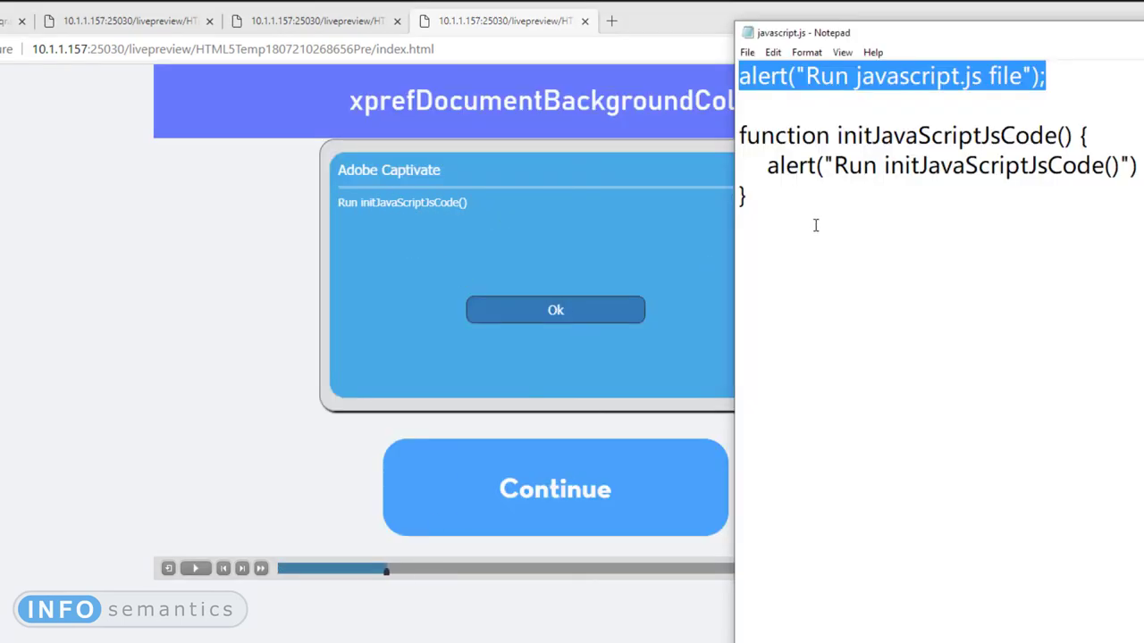
drag(815, 225, 740, 130)
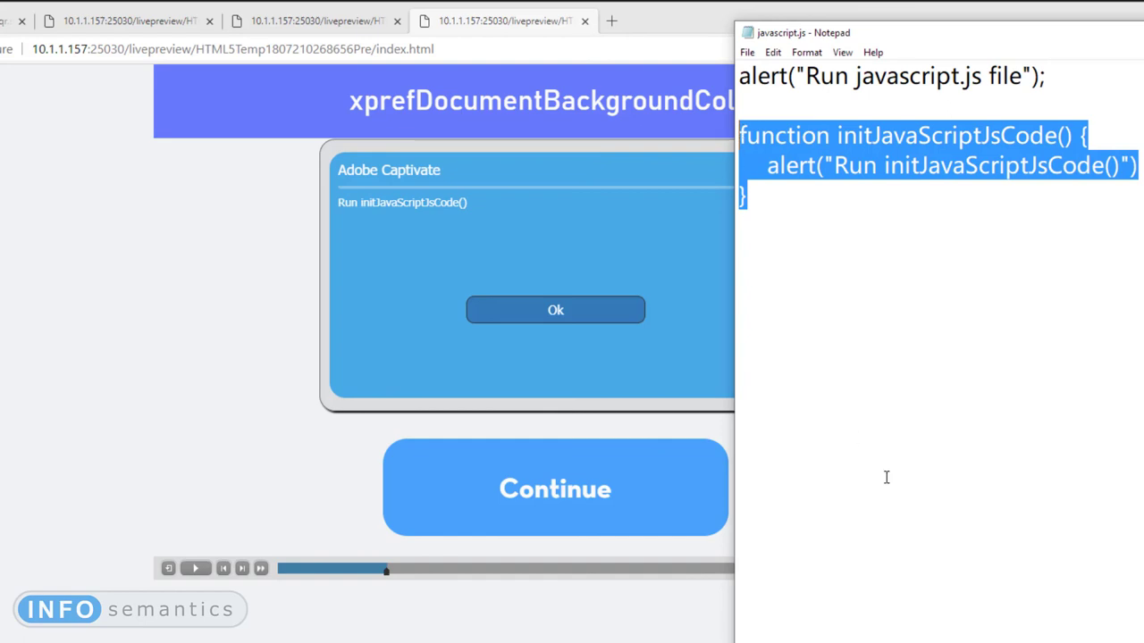